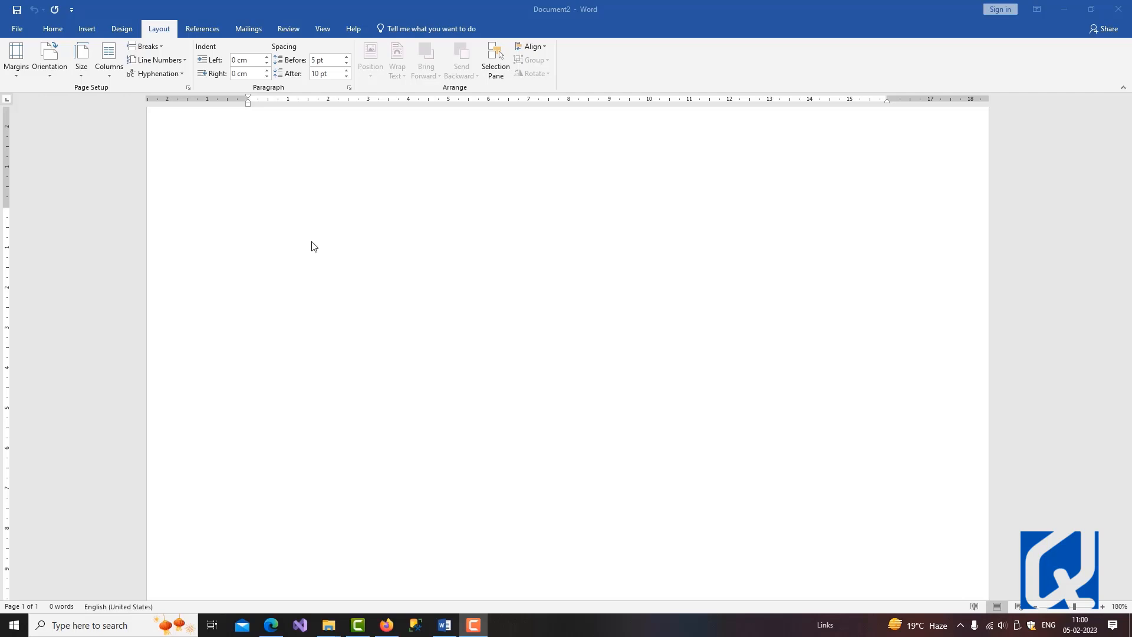
click(310, 188)
text(+RAND)
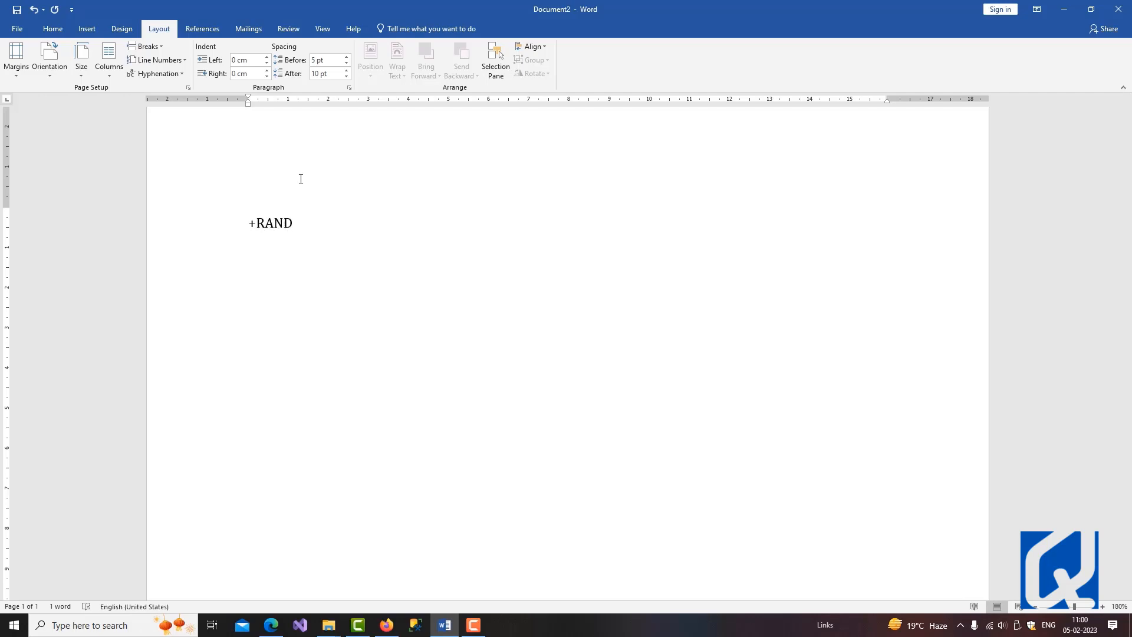
key(BackSpace)
key(BackSpace)
key(BackSpace)
key(BackSpace)
key(BackSpace)
Generate sample paragraphs in the blank document with the =RAND() function.
text(=)
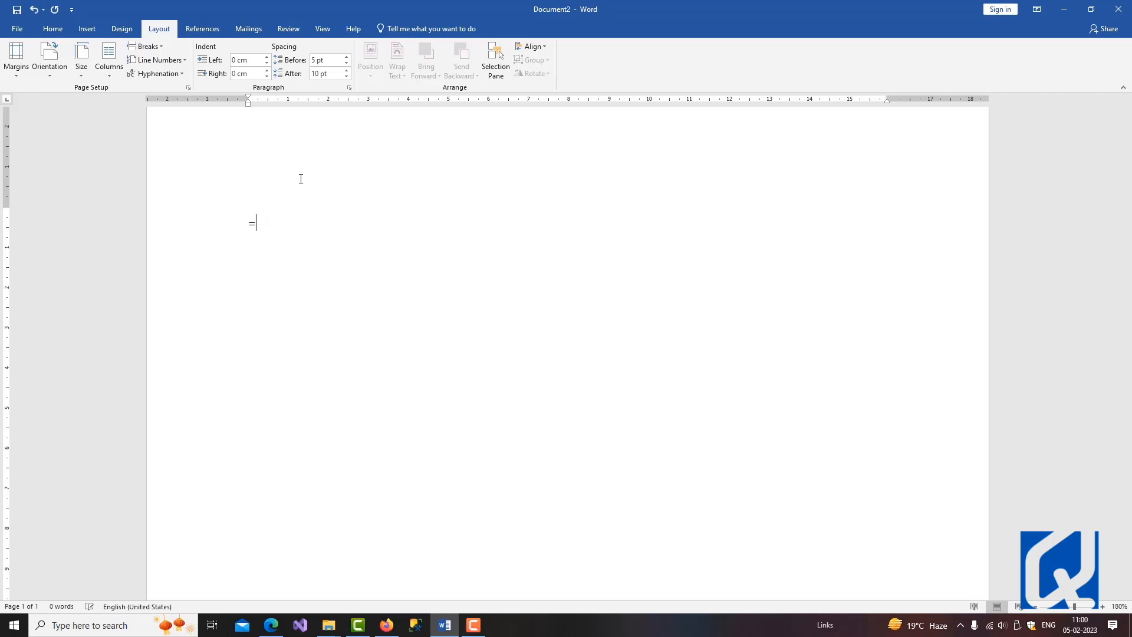
text(RAND()
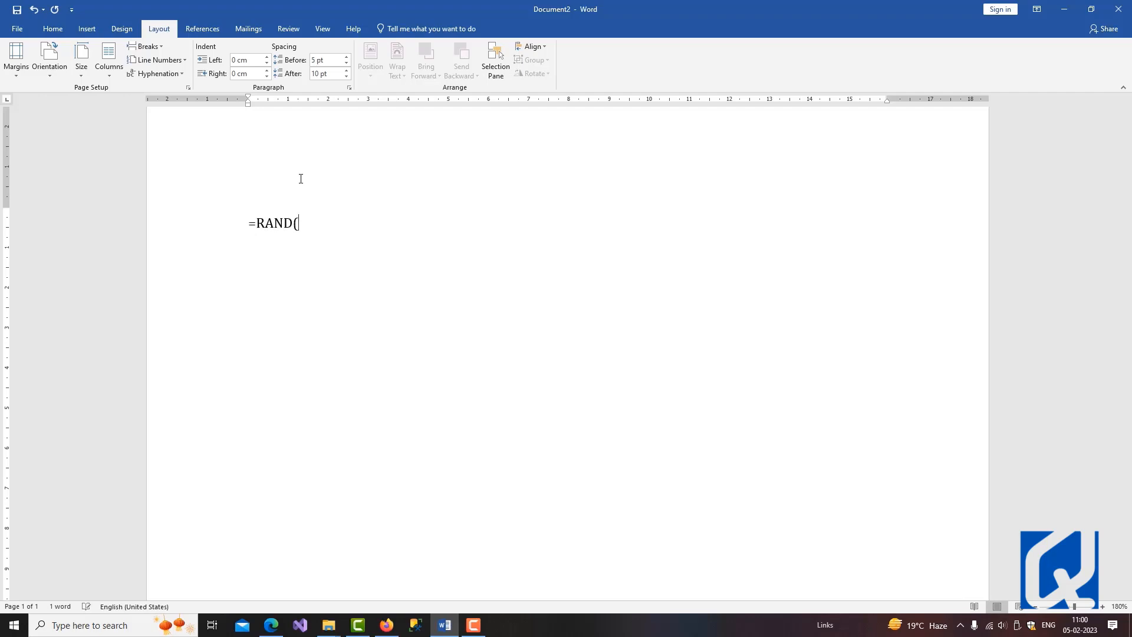
text())
key(Return)
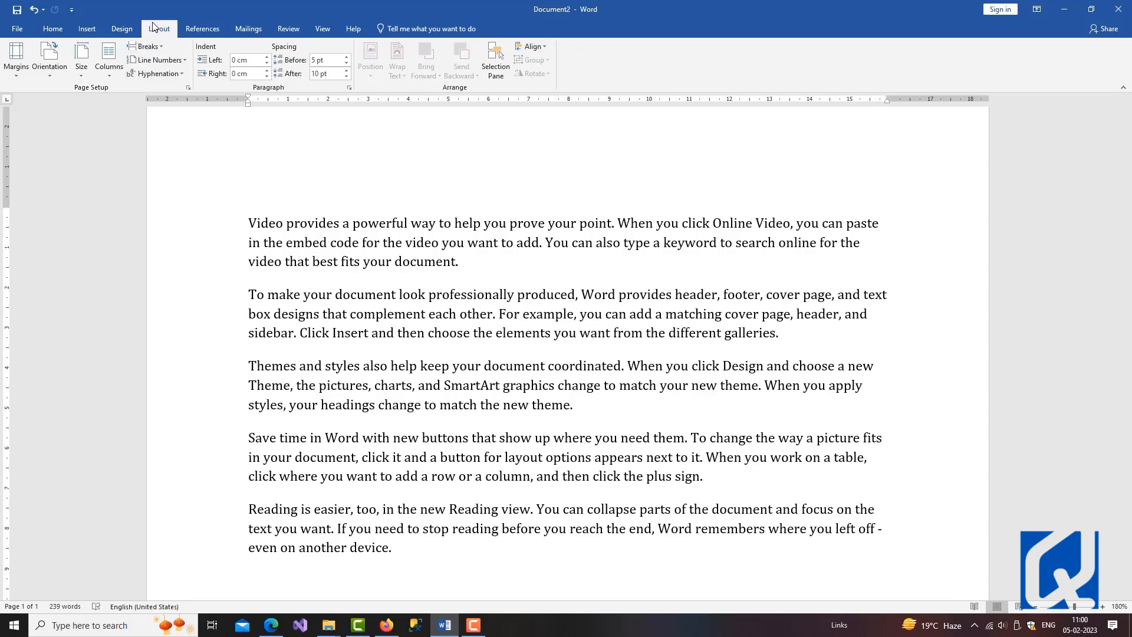
Apply the Normal margin preset to the document.
click(11, 70)
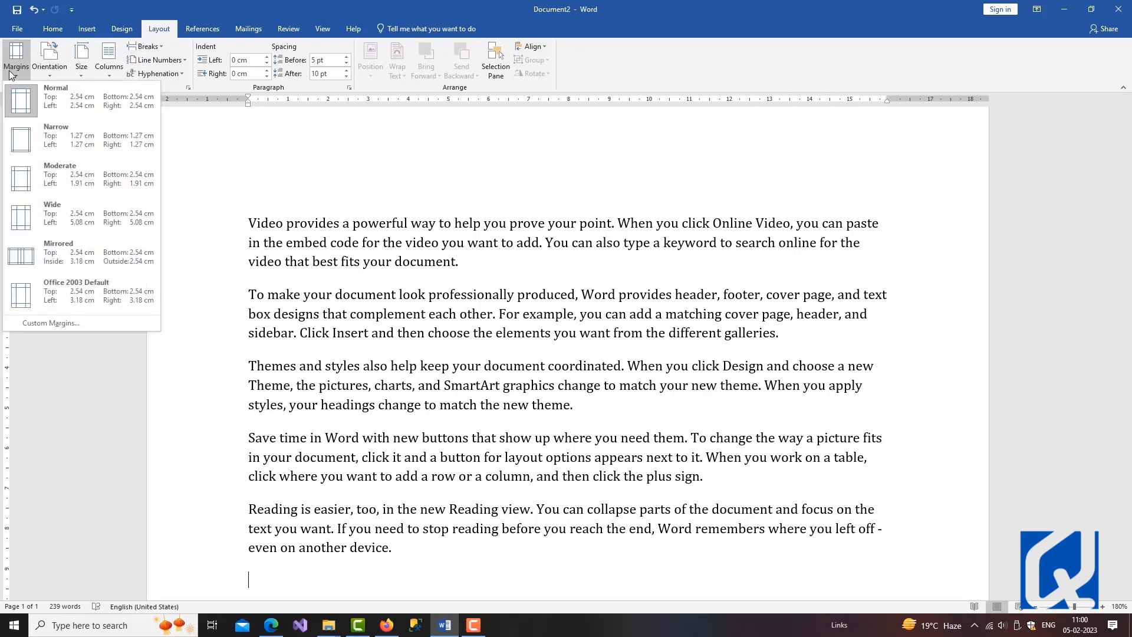
click(81, 114)
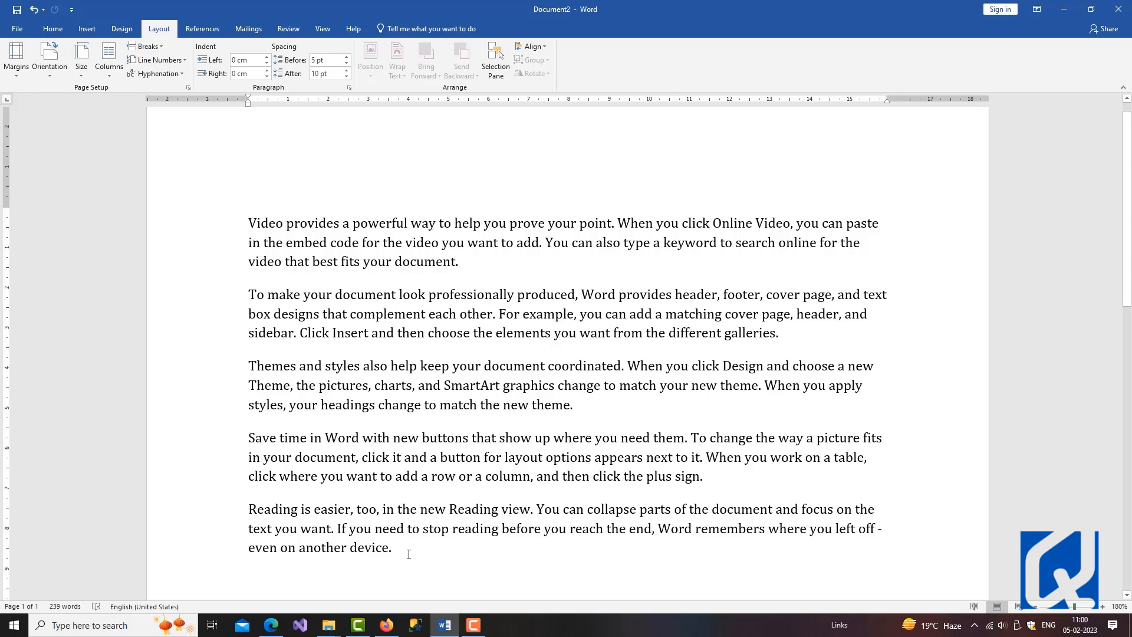
Select and copy all the sample text, and paste it until the document holds the five paragraphs three times.
scroll(408, 555, down, 9)
drag(483, 335, 365, 171)
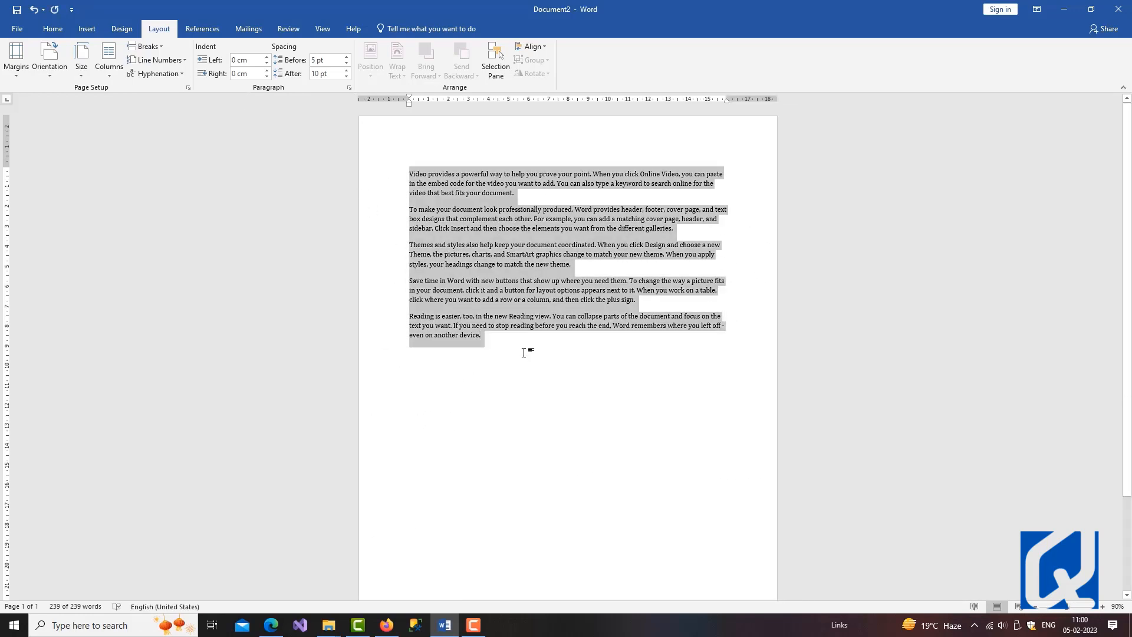
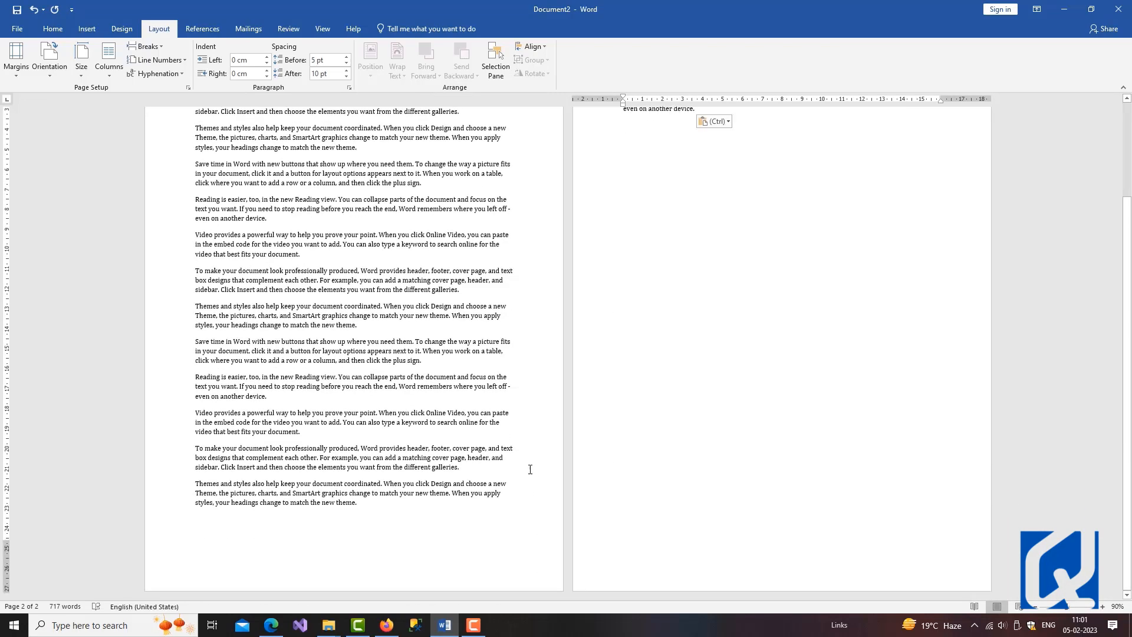
scroll(353, 377, up, 3)
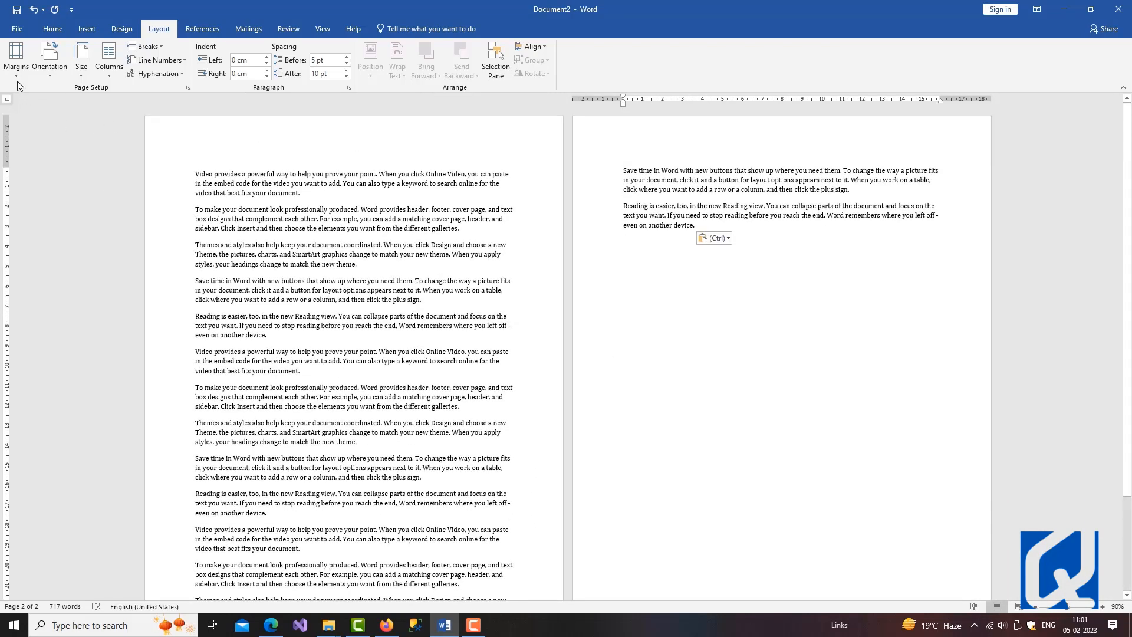
Try the Narrow margin preset on the document, followed by the Moderate preset.
click(16, 59)
click(54, 139)
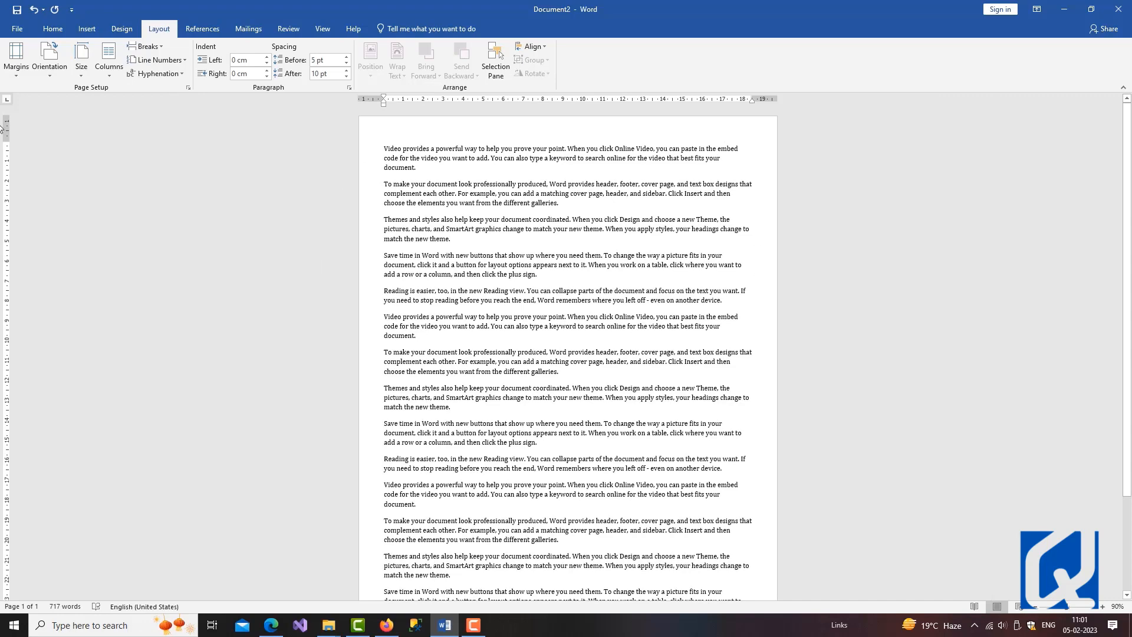
click(16, 59)
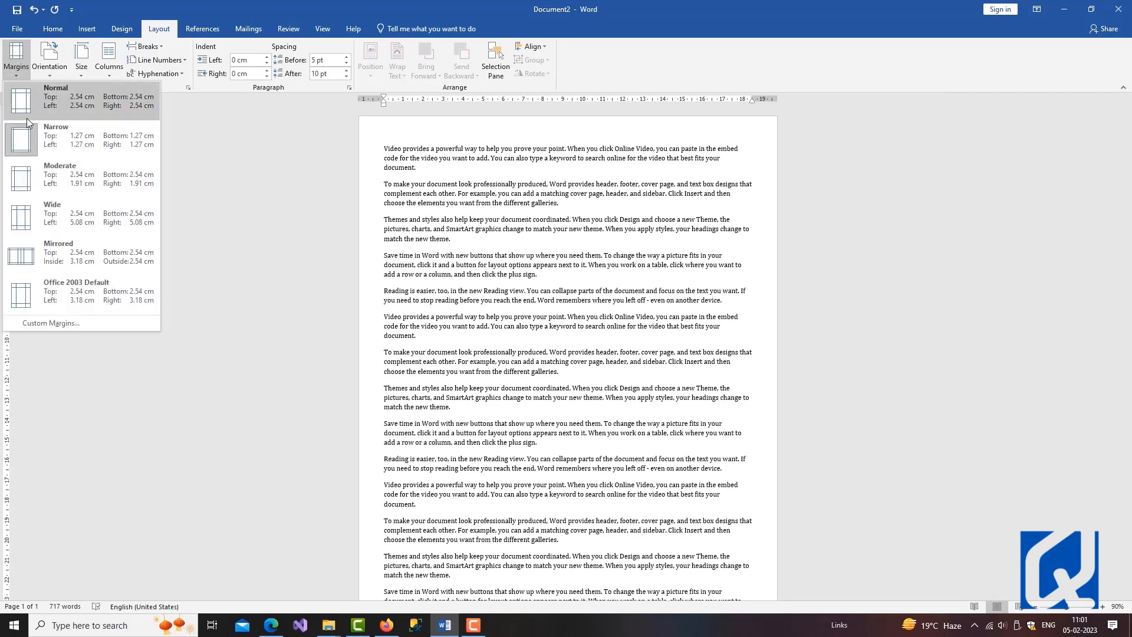
click(50, 180)
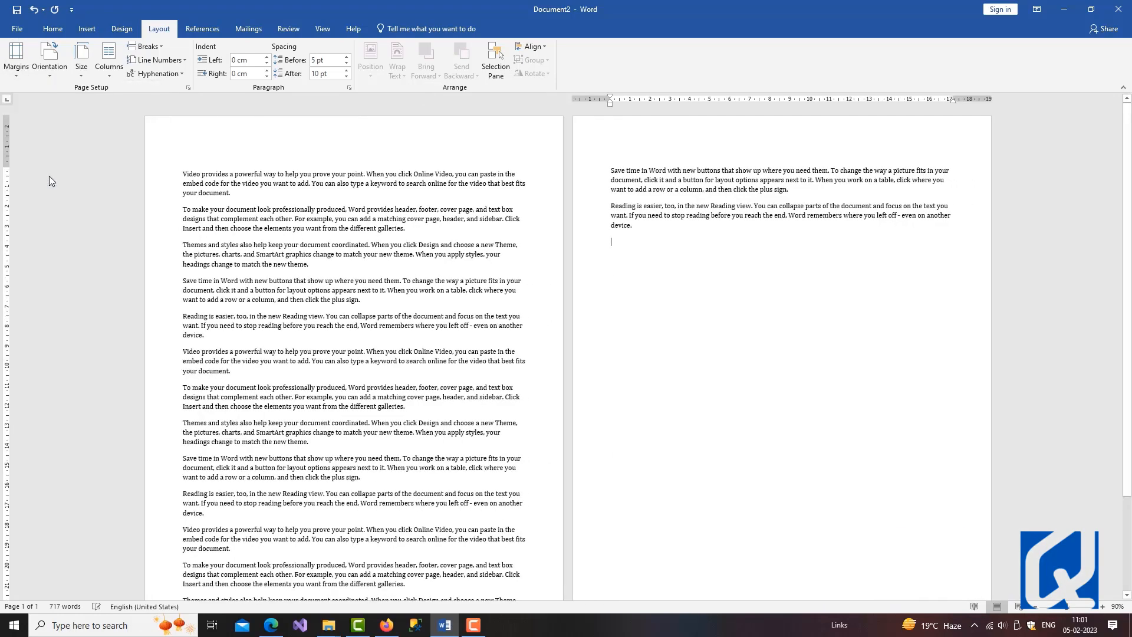
Try the Wide margin preset on the document, followed by the Mirrored preset.
click(16, 59)
click(74, 217)
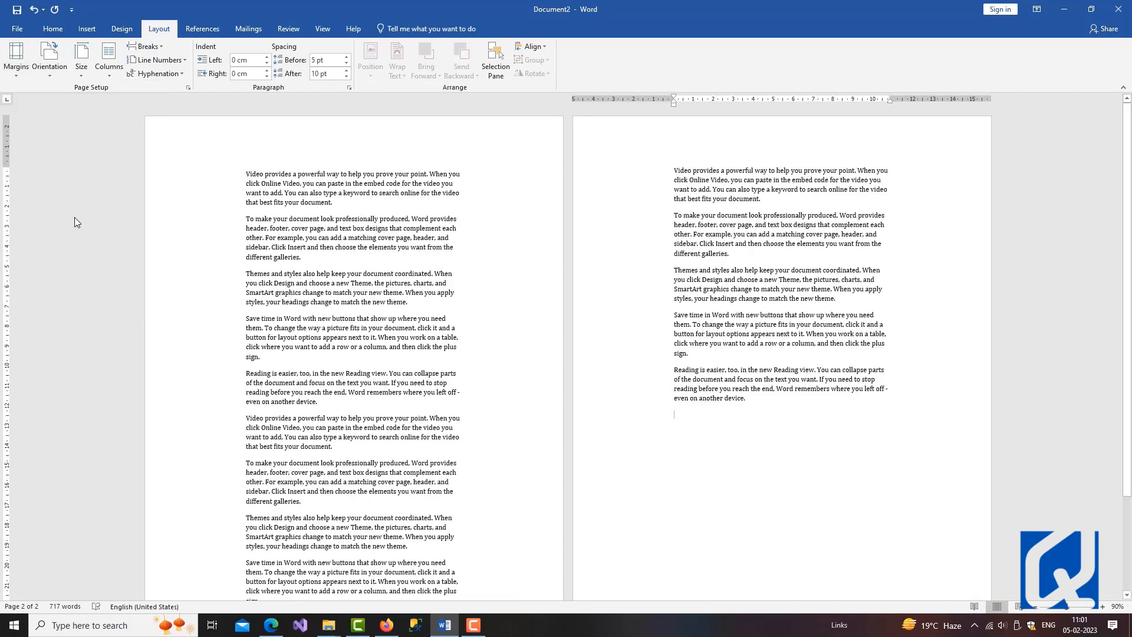
click(18, 65)
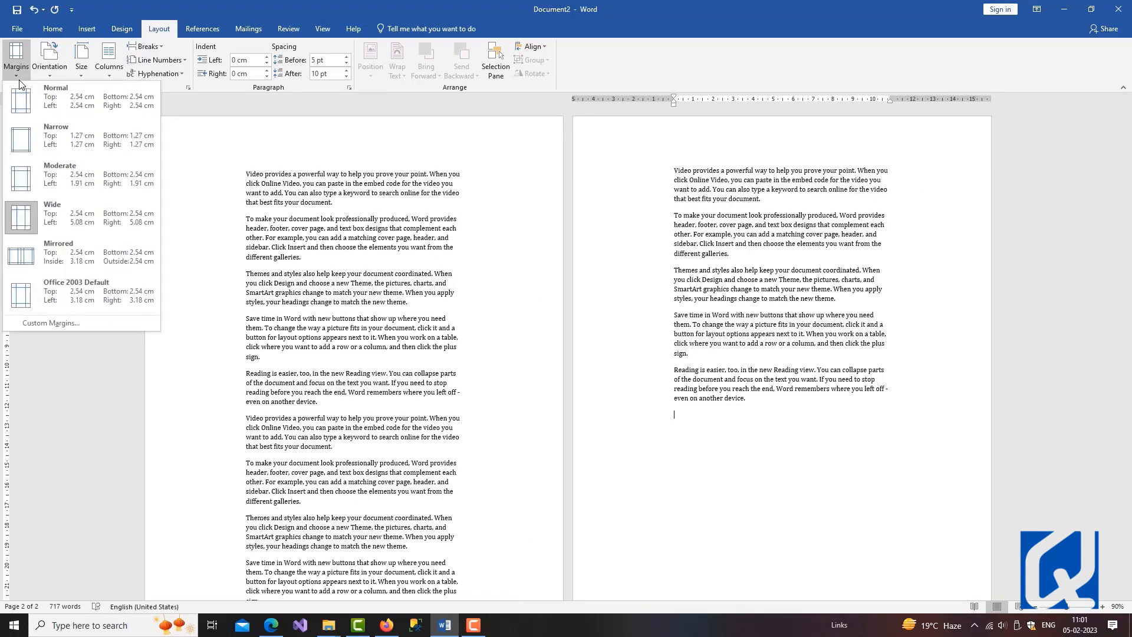
click(67, 247)
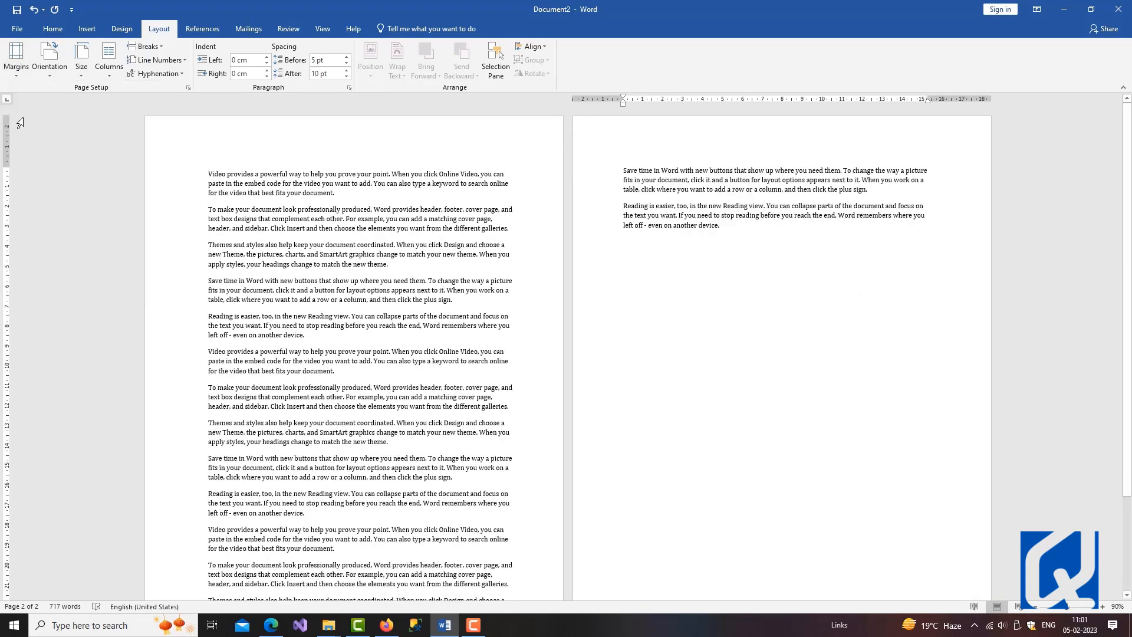
Try the Office 2003 Default margin preset, and set the document margins back to Normal.
click(17, 70)
click(56, 283)
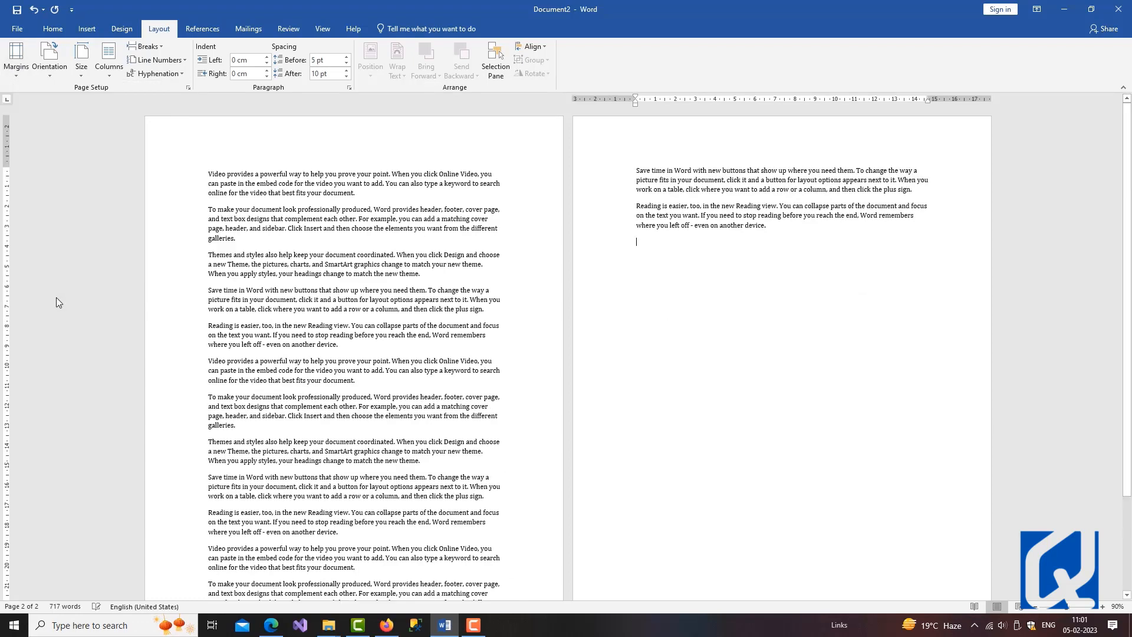
click(13, 75)
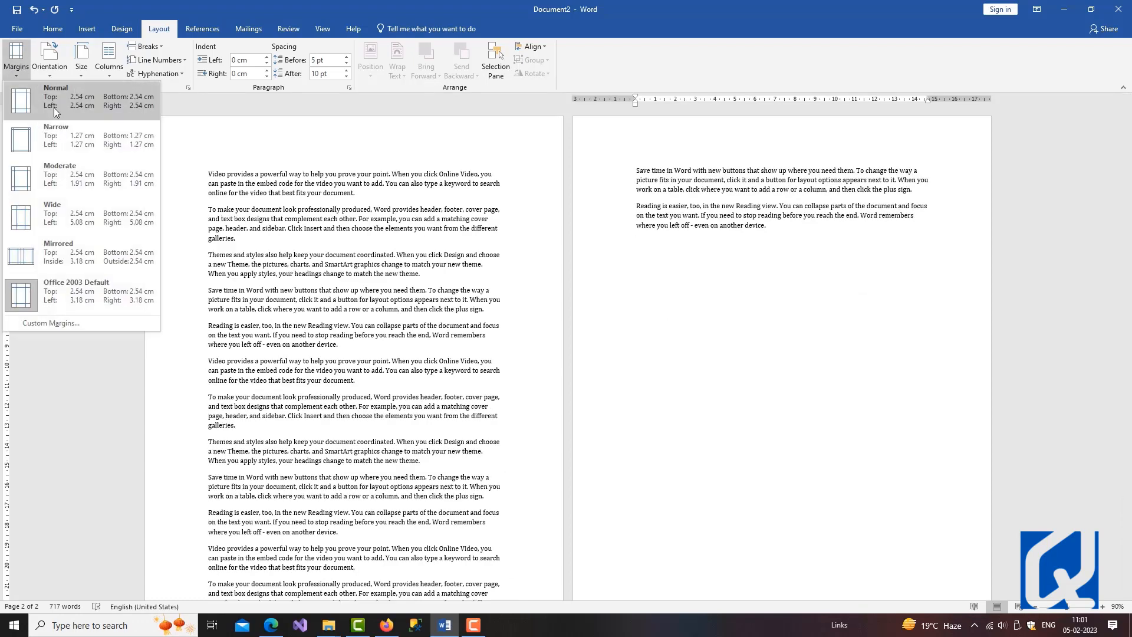
click(54, 108)
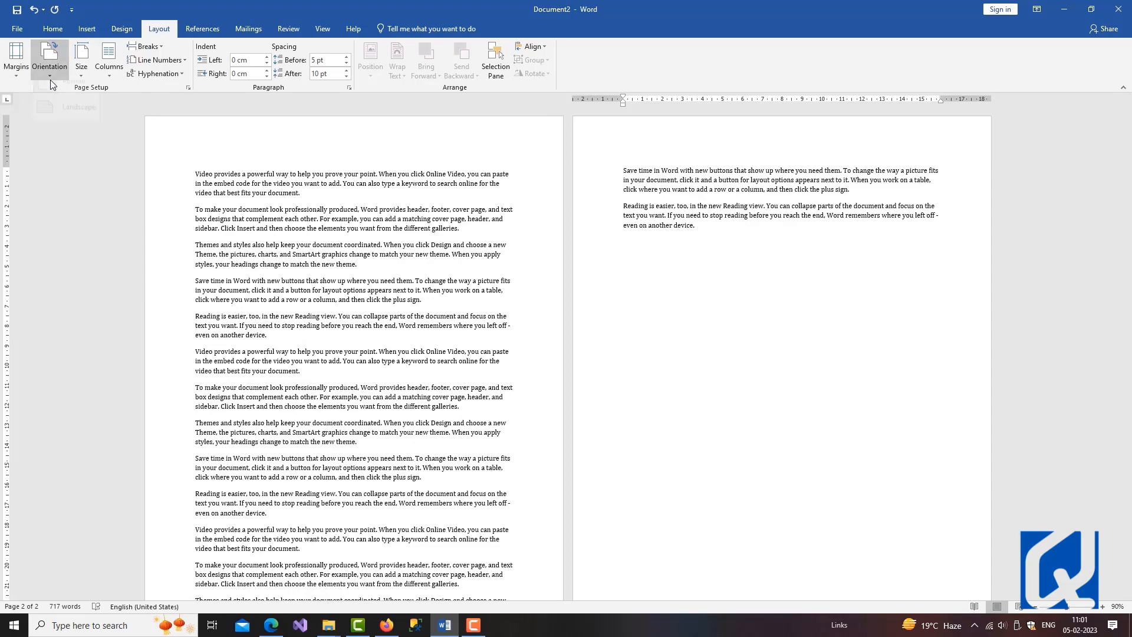
Apply portrait orientation to the pages, and switch them to landscape.
click(51, 79)
click(53, 99)
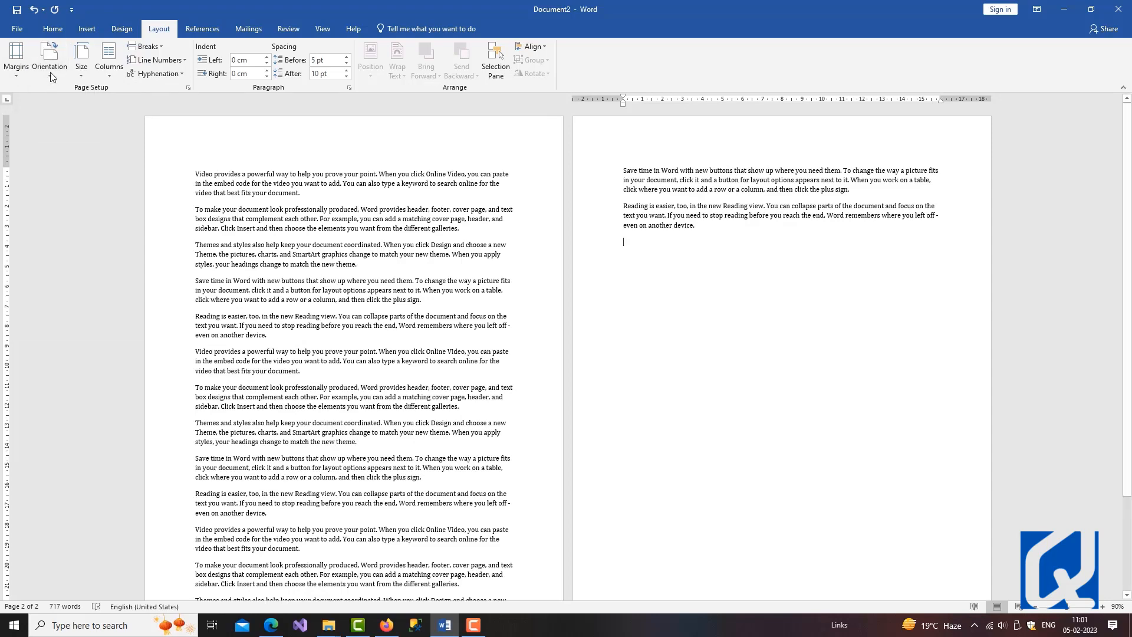
click(50, 72)
click(68, 125)
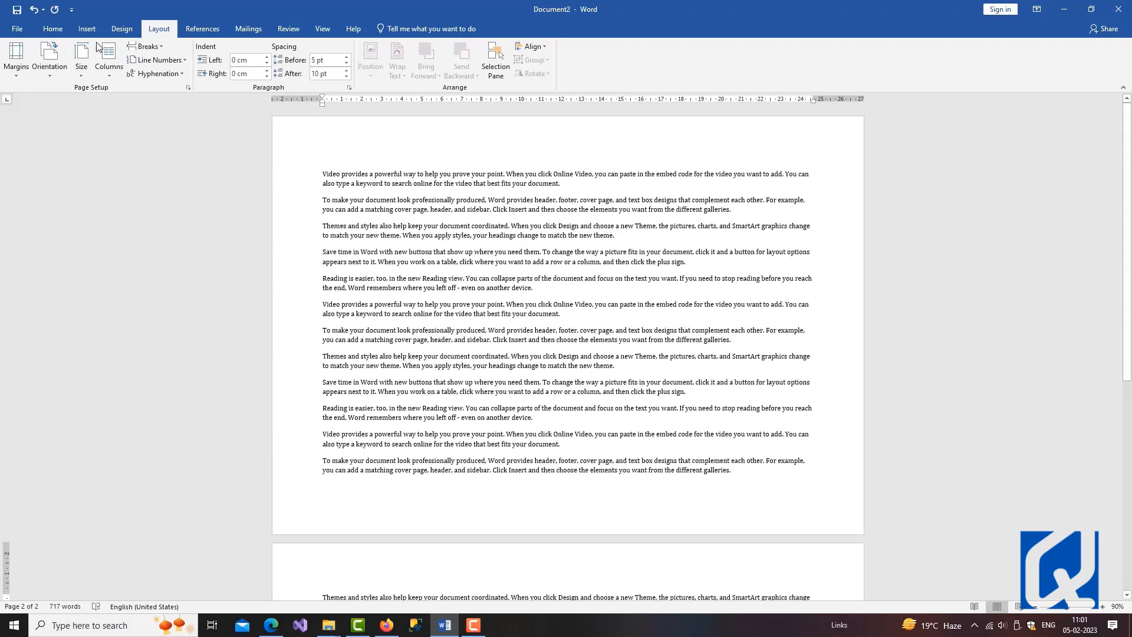
Set the page orientation back to portrait.
click(85, 74)
click(49, 59)
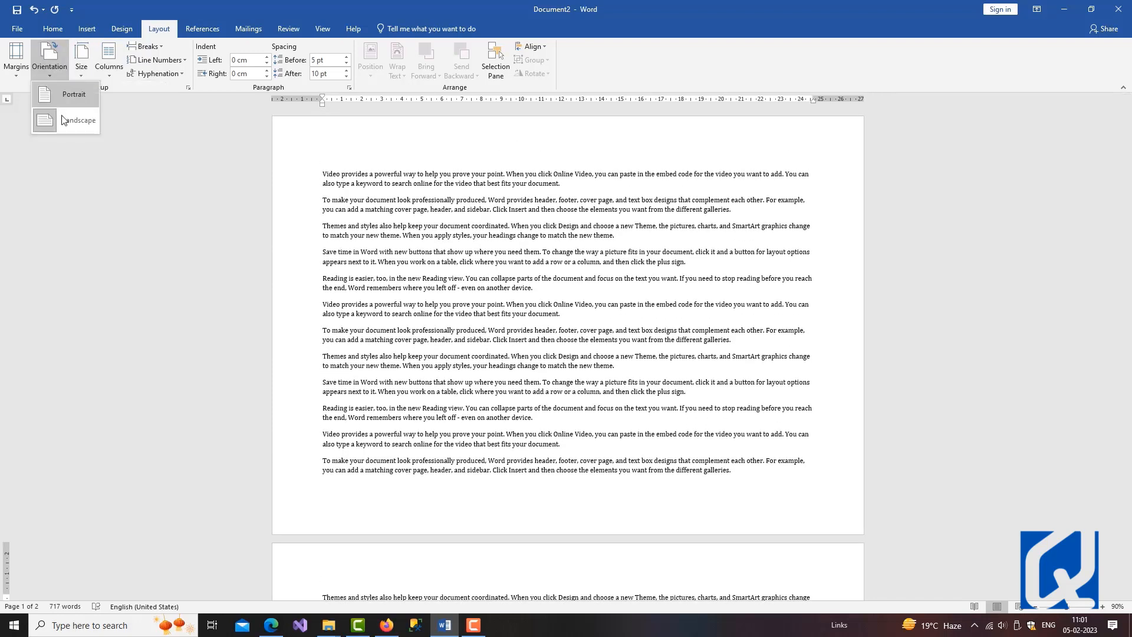
click(73, 97)
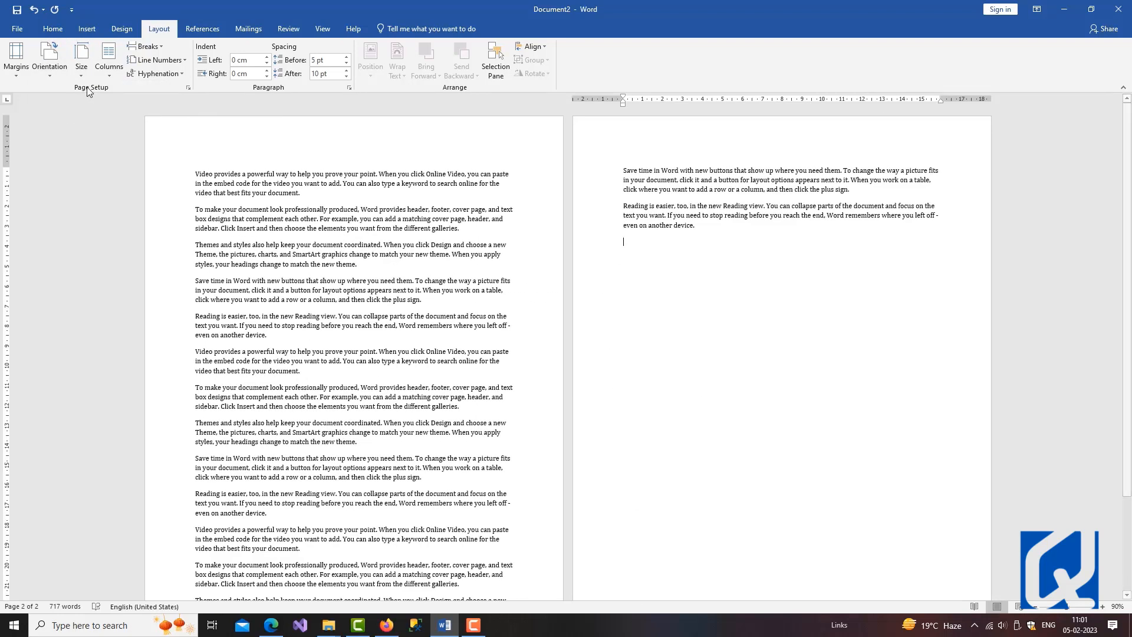
Review the available paper sizes and set the document to Letter, 21.59 cm x 27.94 cm.
click(87, 77)
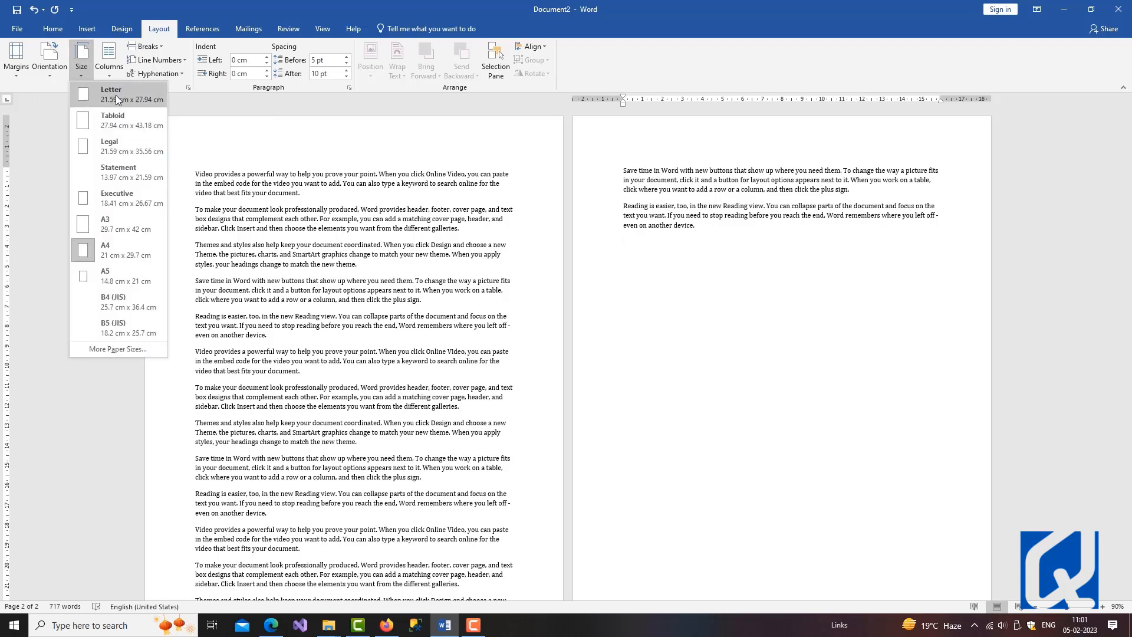
click(399, 293)
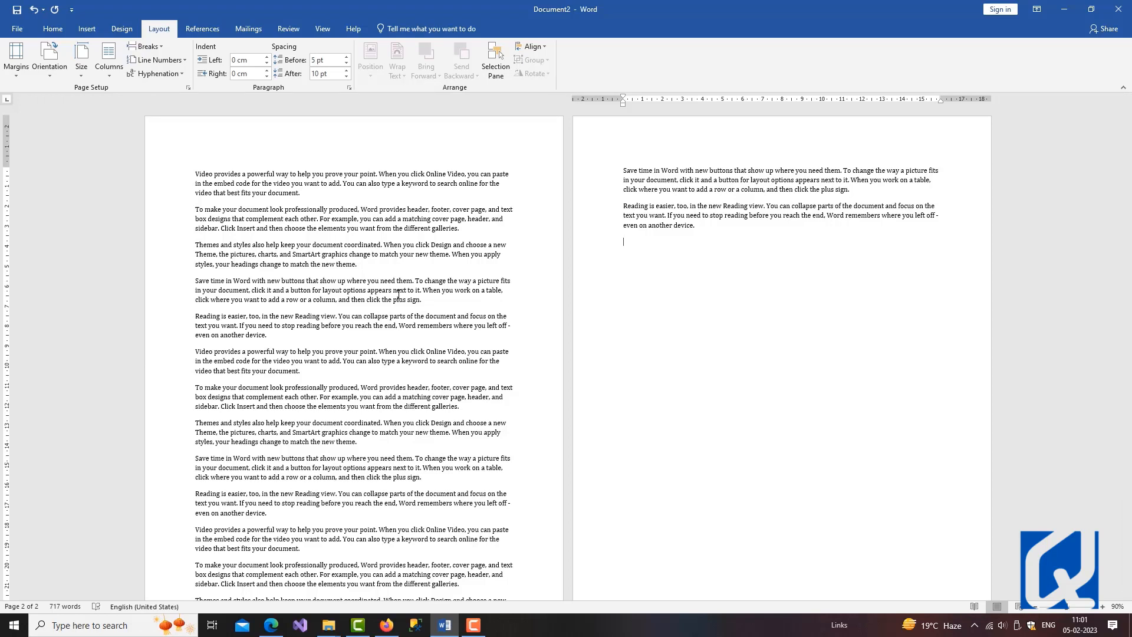
click(87, 79)
click(112, 93)
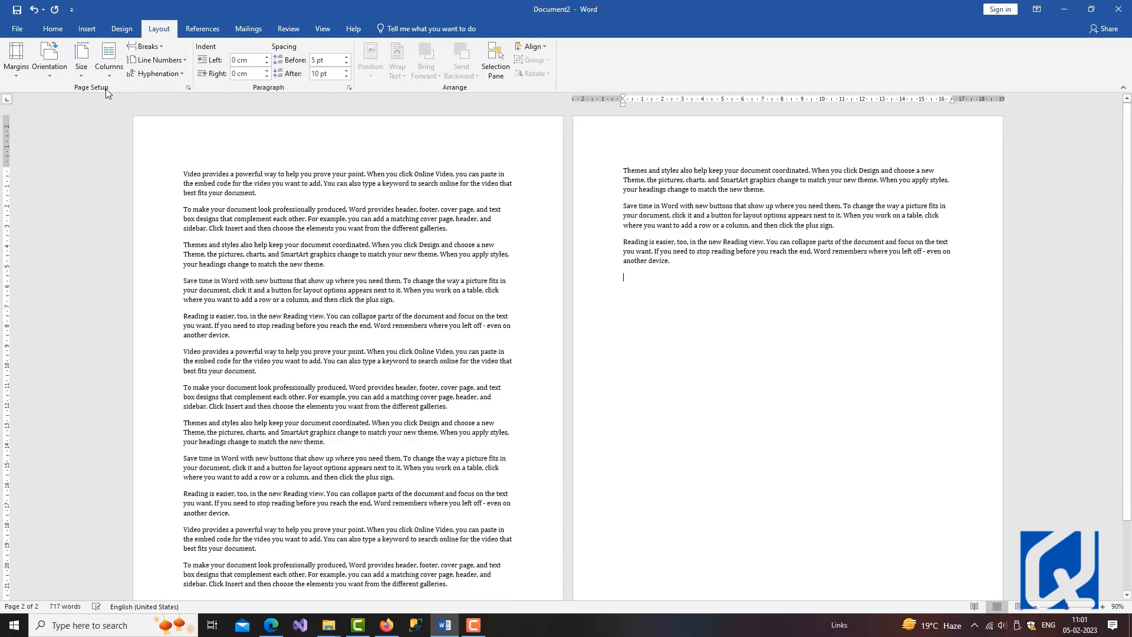
Try the Tabloid paper size, followed by the Legal size of 21.59 cm x 35.56 cm.
click(82, 62)
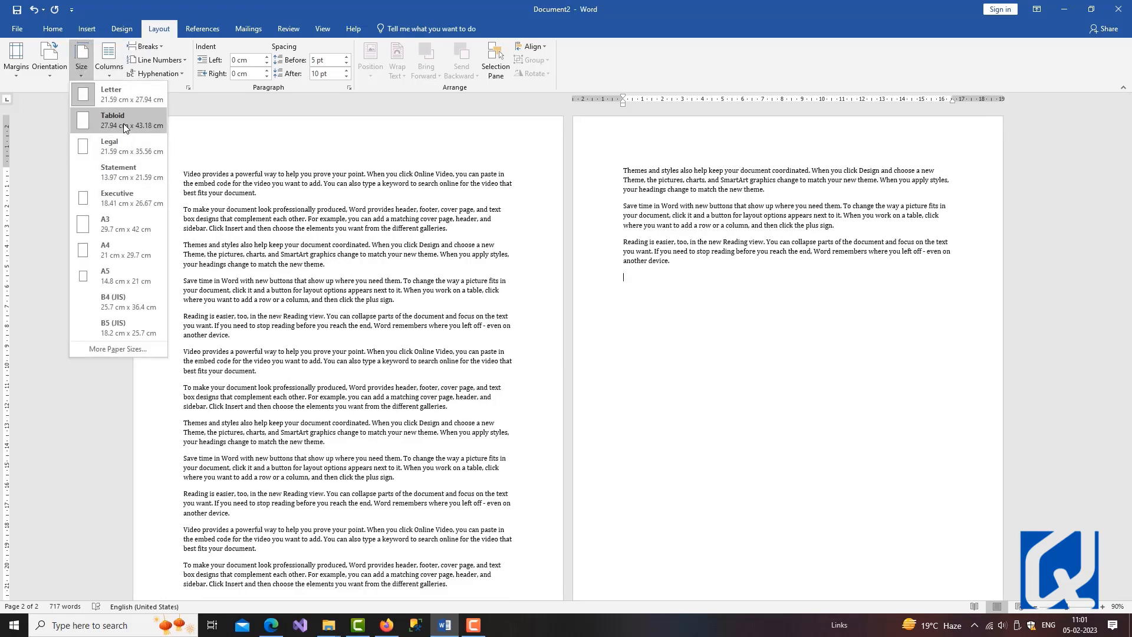
click(124, 125)
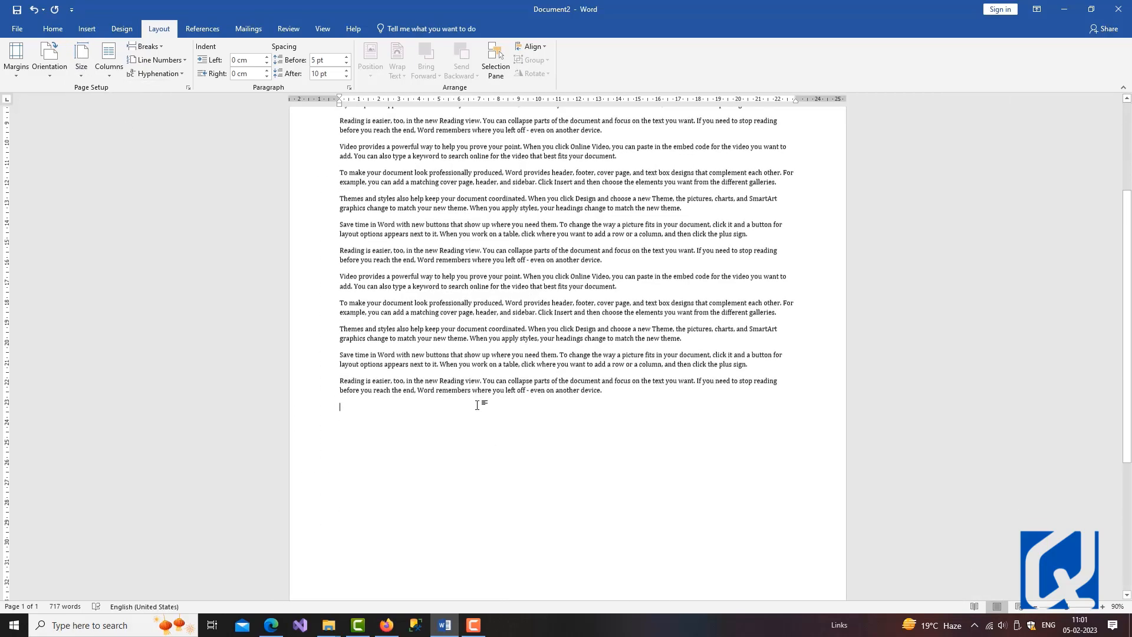
scroll(478, 404, up, 5)
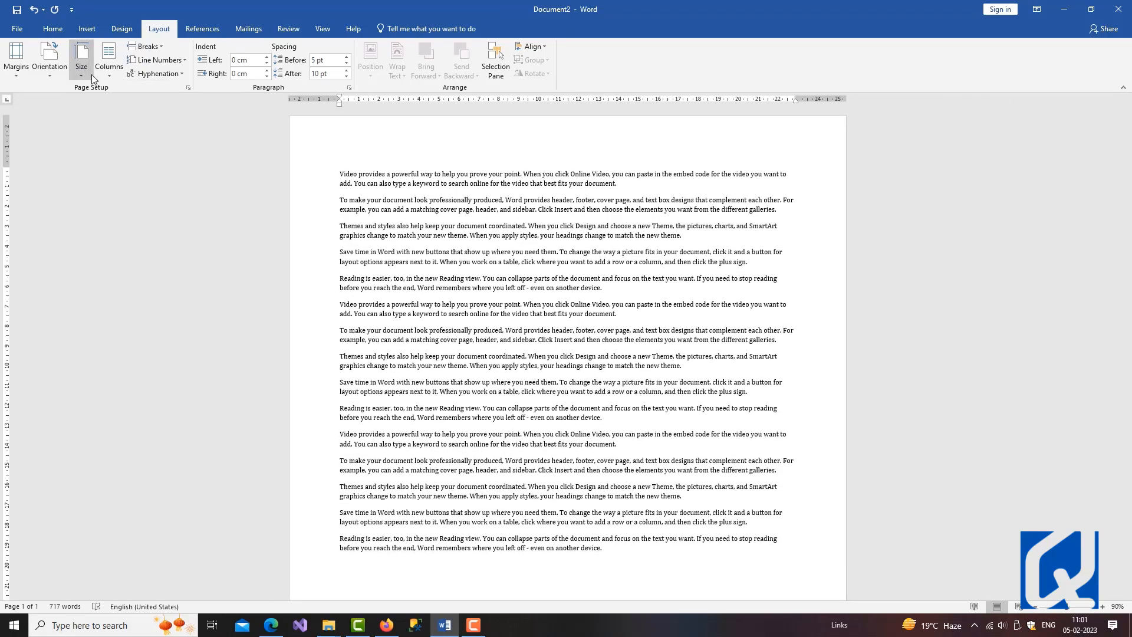
click(82, 62)
click(111, 145)
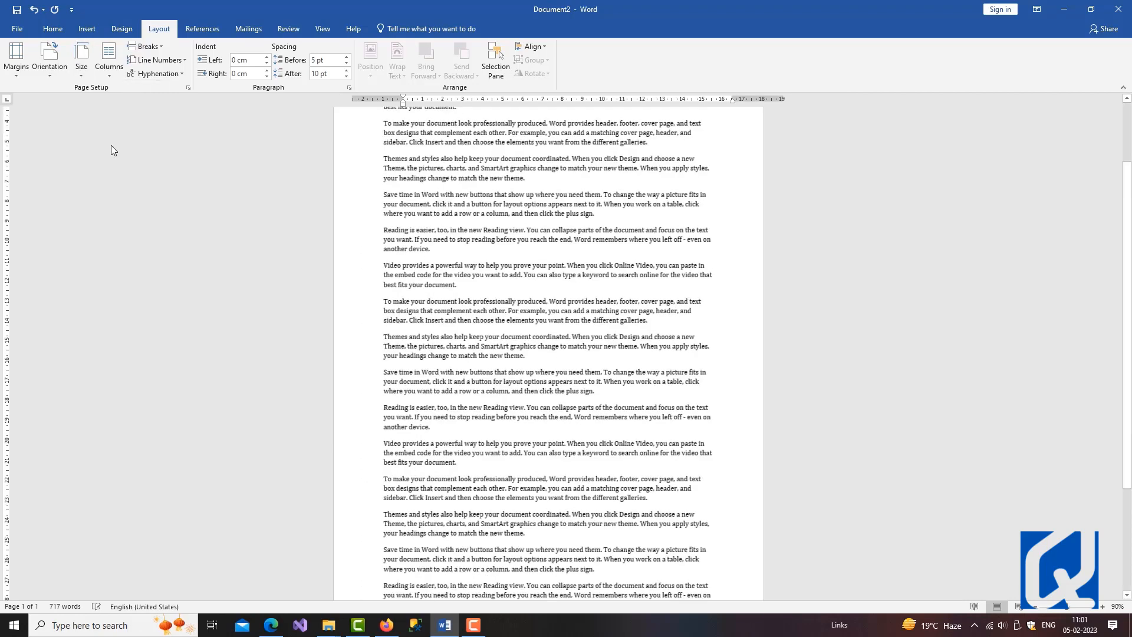
Try the Statement paper size, followed by the Executive size of 18.41 cm x 26.67 cm.
click(92, 72)
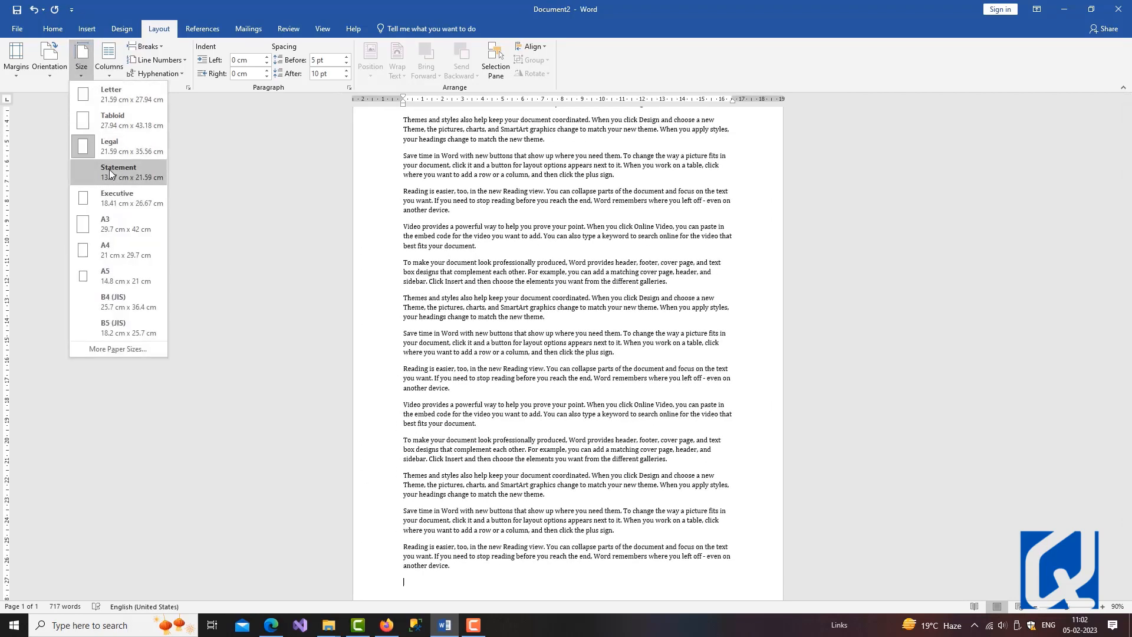
click(106, 174)
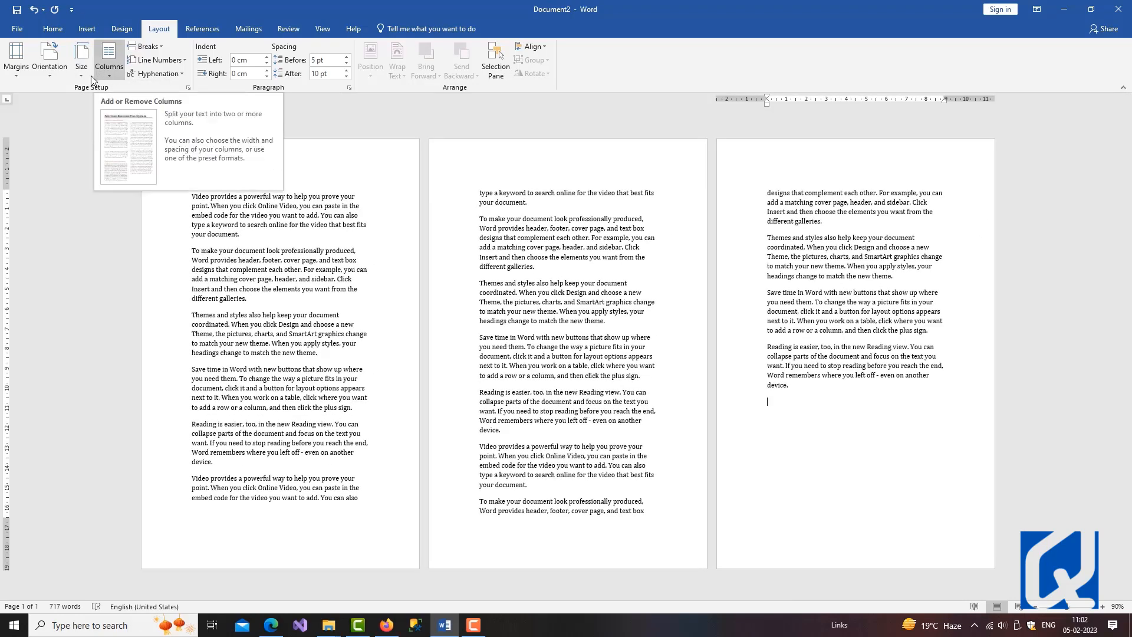
click(81, 68)
click(116, 198)
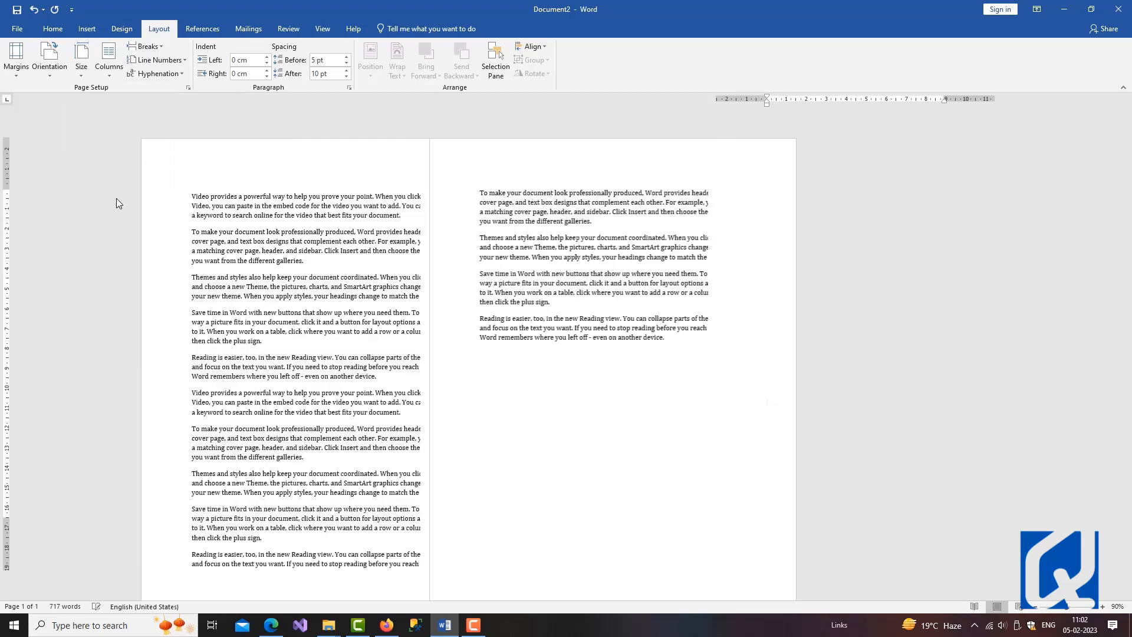
Try the A3 paper size, and set the document to A4, 21 cm x 29.7 cm.
click(81, 66)
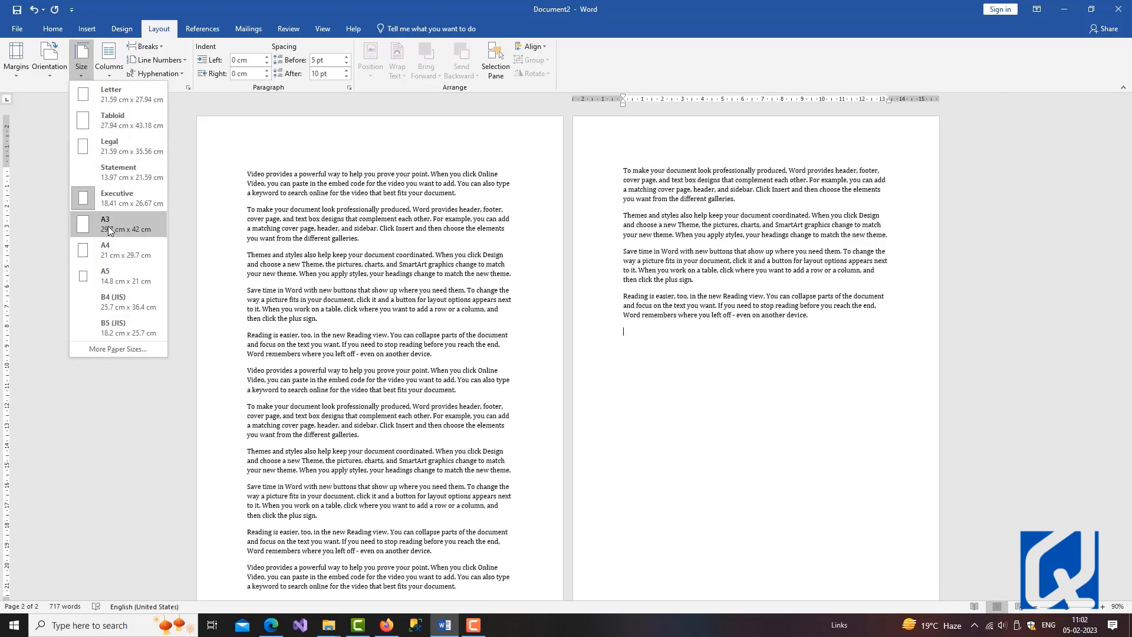
click(108, 225)
click(83, 67)
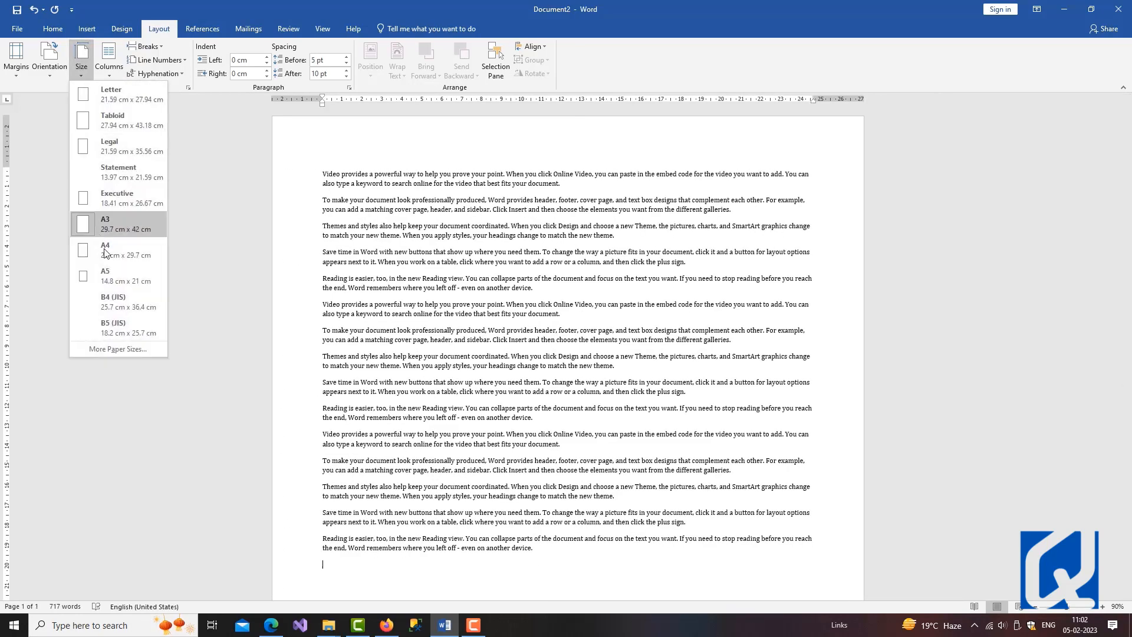
click(111, 250)
Set a custom paper size 21.3 cm wide and 29.8 cm high for the whole document.
click(82, 66)
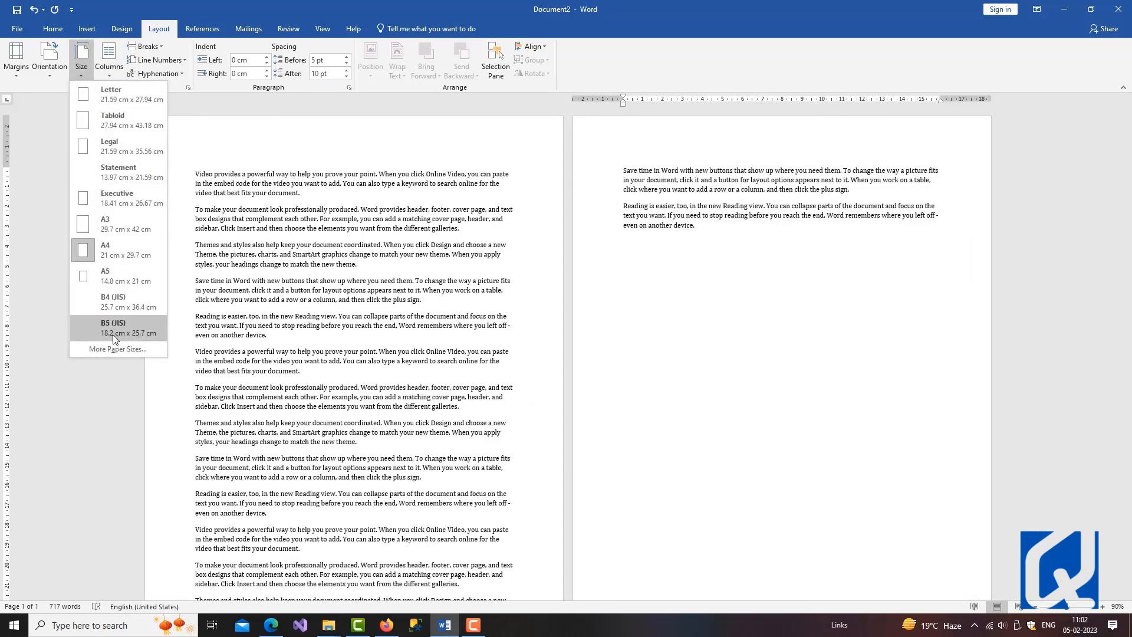
click(122, 350)
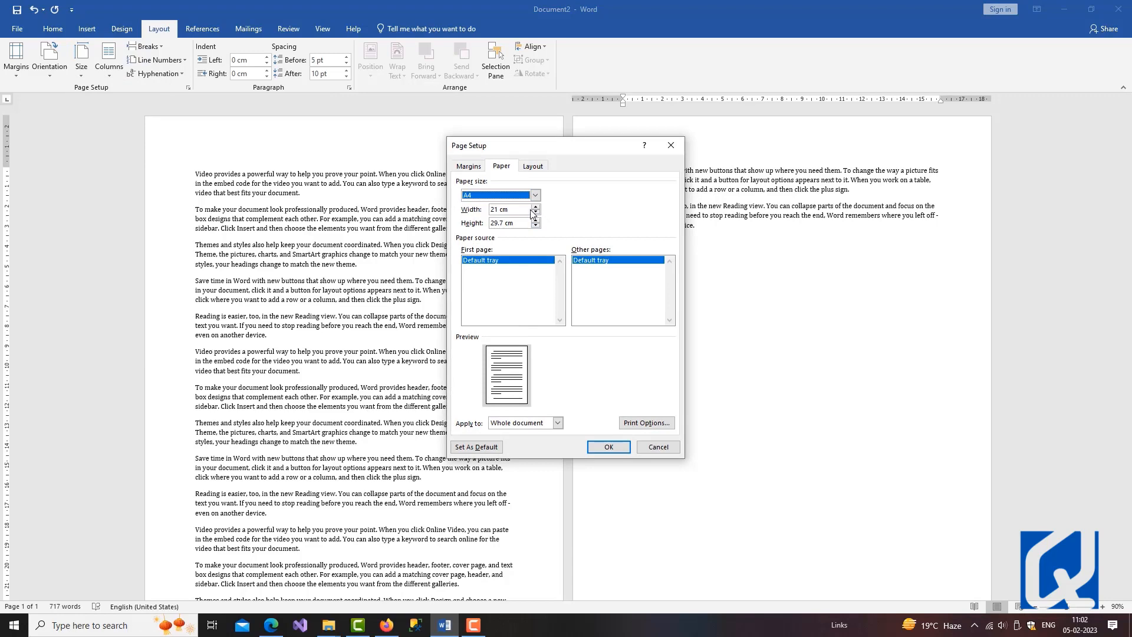
click(536, 206)
click(536, 220)
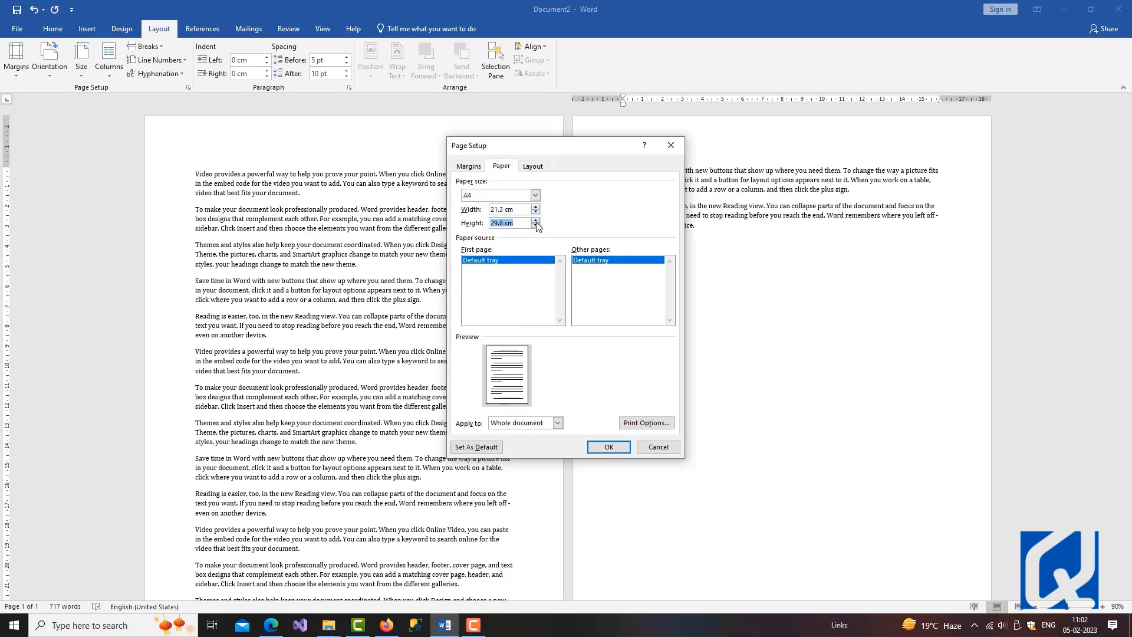
click(609, 446)
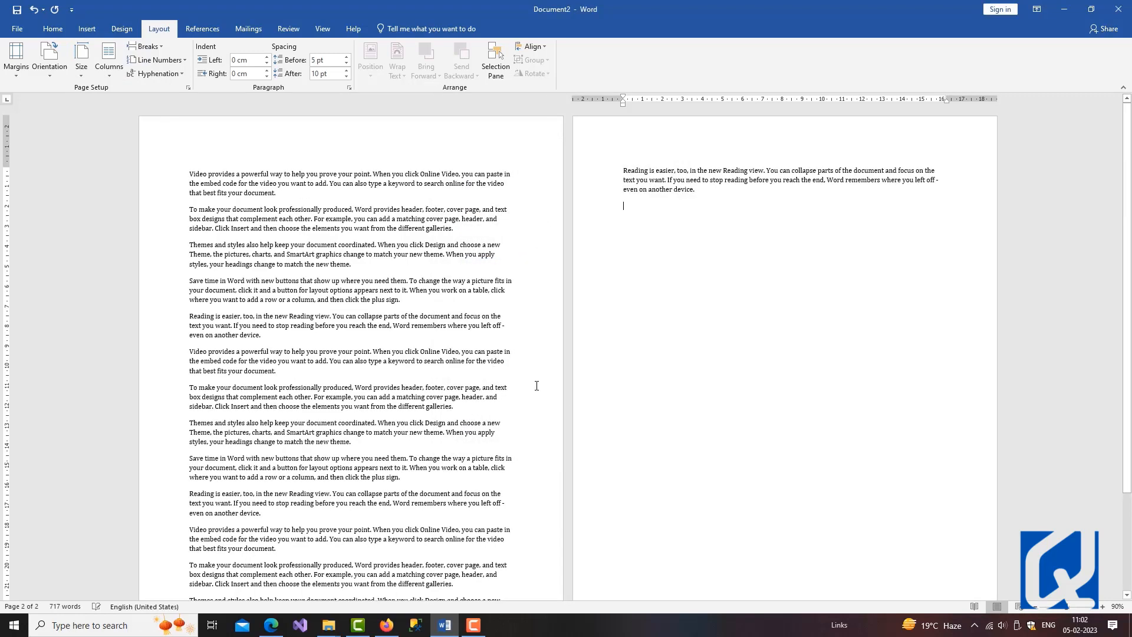
click(420, 375)
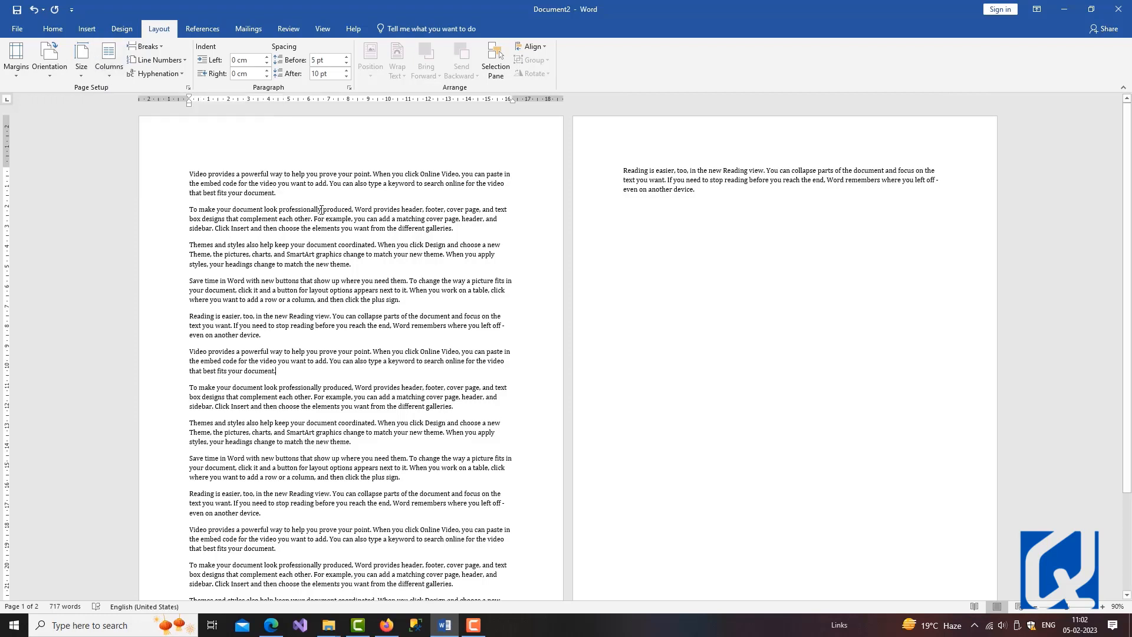
Try the two-column text layout, followed by the three-column layout.
click(111, 79)
click(132, 122)
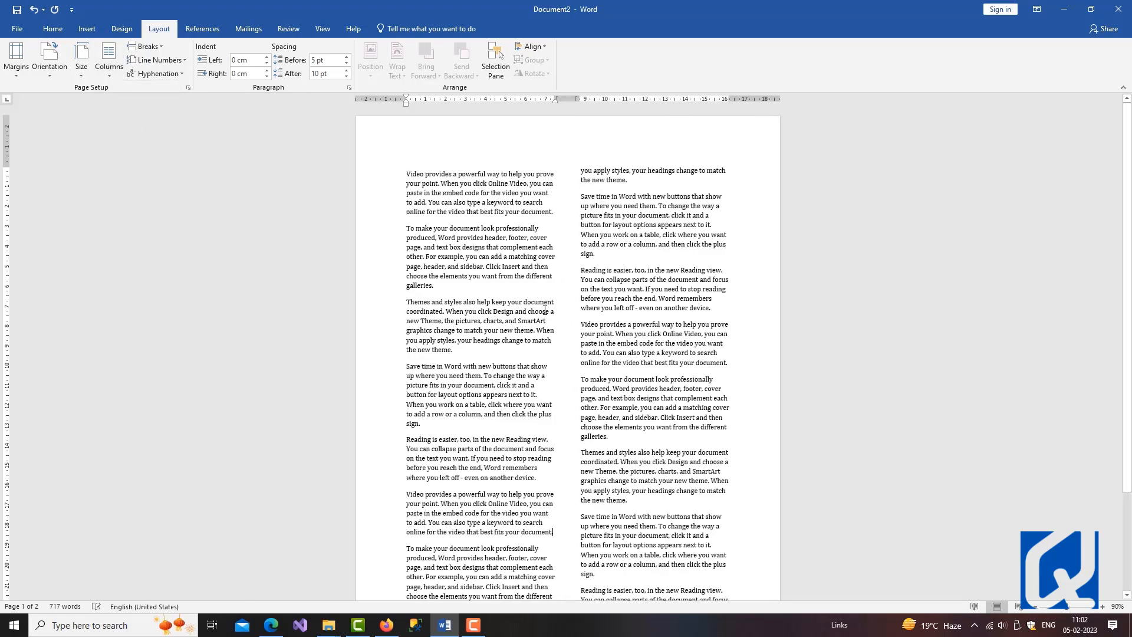
scroll(590, 396, down, 3)
scroll(593, 407, up, 3)
click(114, 75)
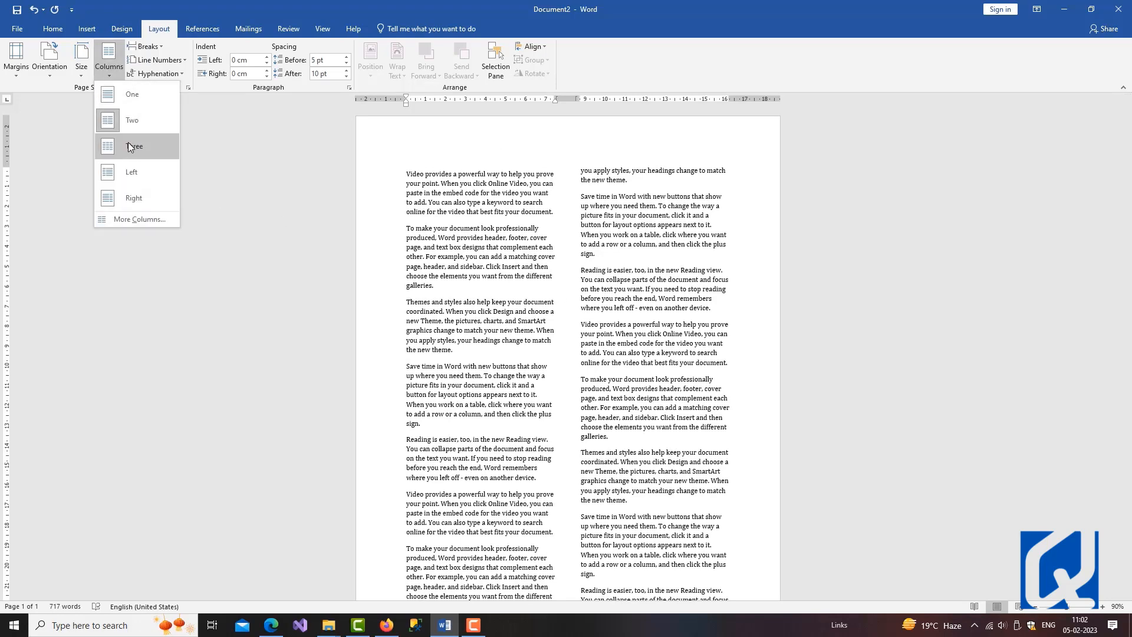
click(129, 147)
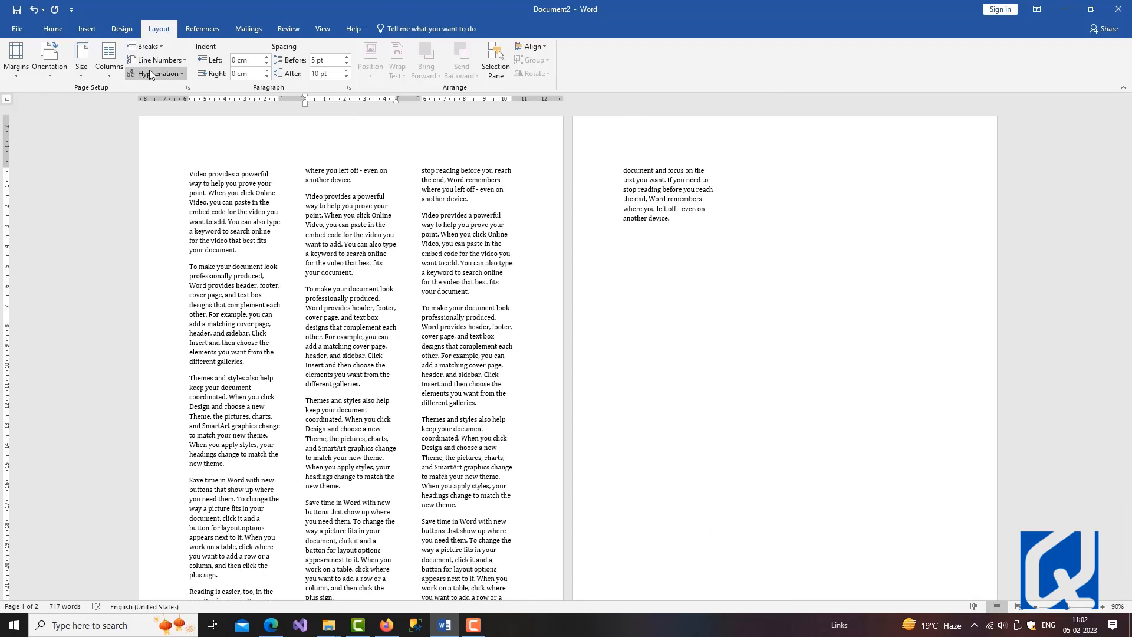
Try the Left column layout, followed by the Right column layout.
click(111, 75)
click(146, 179)
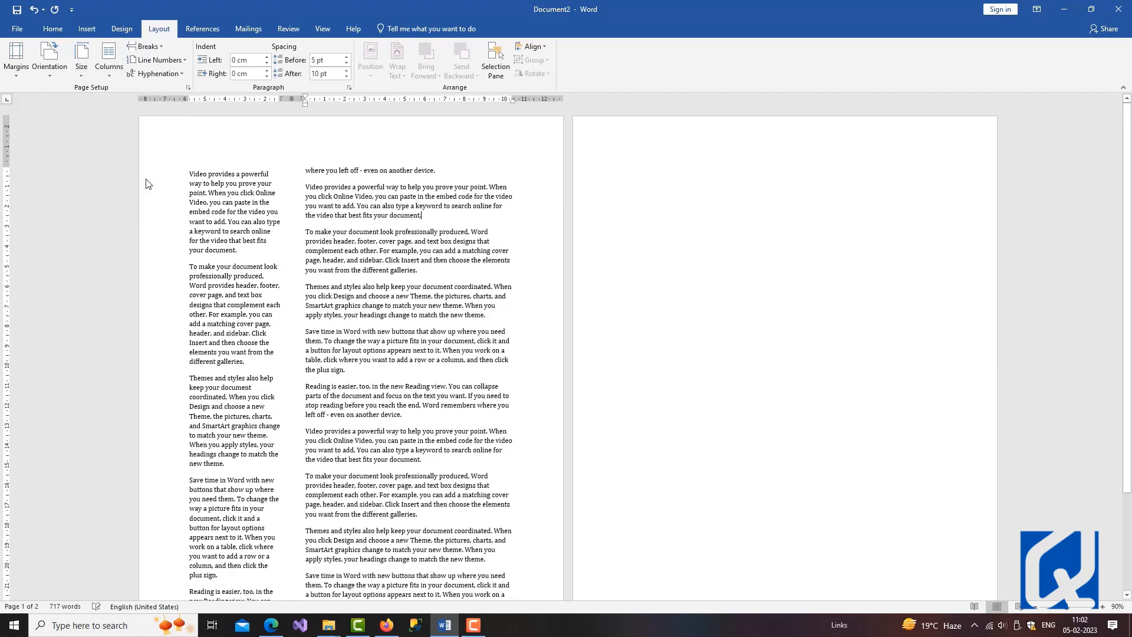
click(111, 73)
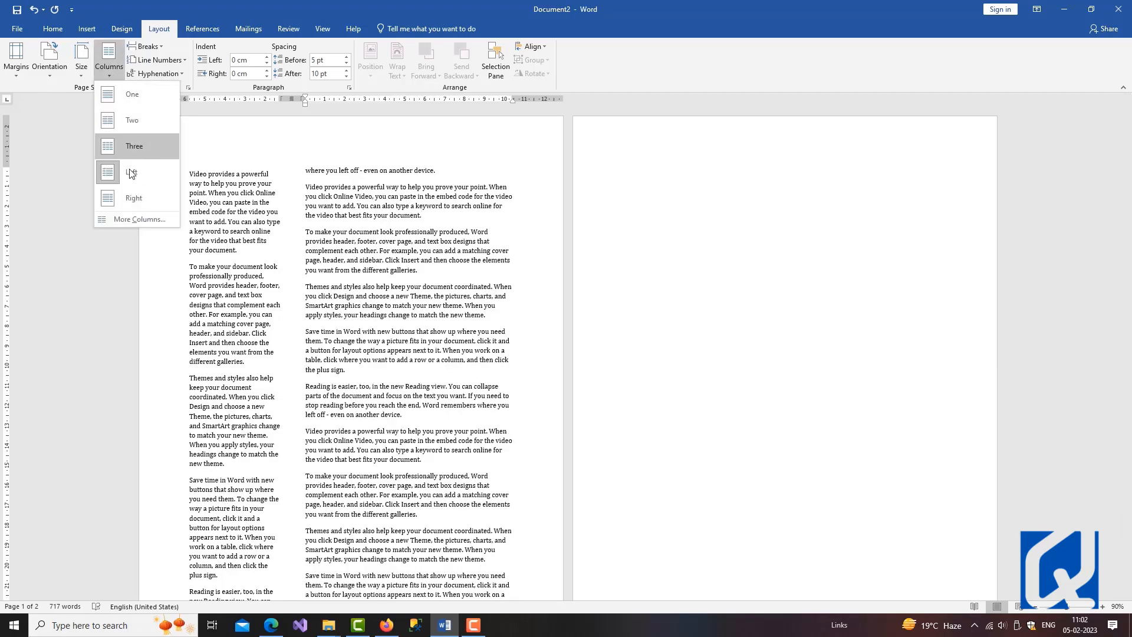
click(133, 199)
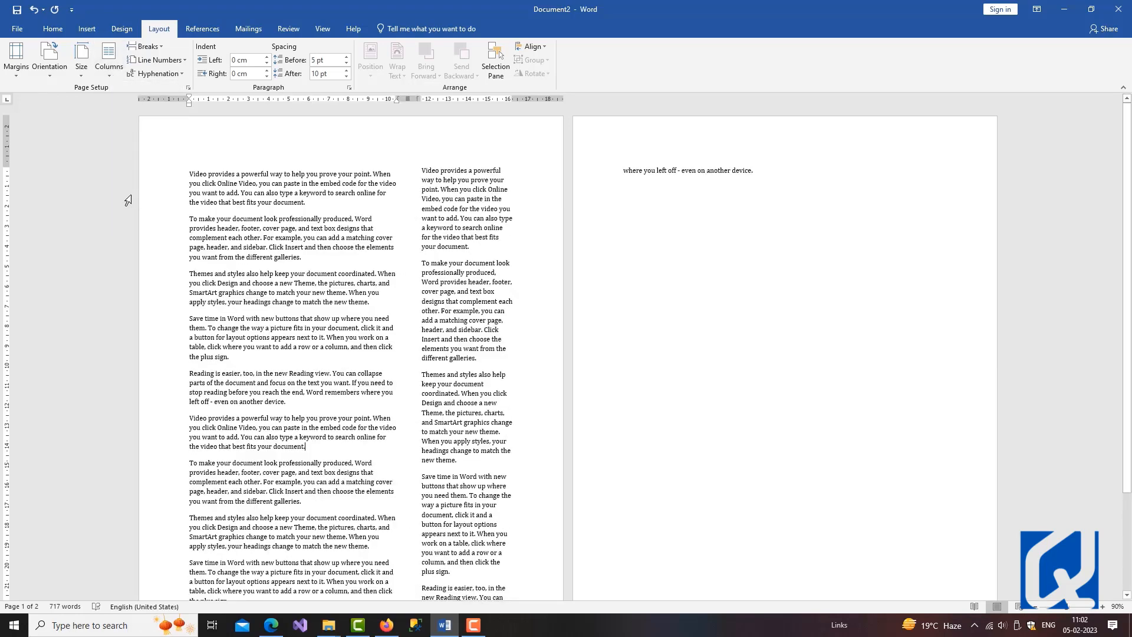
scroll(268, 362, down, 3)
scroll(267, 362, up, 3)
Return the text to one column and review the available page and section breaks.
click(111, 73)
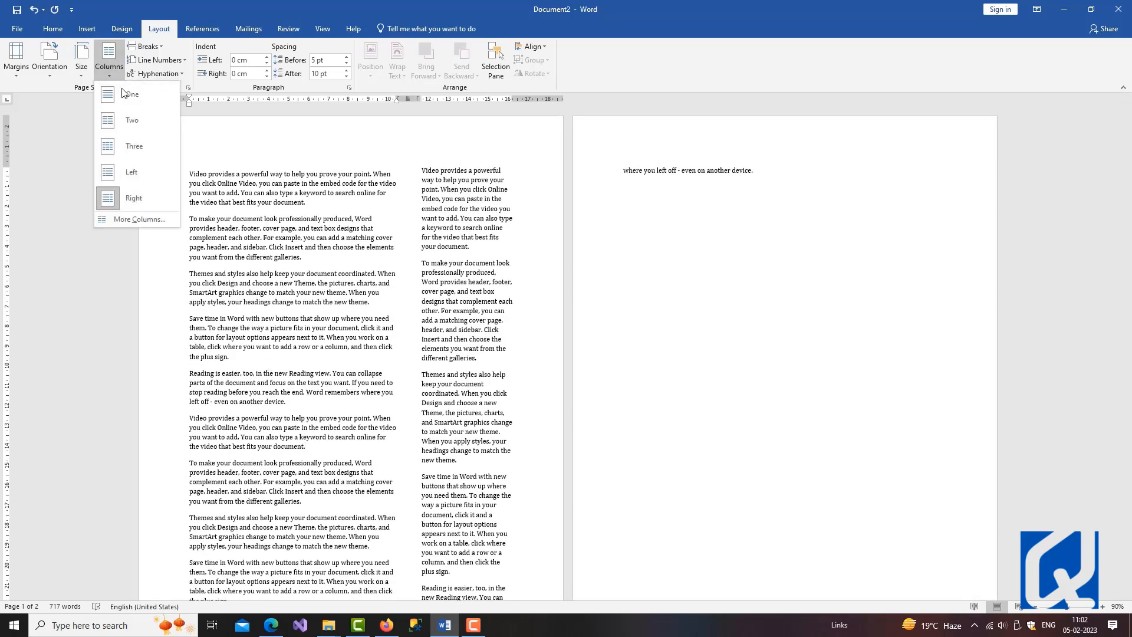
key(Escape)
click(154, 46)
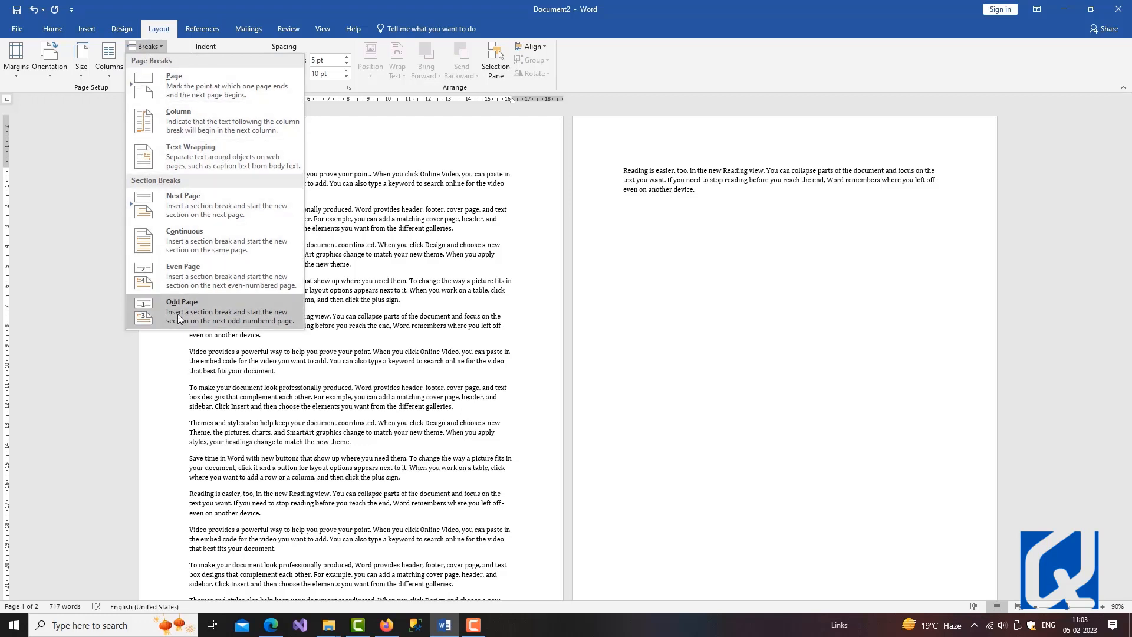
Arrange the text in two columns and insert a column break after the first complete paragraph of the second column.
click(110, 69)
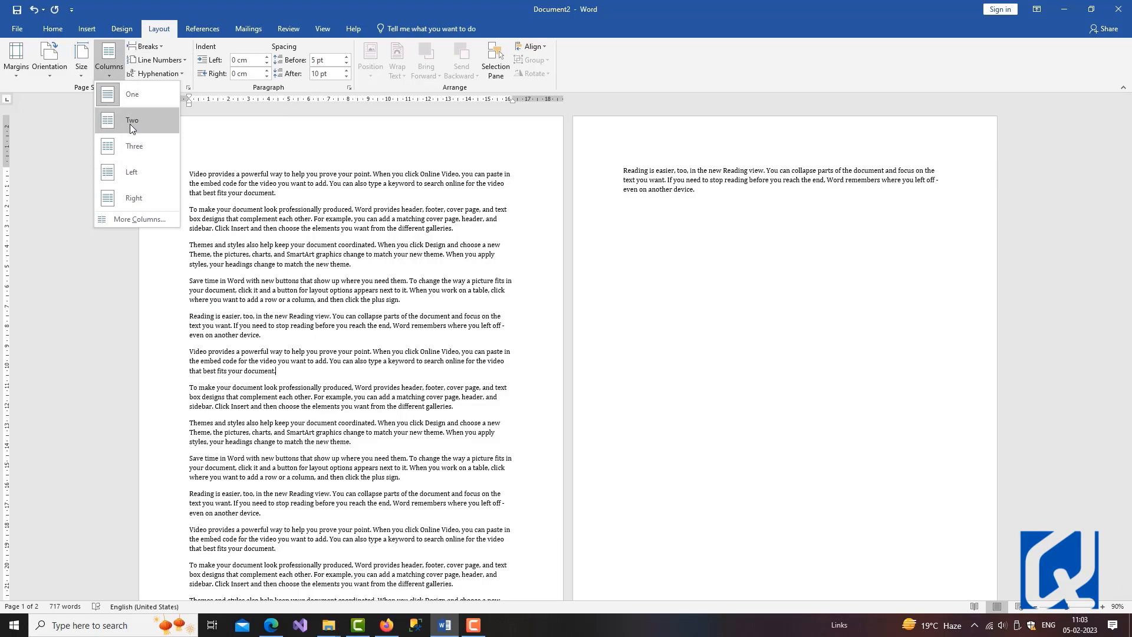
click(154, 121)
click(161, 46)
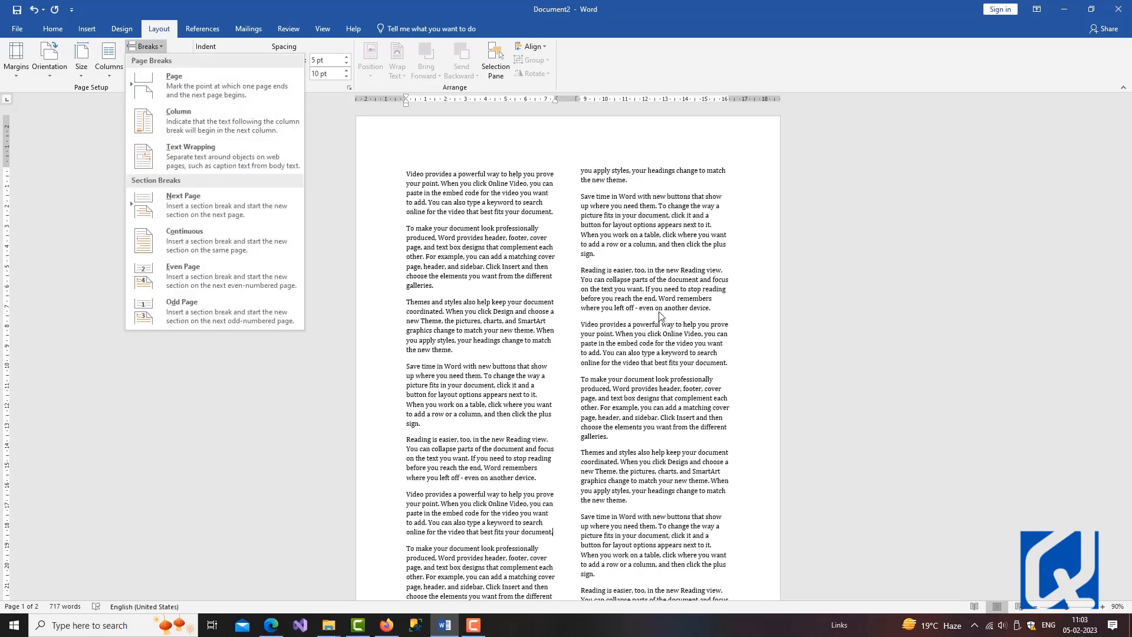
click(610, 255)
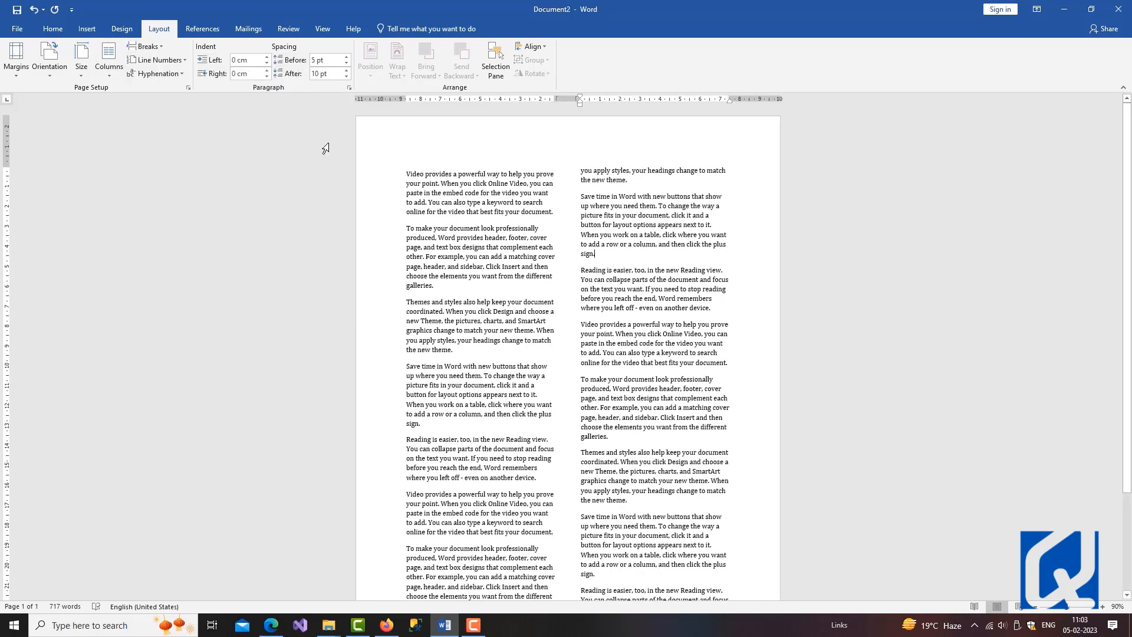
click(160, 46)
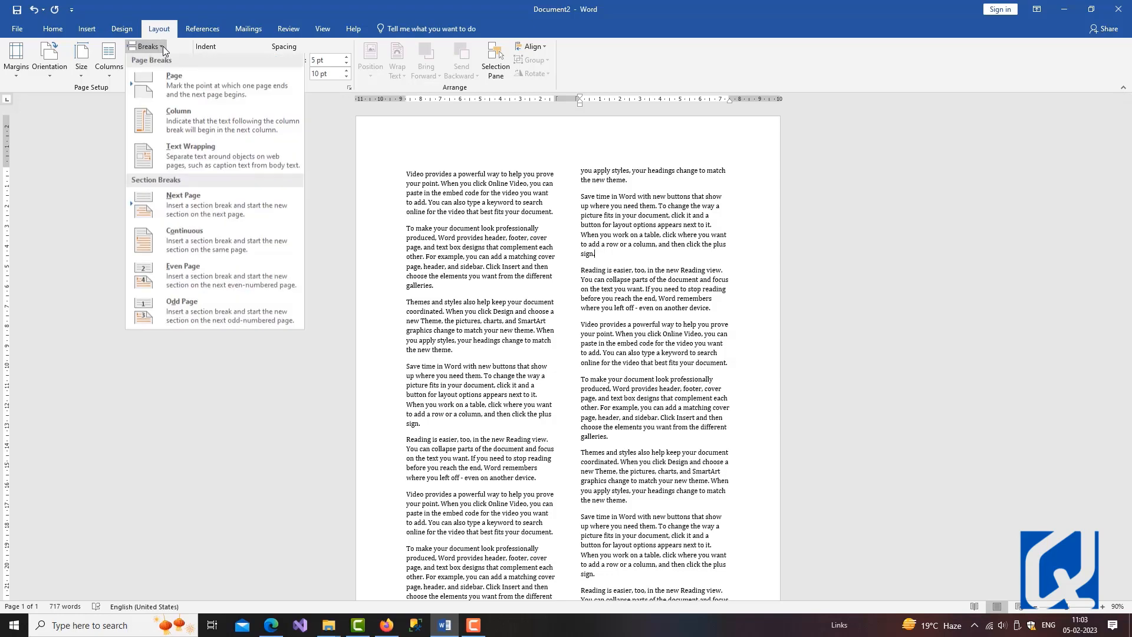
click(222, 133)
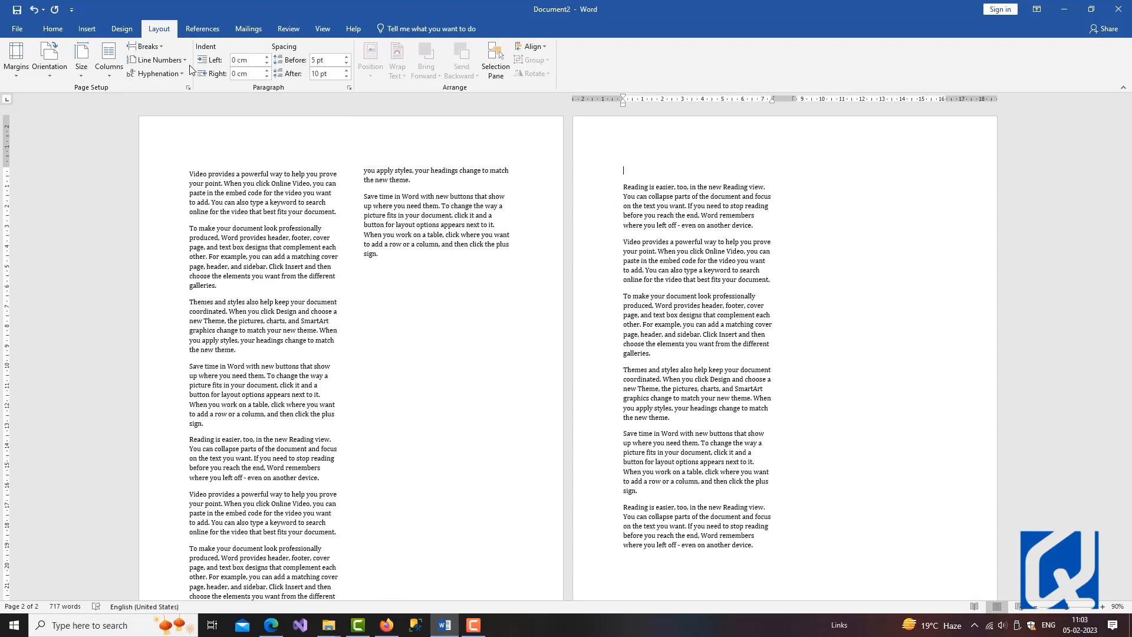
Try a text wrapping break at the start of the second page, and undo both inserted breaks.
click(162, 46)
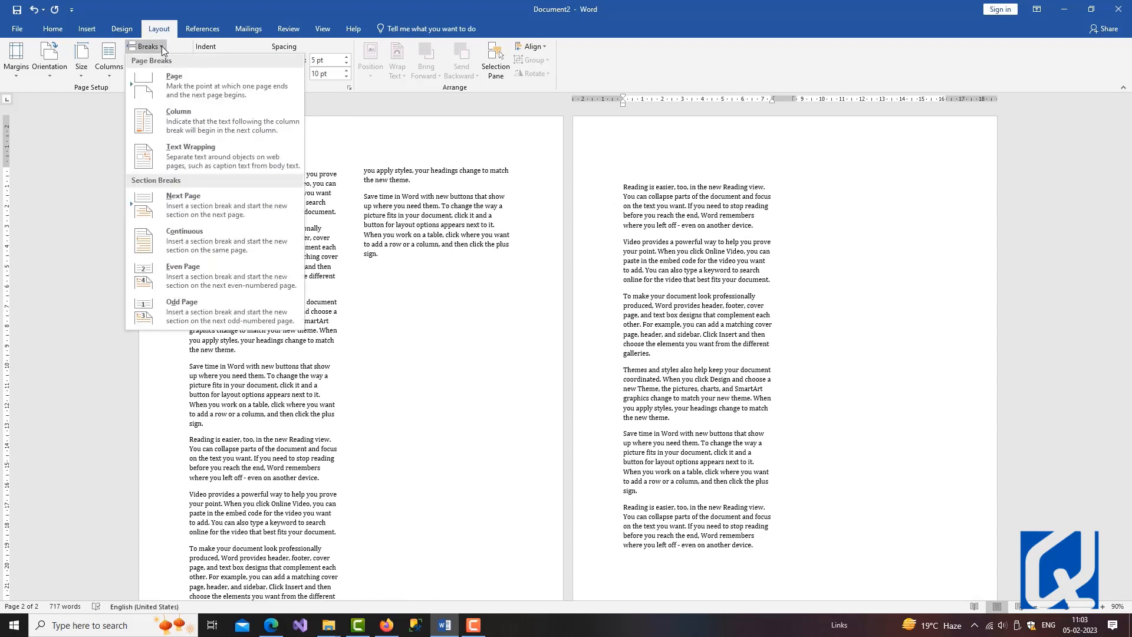
click(199, 150)
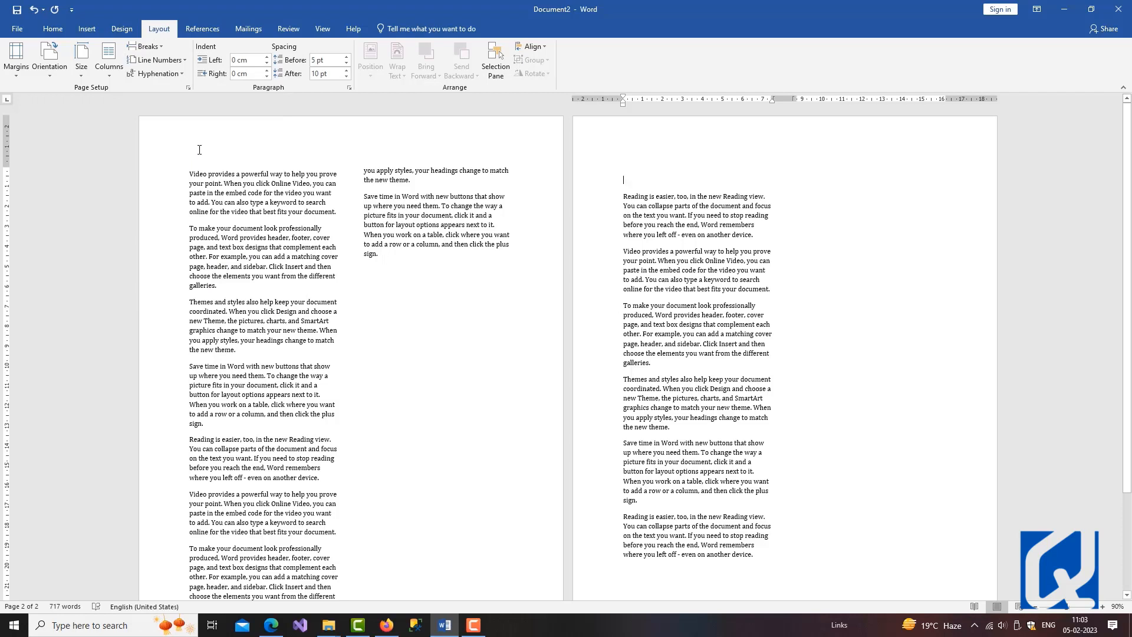
key(ctrl+z)
key(ctrl+z)
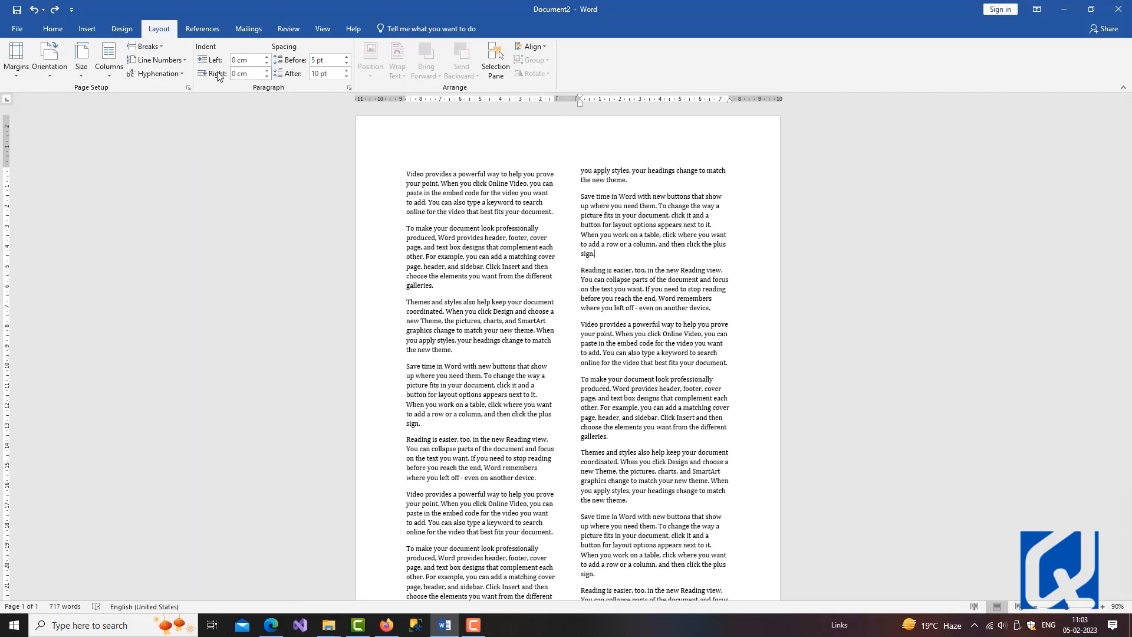
Try a Continuous section break after the first complete paragraph of the second column, and undo it.
click(161, 47)
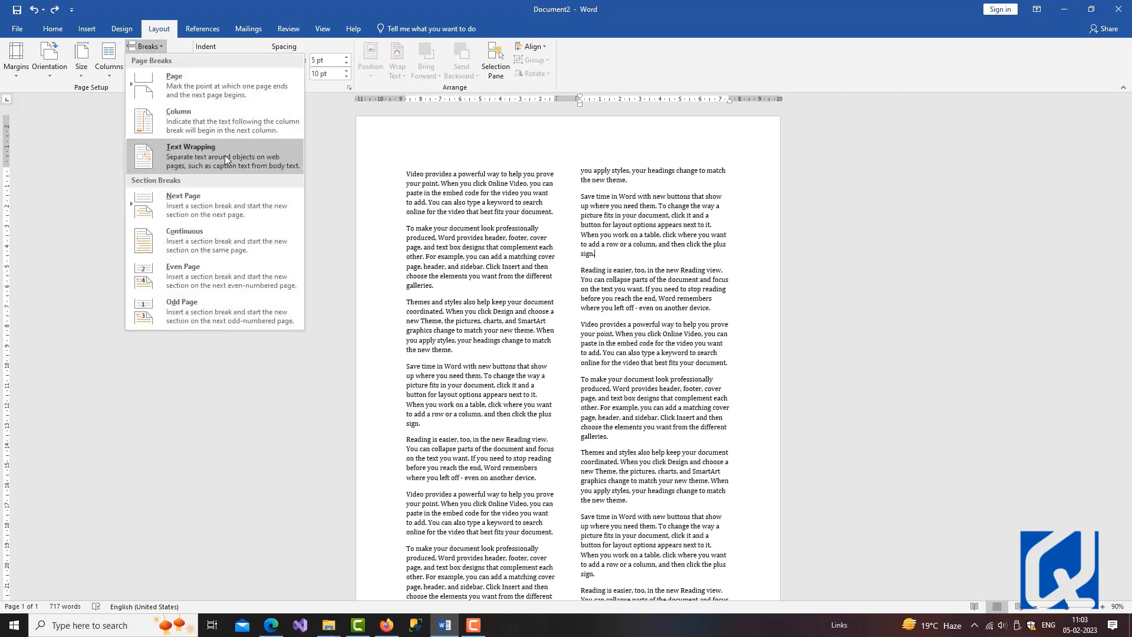
click(221, 232)
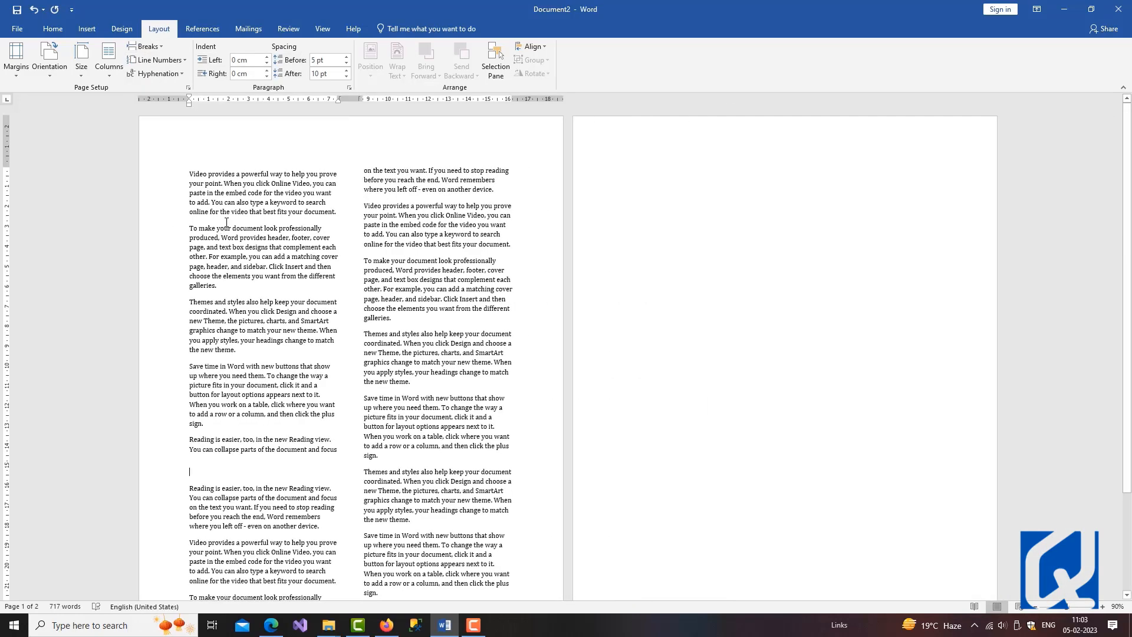
key(ctrl+z)
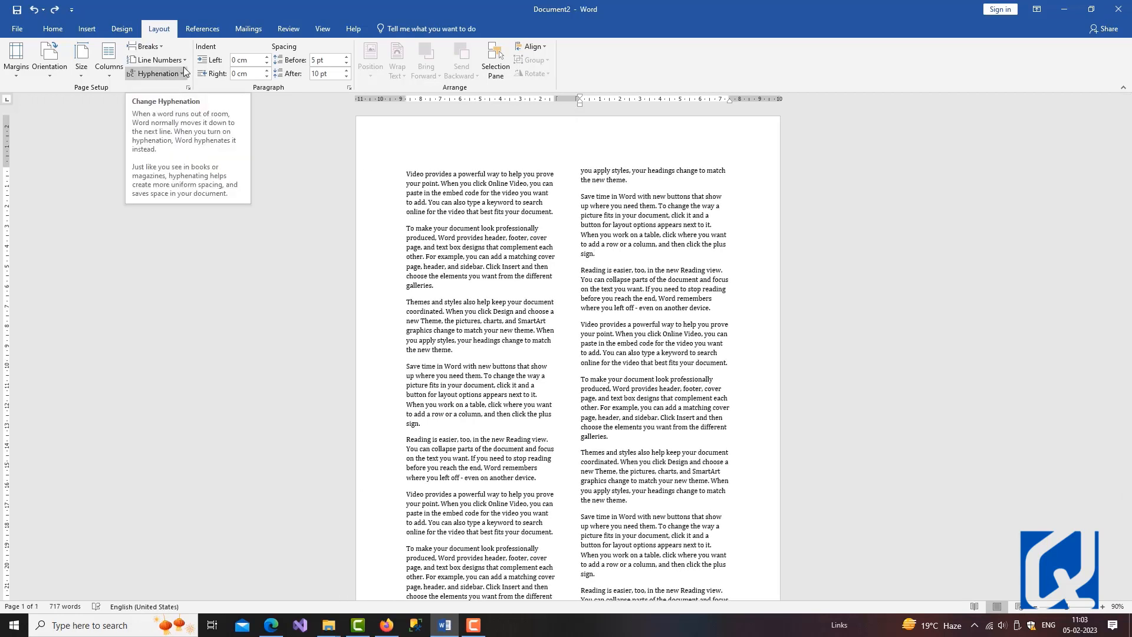
Add continuous line numbers to the document and look through the numbered page.
click(182, 59)
click(183, 89)
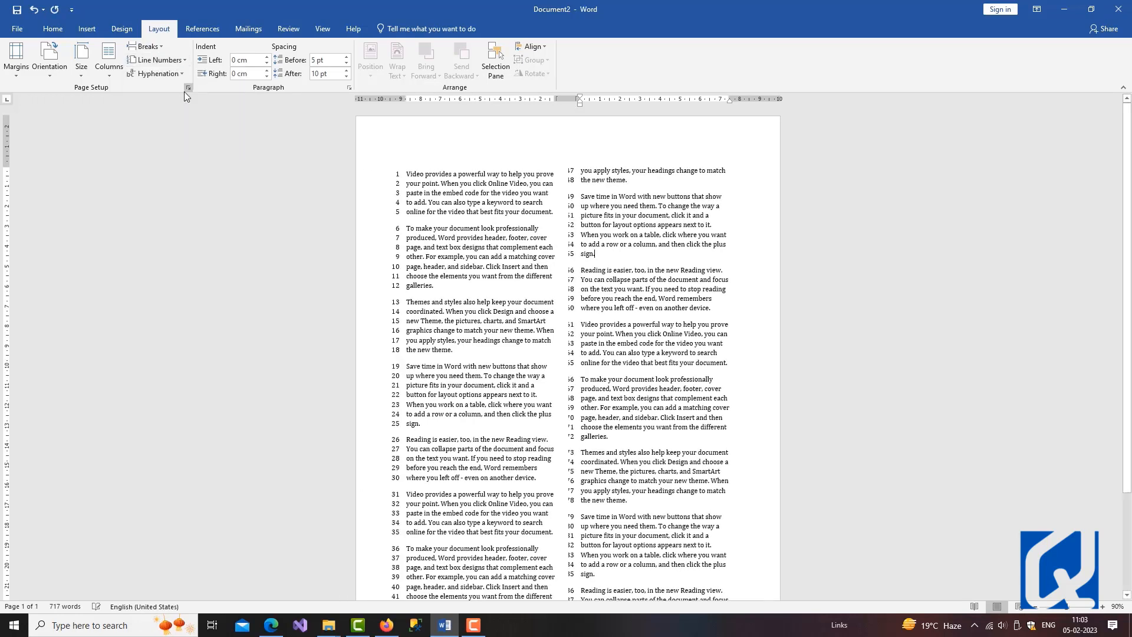
scroll(408, 293, down, 5)
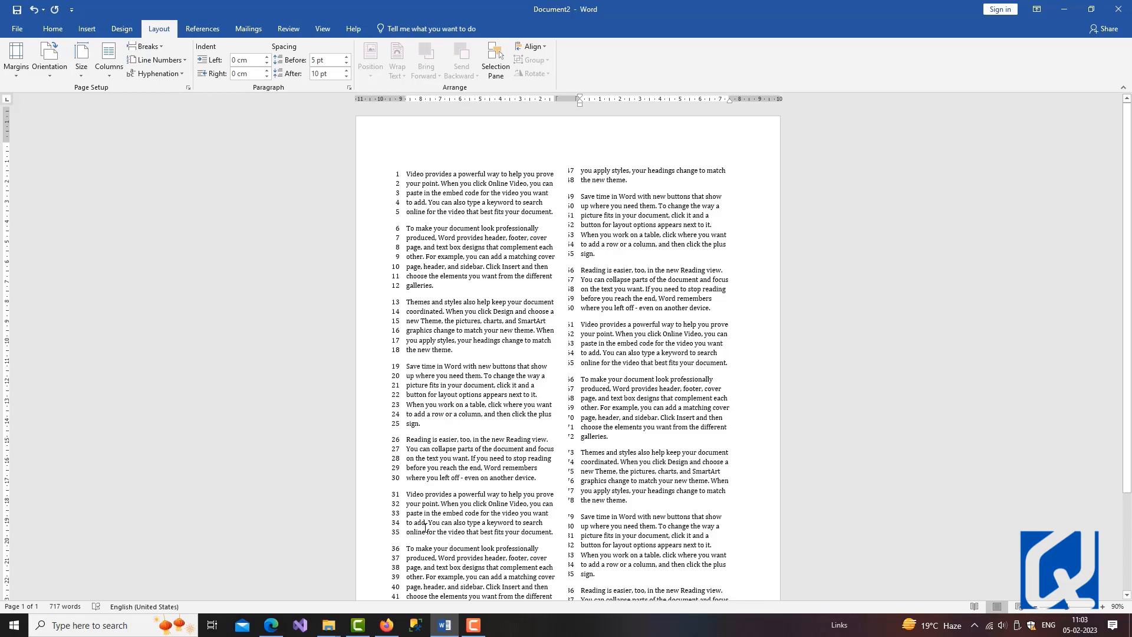
scroll(416, 511, up, 5)
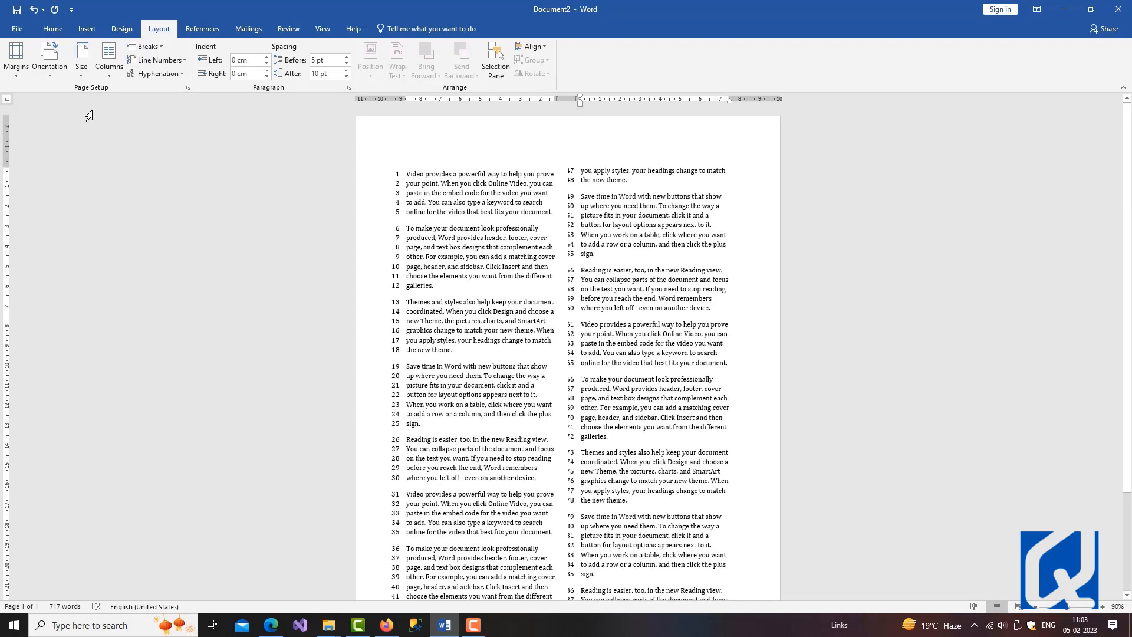
Remove the continuous line numbers and apply line numbering that restarts on each page.
click(158, 60)
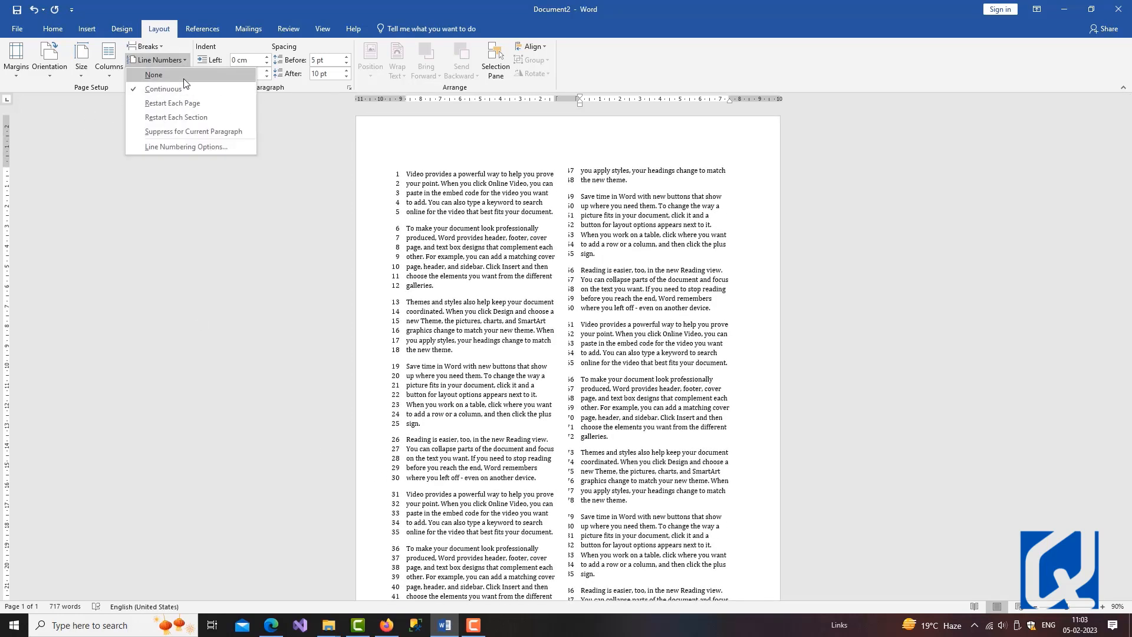
click(184, 75)
click(189, 59)
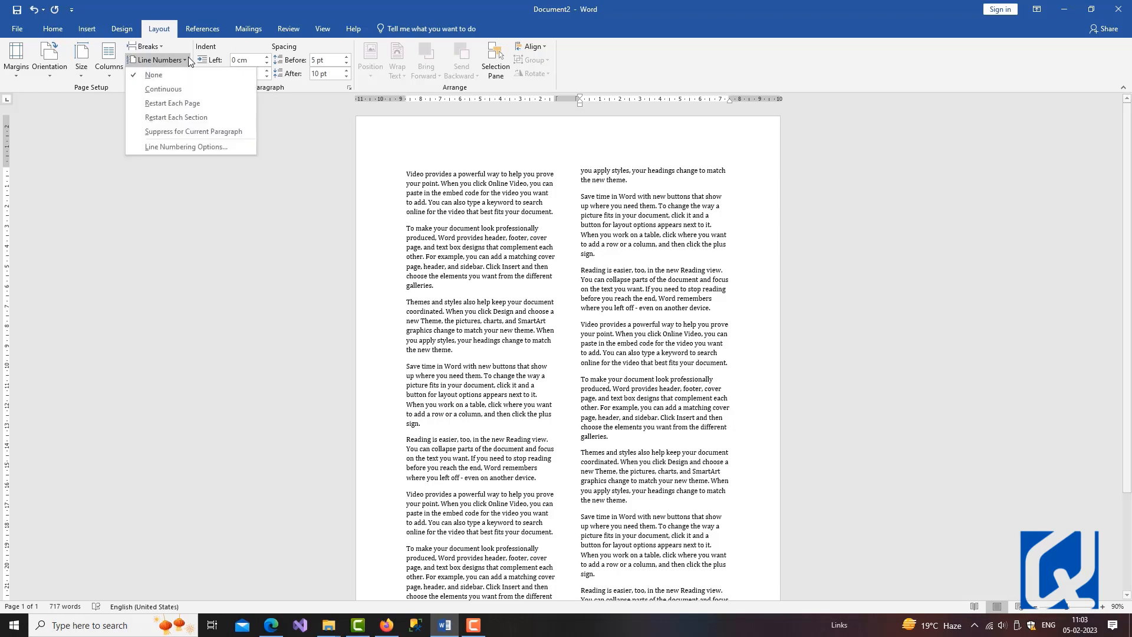
click(196, 104)
scroll(552, 396, down, 4)
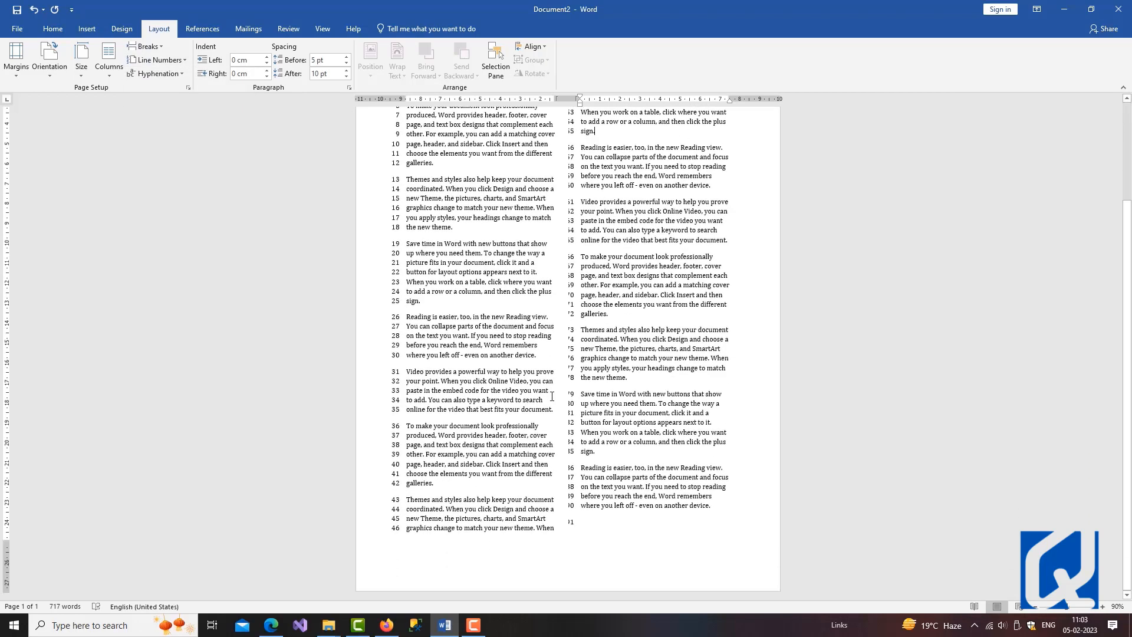
scroll(552, 396, up, 4)
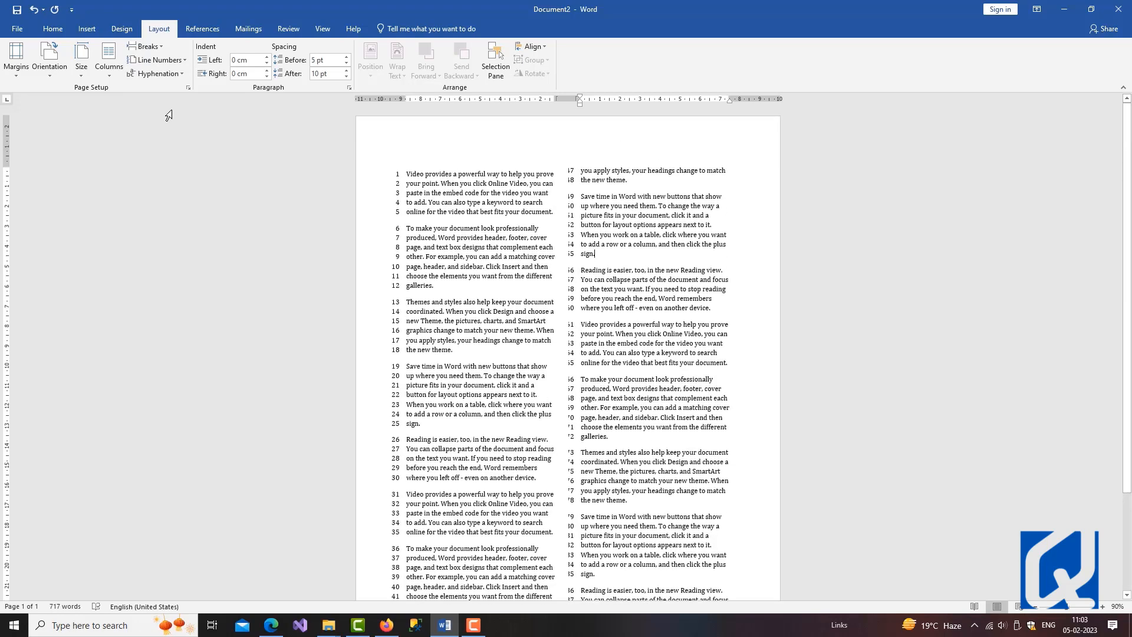
Set the text back to one column and check the line numbering on both pages.
click(120, 73)
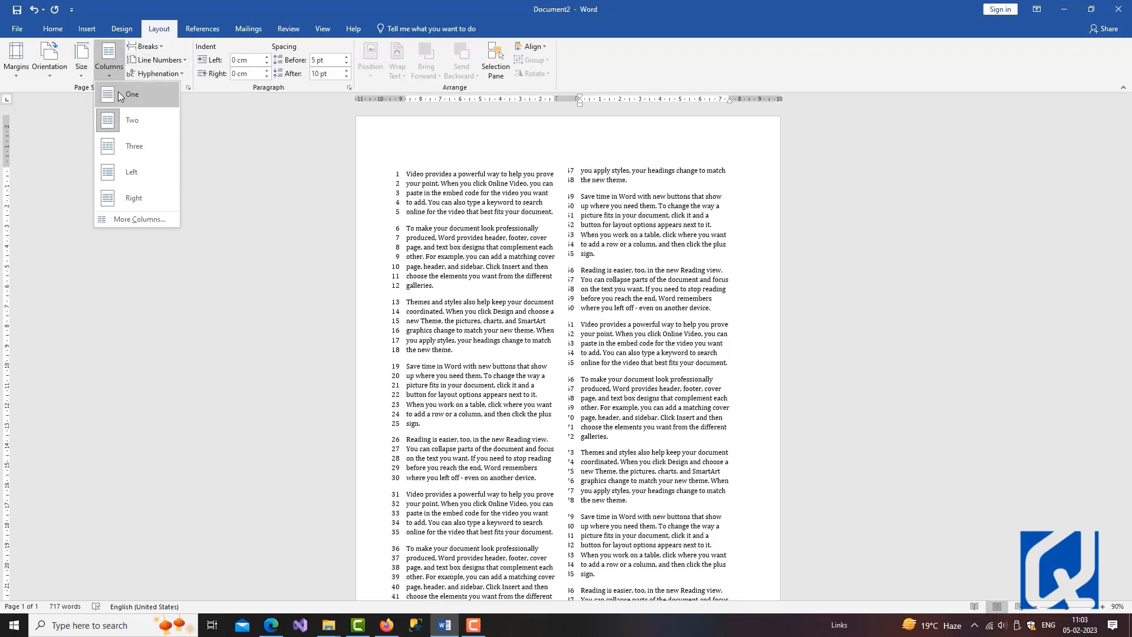
click(119, 96)
scroll(238, 560, down, 3)
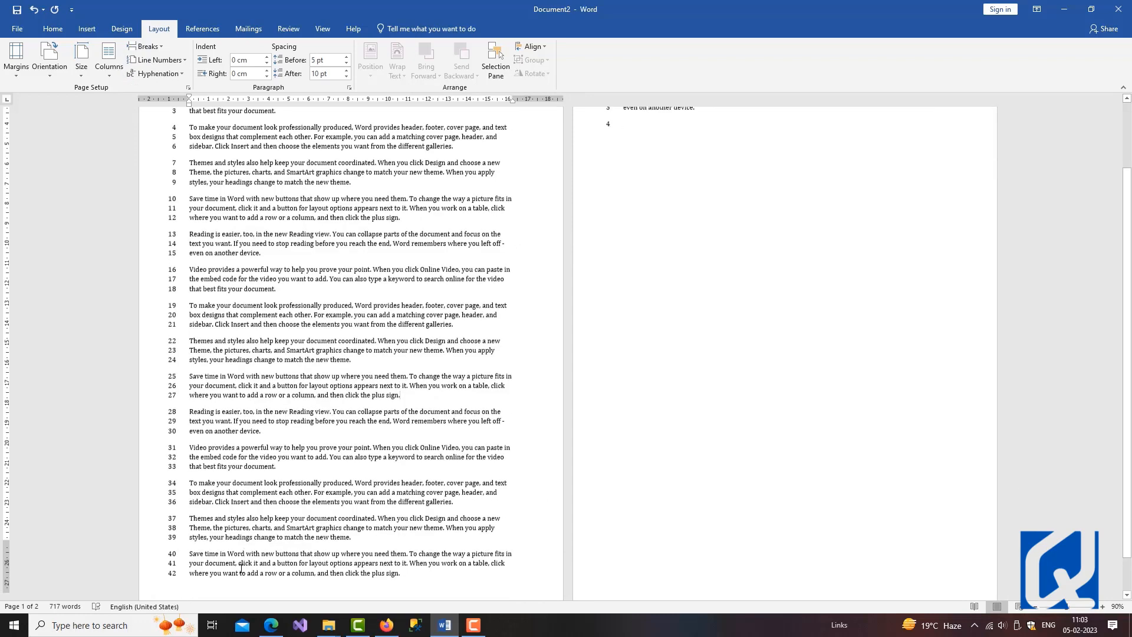
scroll(614, 301, up, 3)
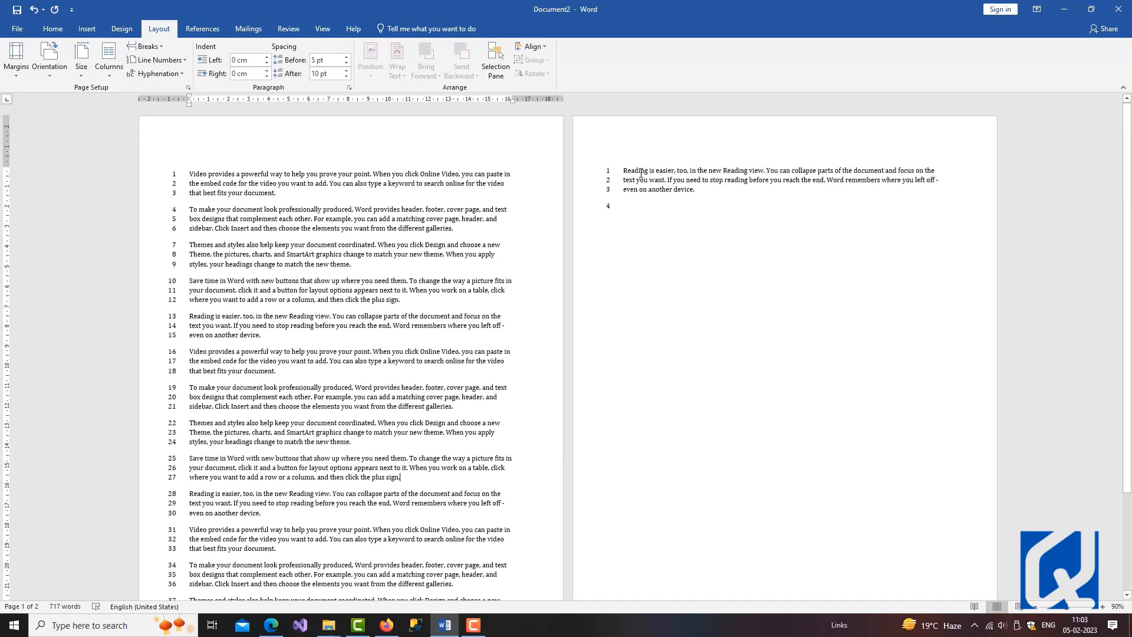
Suppress line numbering for the paragraph containing the cursor, and remove line numbers from the document.
click(184, 61)
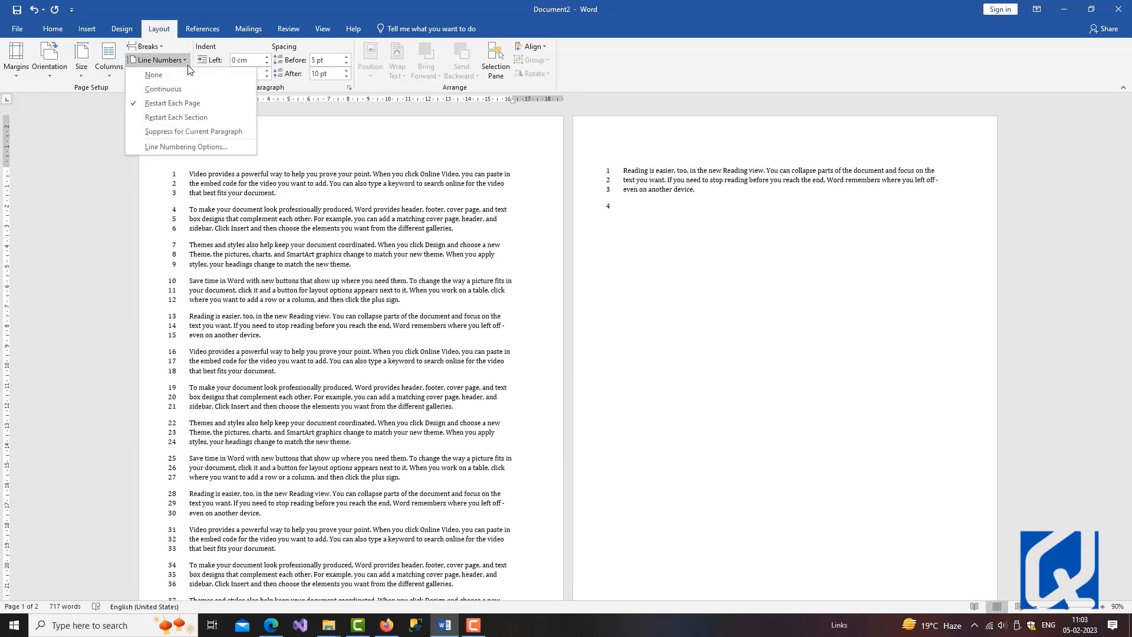
click(203, 136)
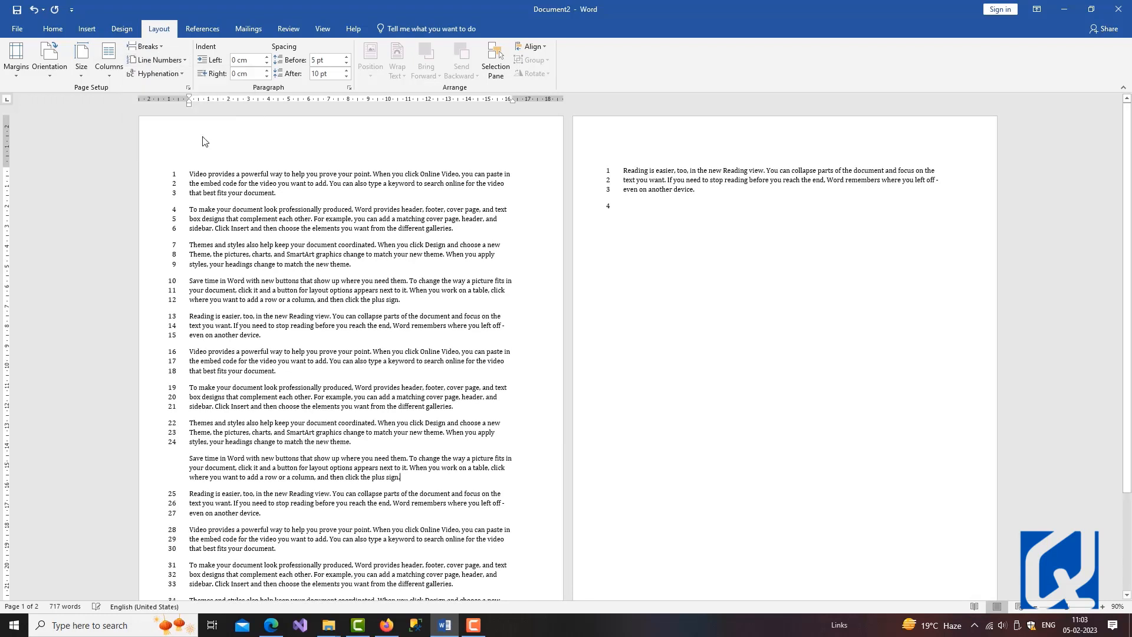
click(176, 75)
click(178, 60)
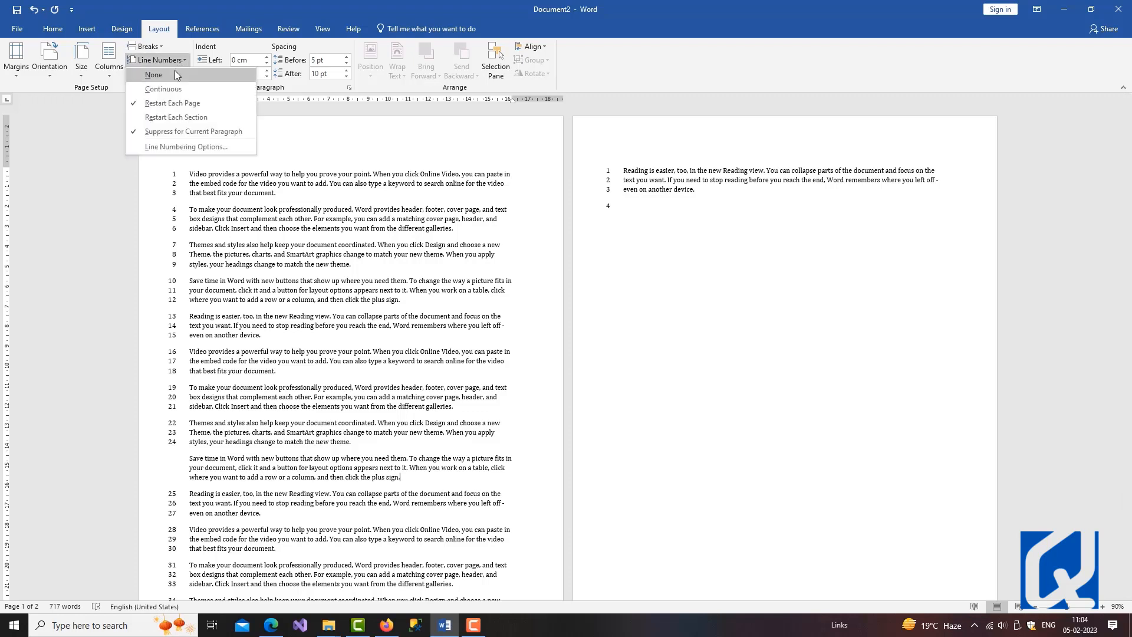
click(175, 72)
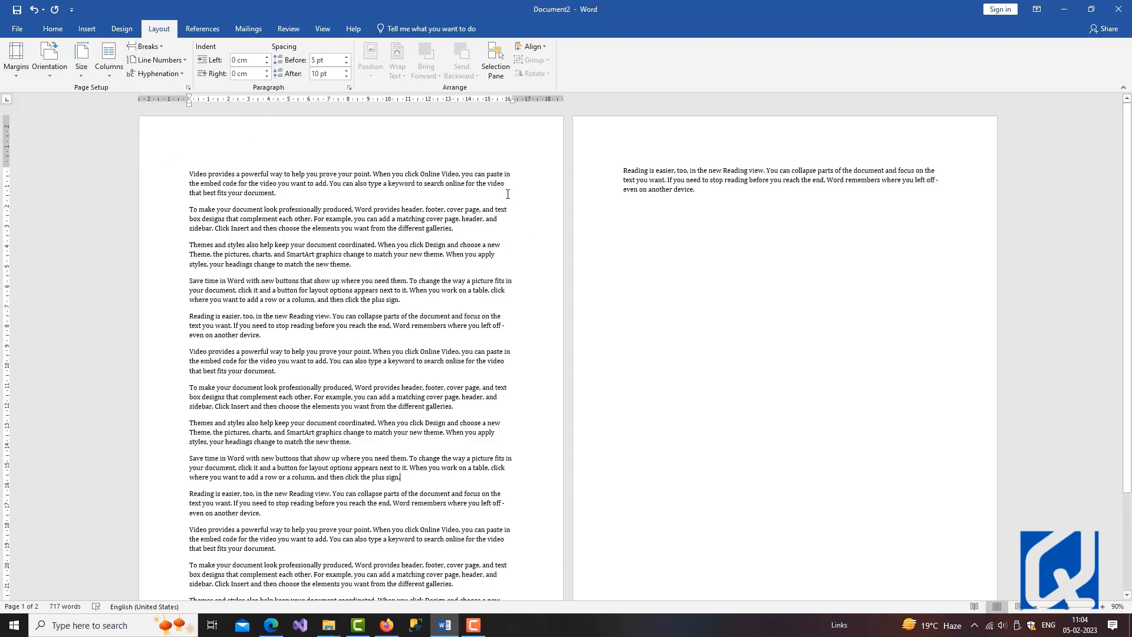
Try automatic hyphenation on the entire document text, switching it off and on again with all text selected.
click(179, 76)
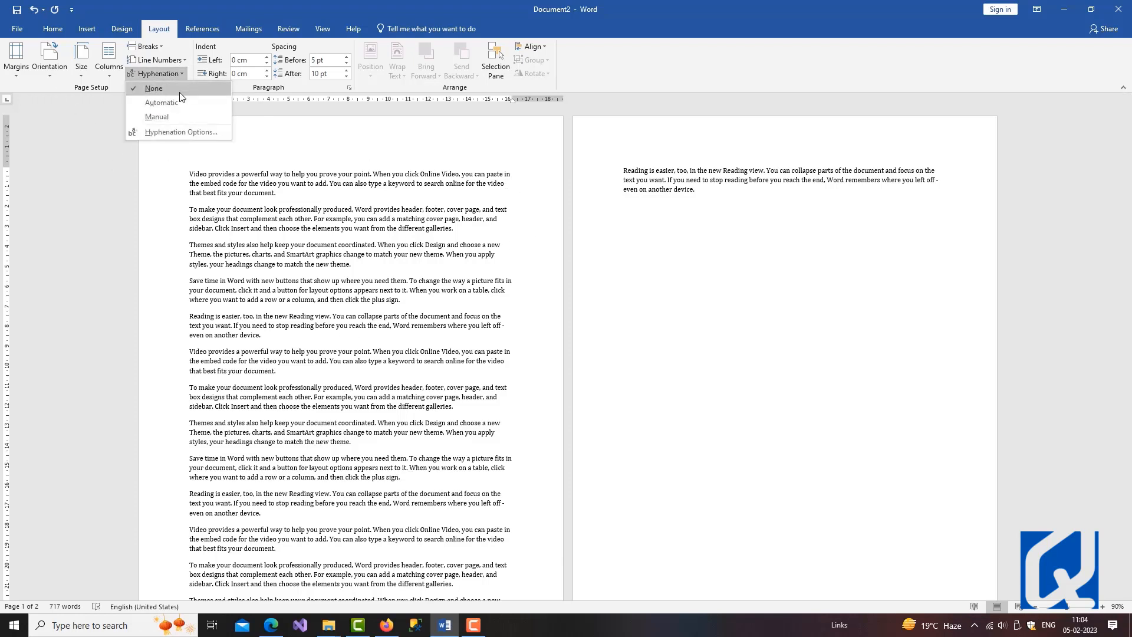
click(175, 101)
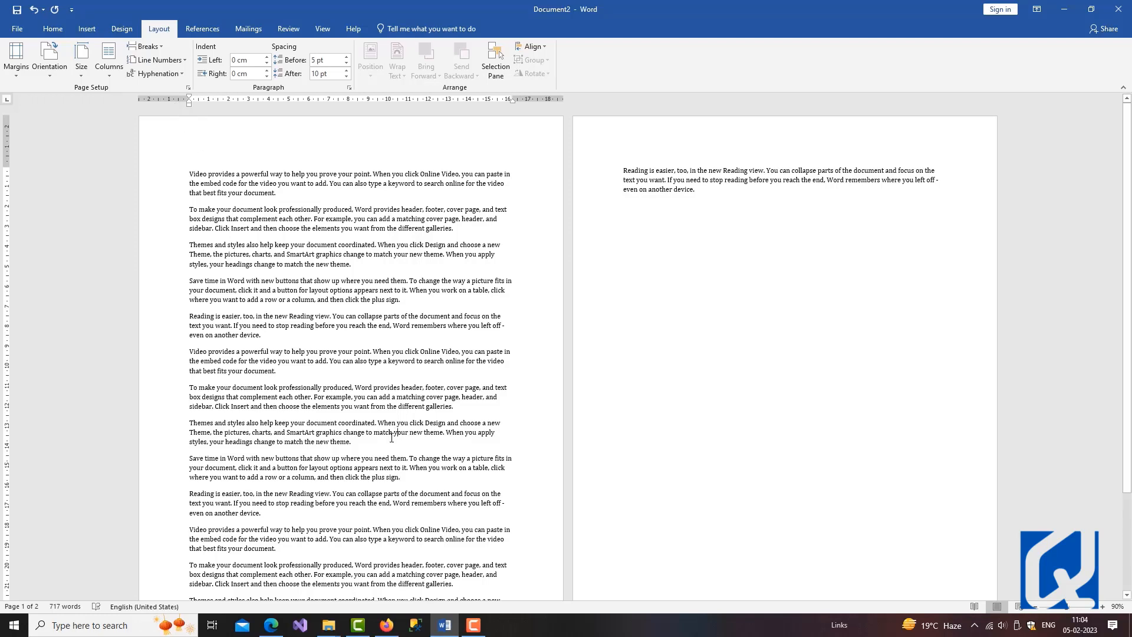
key(ctrl+a)
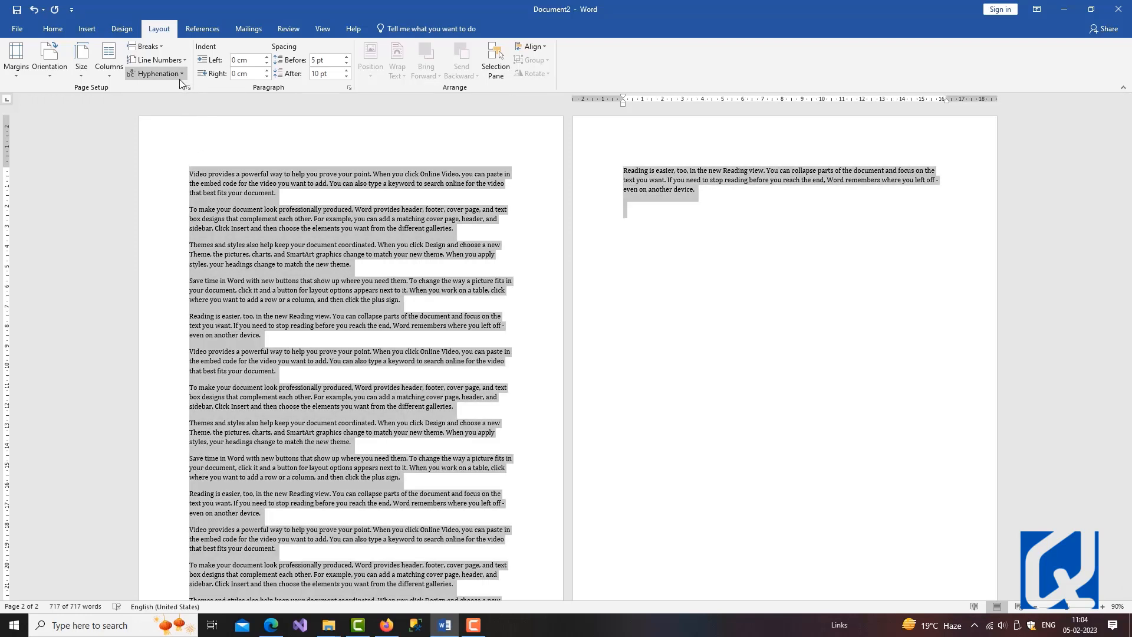
click(176, 75)
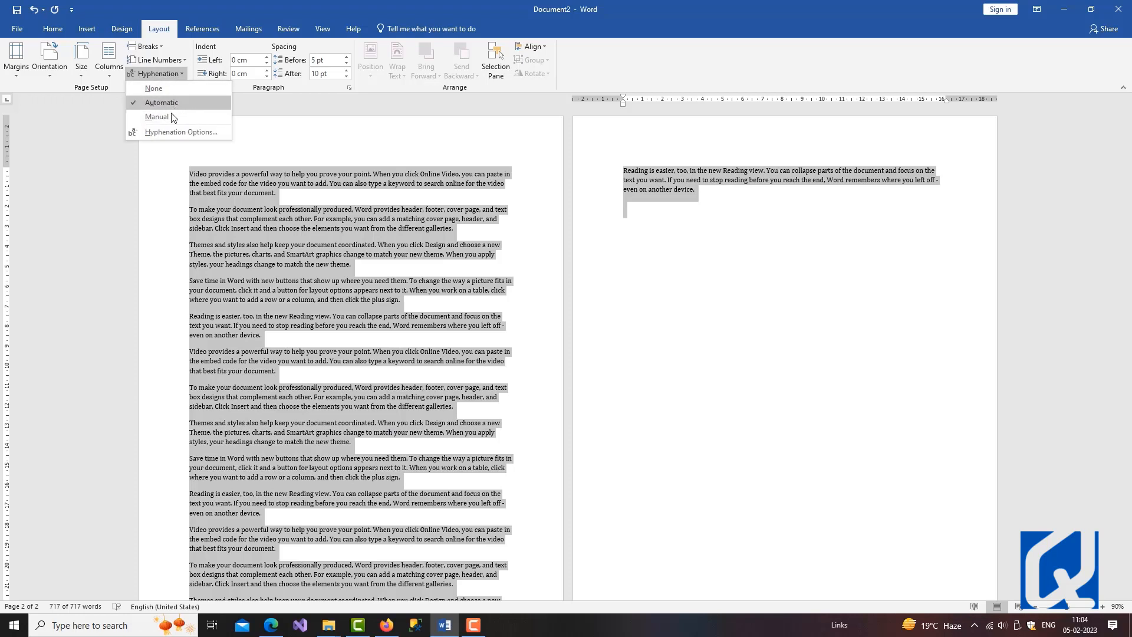
click(156, 89)
click(171, 73)
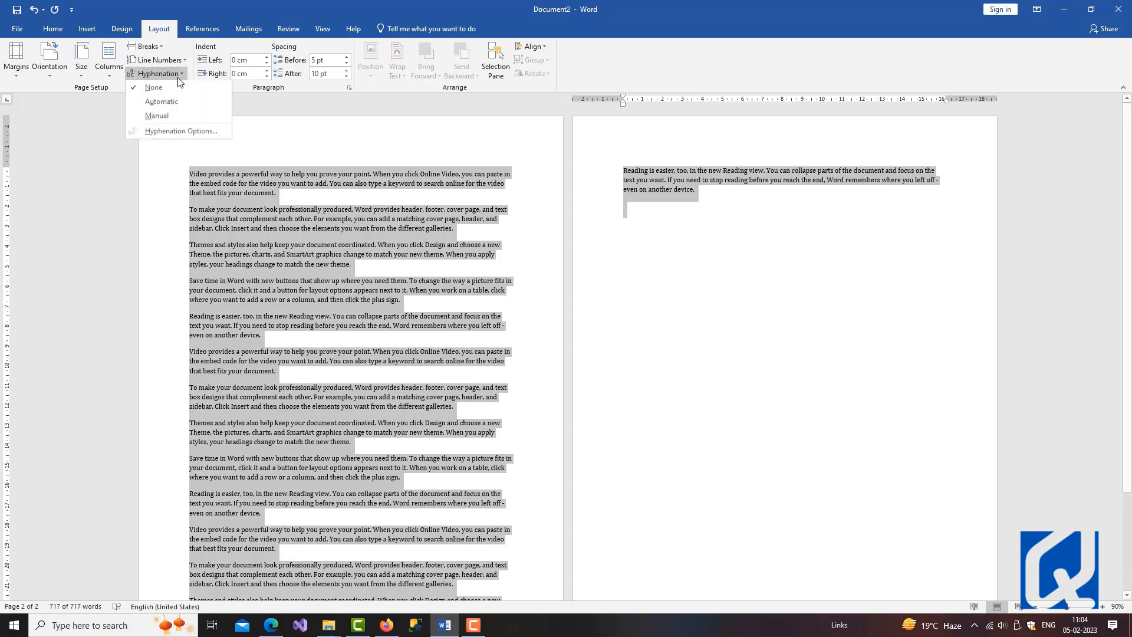
click(172, 102)
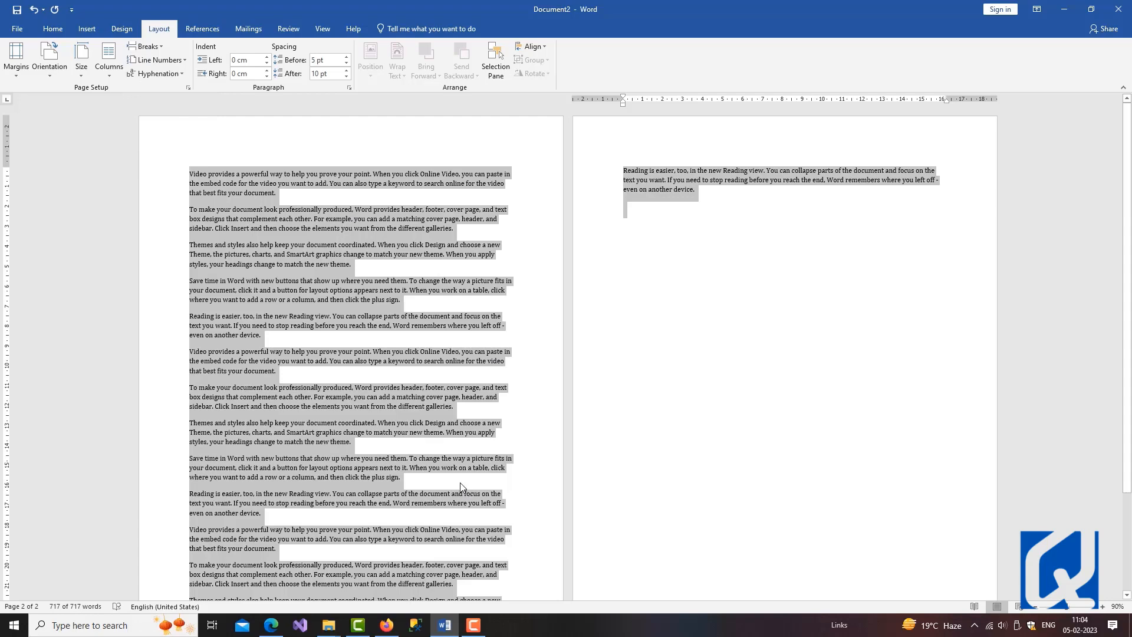
Examine the line endings on both pages for the effect of automatic hyphenation.
scroll(461, 488, up, 6)
scroll(463, 487, down, 8)
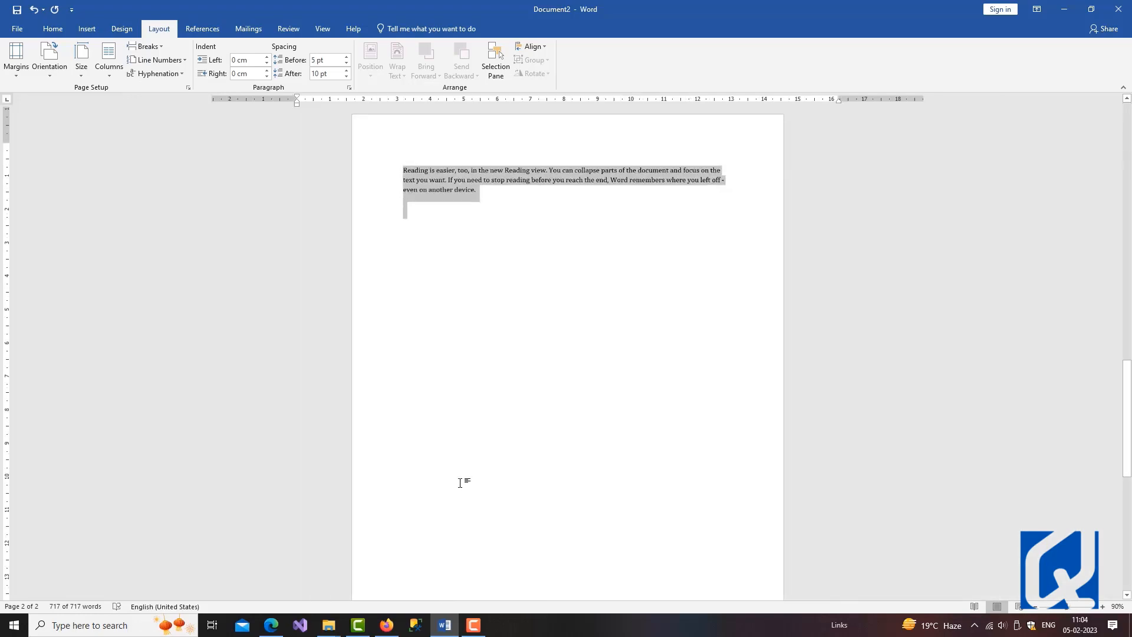
scroll(462, 480, up, 5)
click(770, 174)
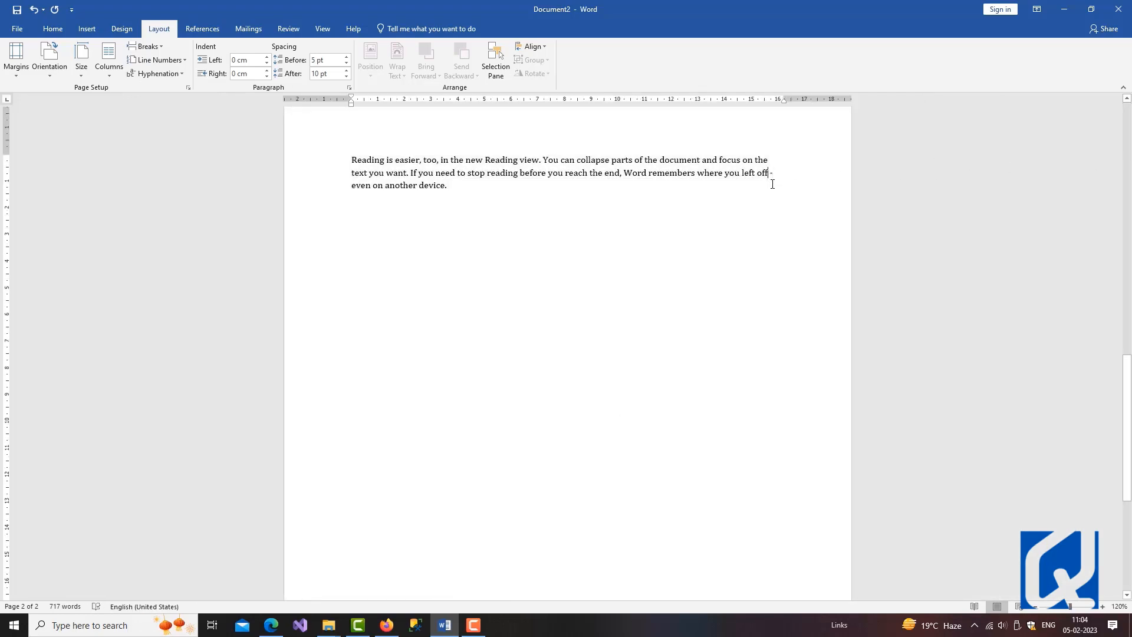
scroll(332, 373, down, 5)
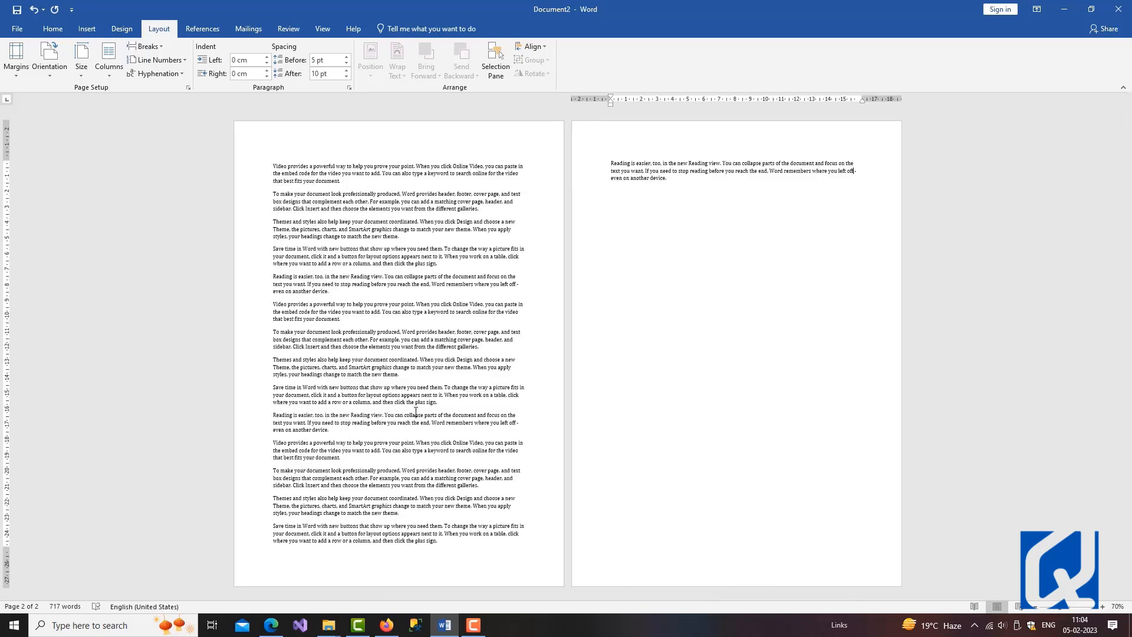
scroll(526, 530, up, 5)
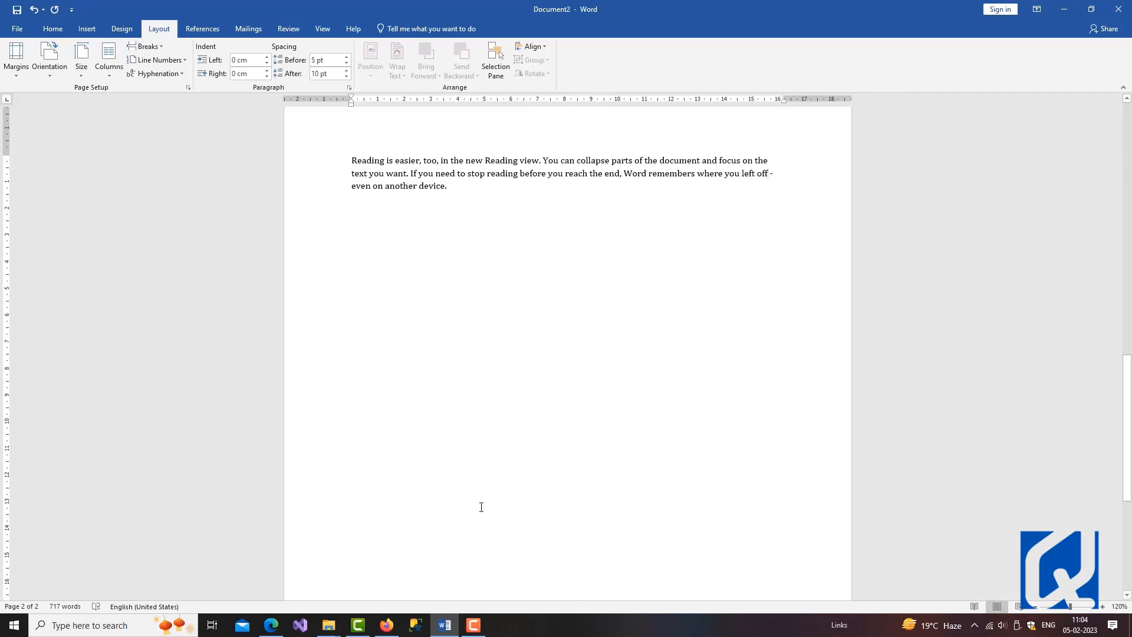
scroll(480, 498, up, 10)
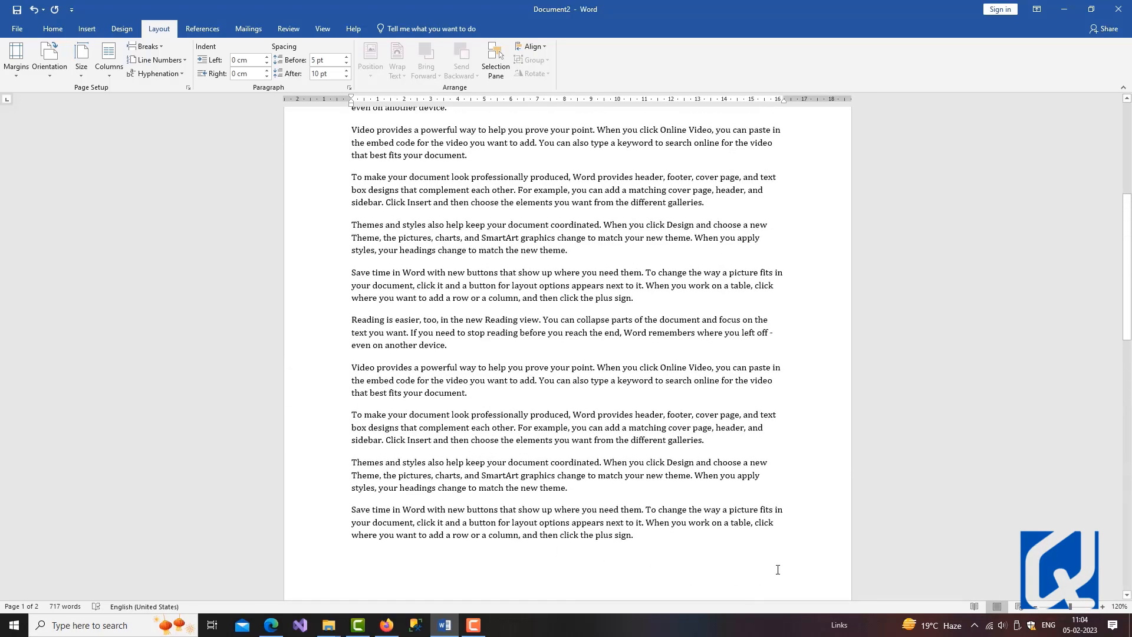
scroll(779, 365, up, 8)
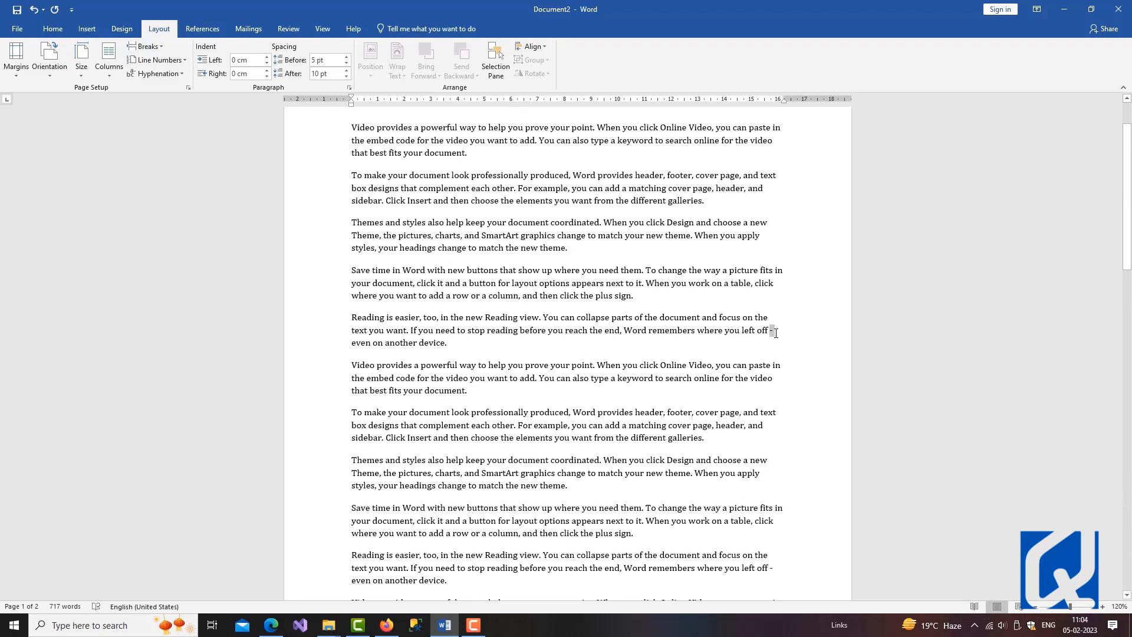
Set the document's hyphenation back to None and return to the beginning of the text.
click(183, 72)
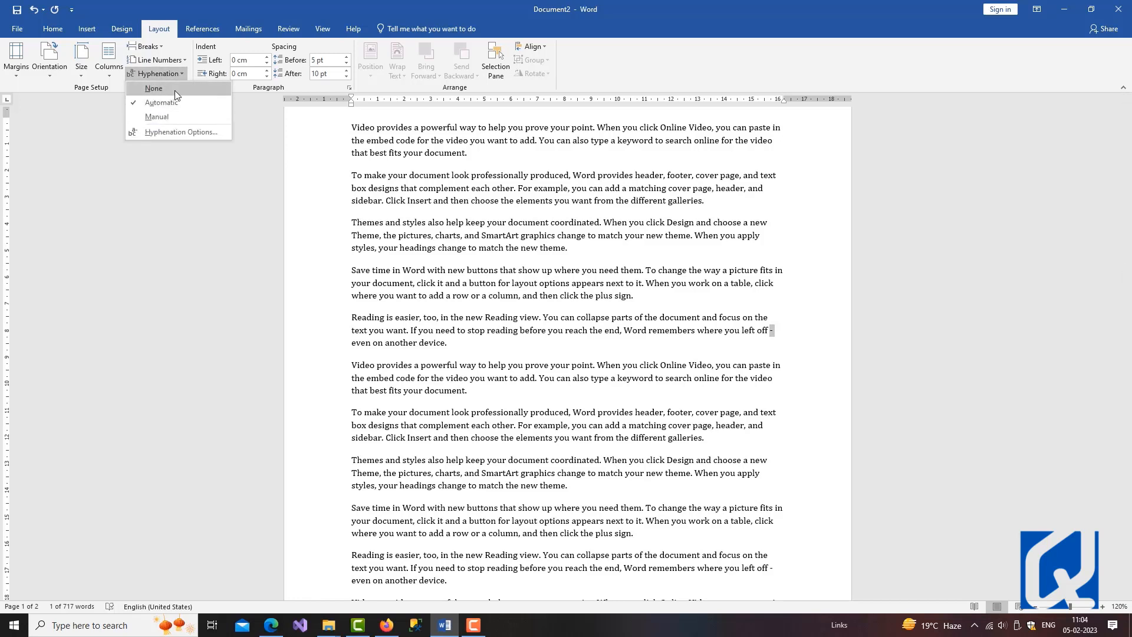
click(175, 91)
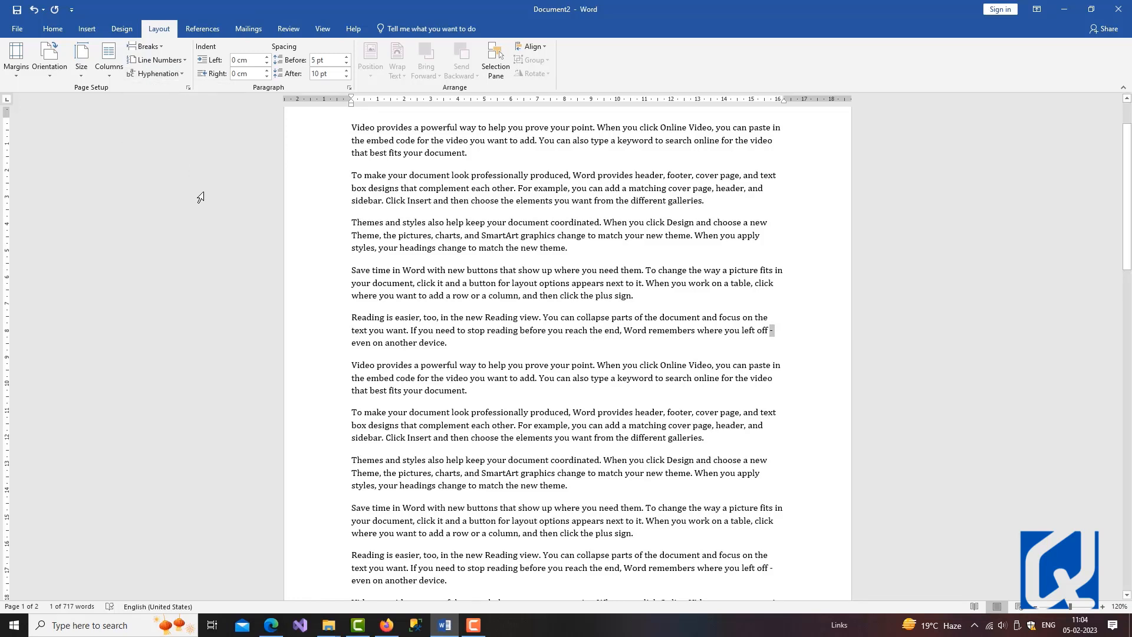
click(551, 307)
scroll(551, 306, up, 2)
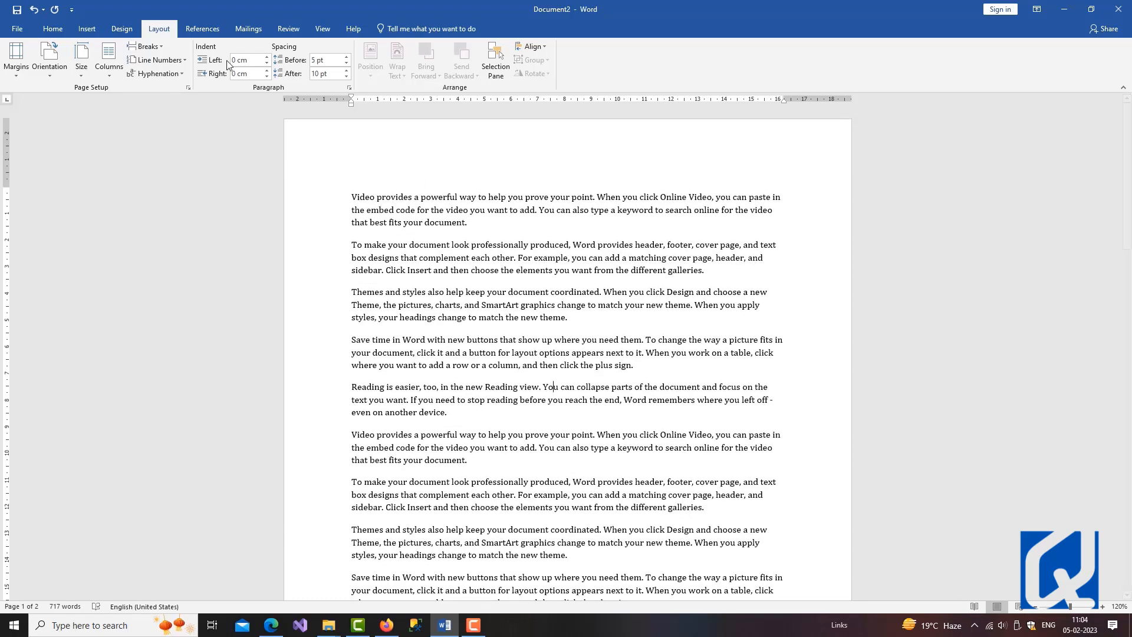
Try increasing the first paragraph's indent by two levels, and reduce it back to the margin.
click(52, 29)
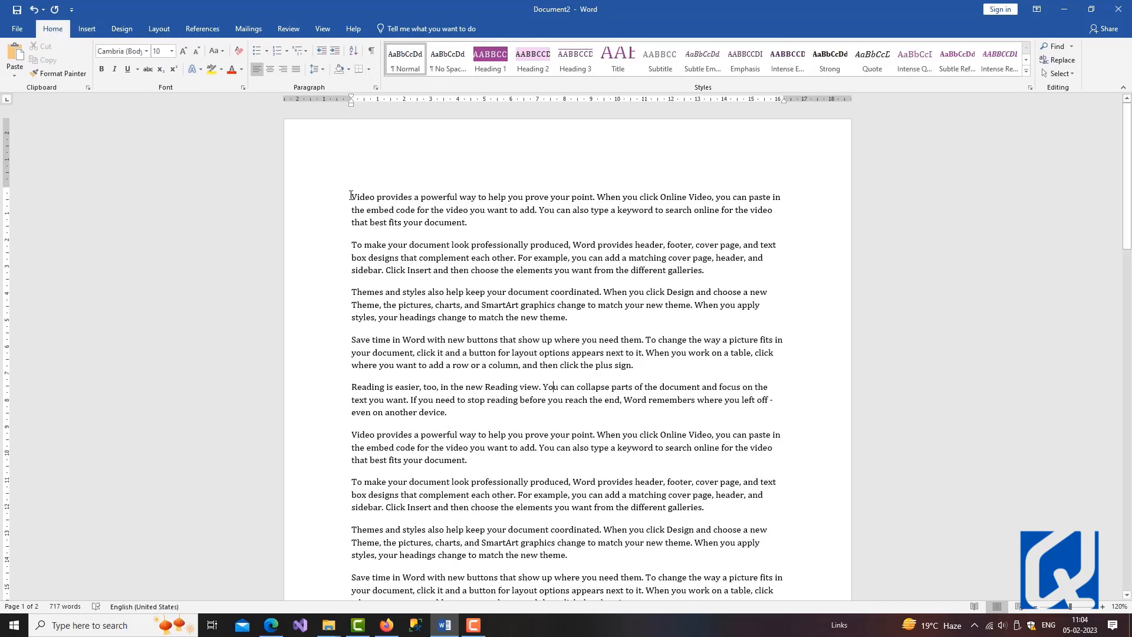
click(333, 52)
click(334, 52)
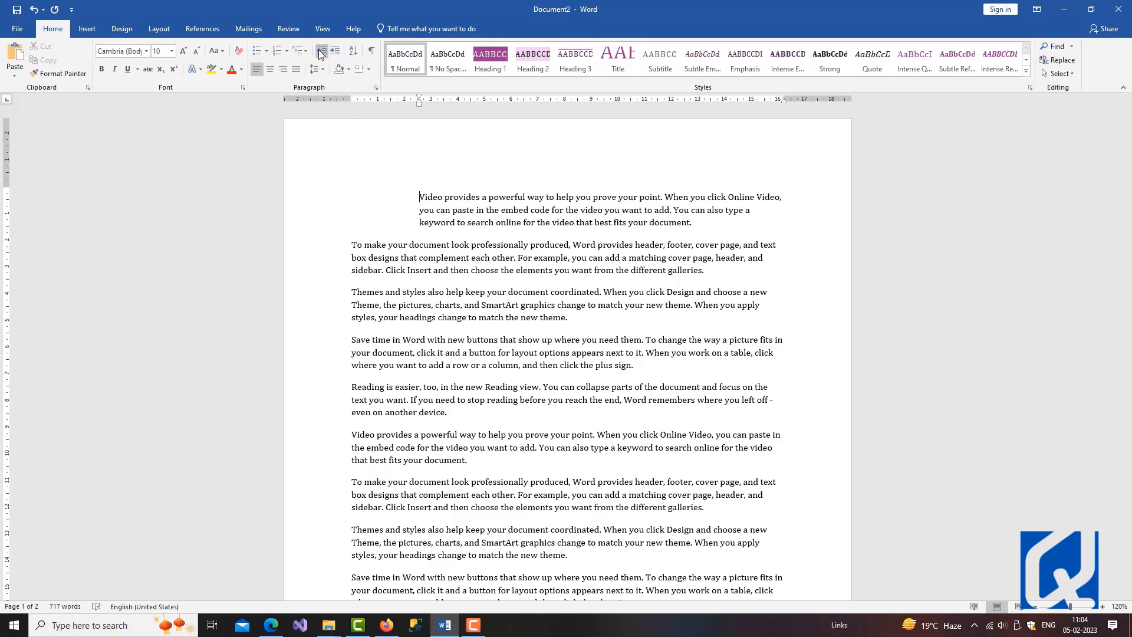
click(321, 51)
click(321, 51)
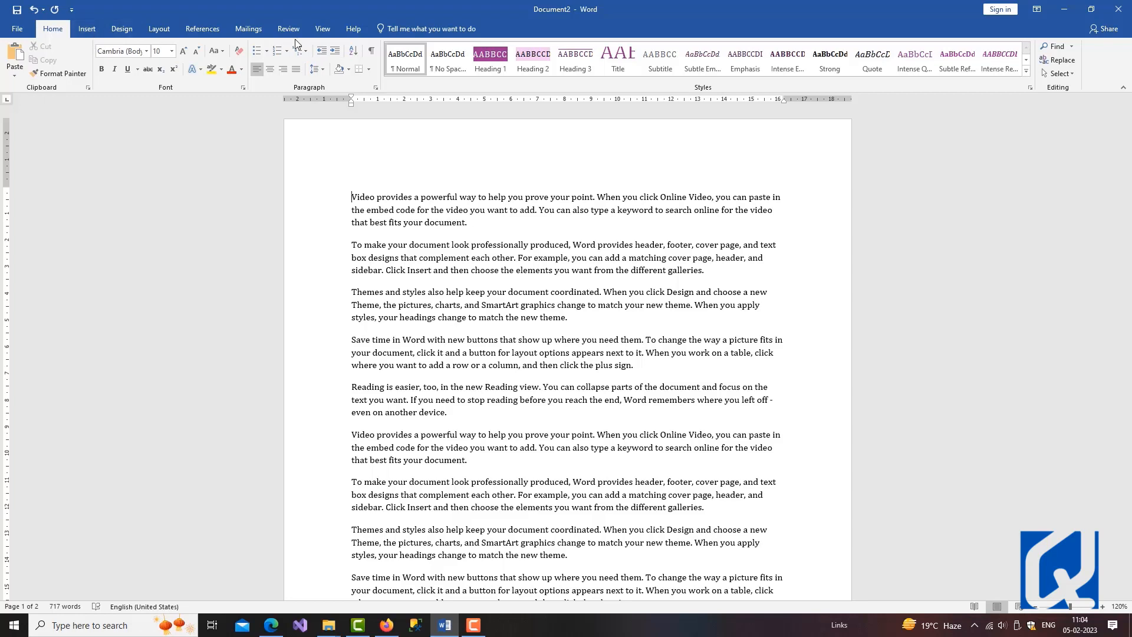
Set the first paragraph's left indent to 0.6 cm and its right indent to 0.4 cm.
click(158, 28)
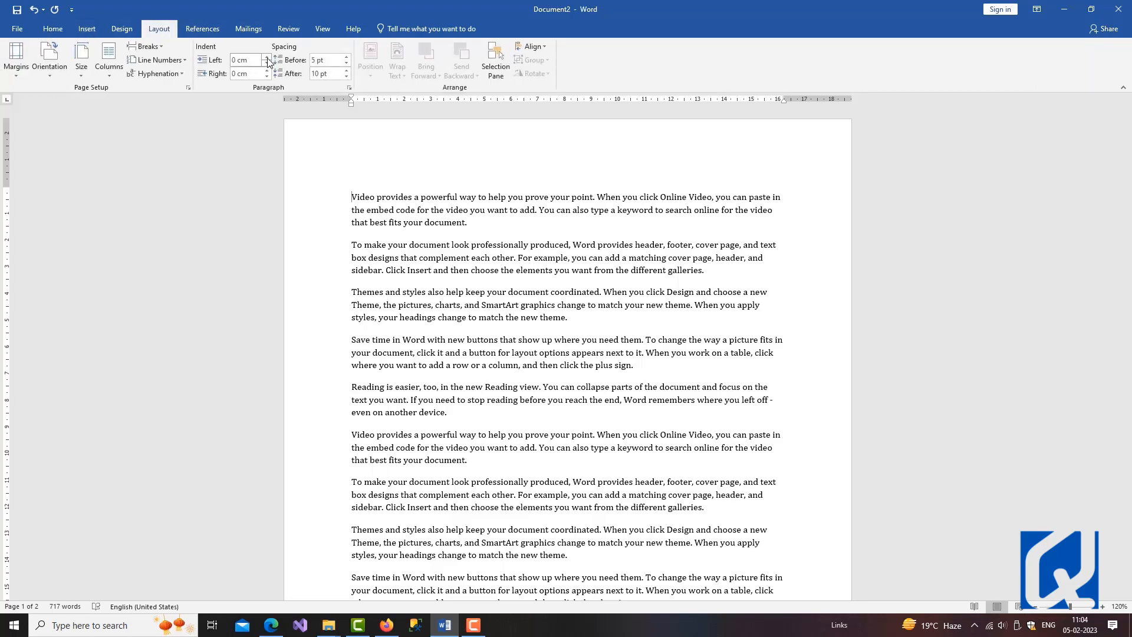
click(268, 57)
click(268, 57)
click(267, 57)
click(267, 58)
click(267, 57)
click(267, 57)
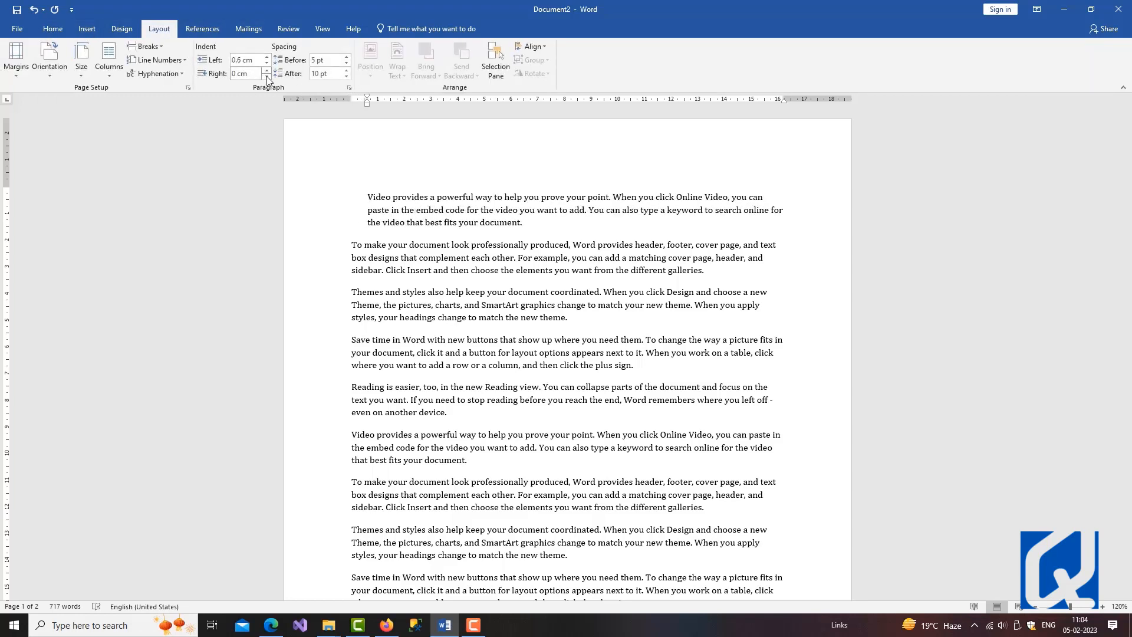
click(267, 70)
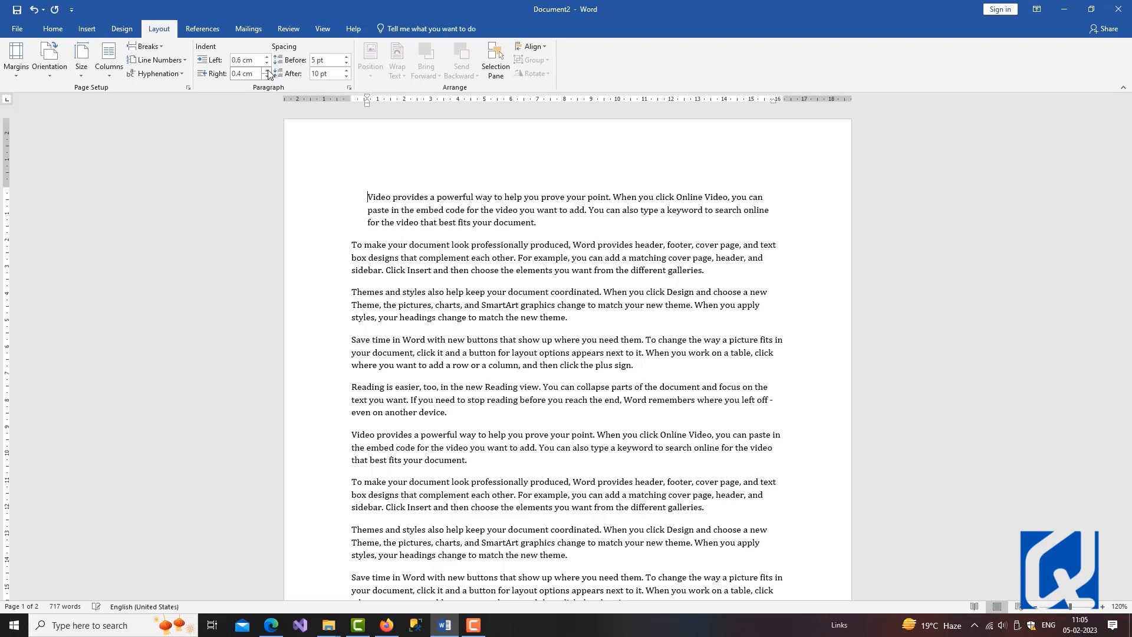
Raise the first paragraph's spacing before to 18 pt, and lower it to Auto.
click(346, 57)
click(347, 57)
click(347, 57)
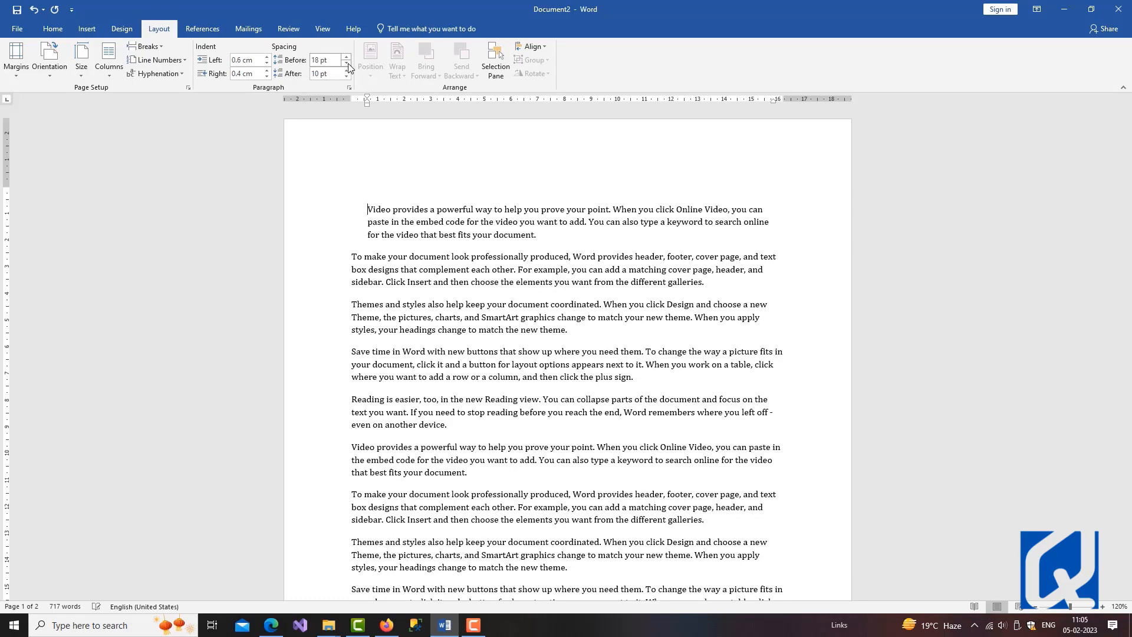
click(347, 63)
click(346, 63)
click(347, 63)
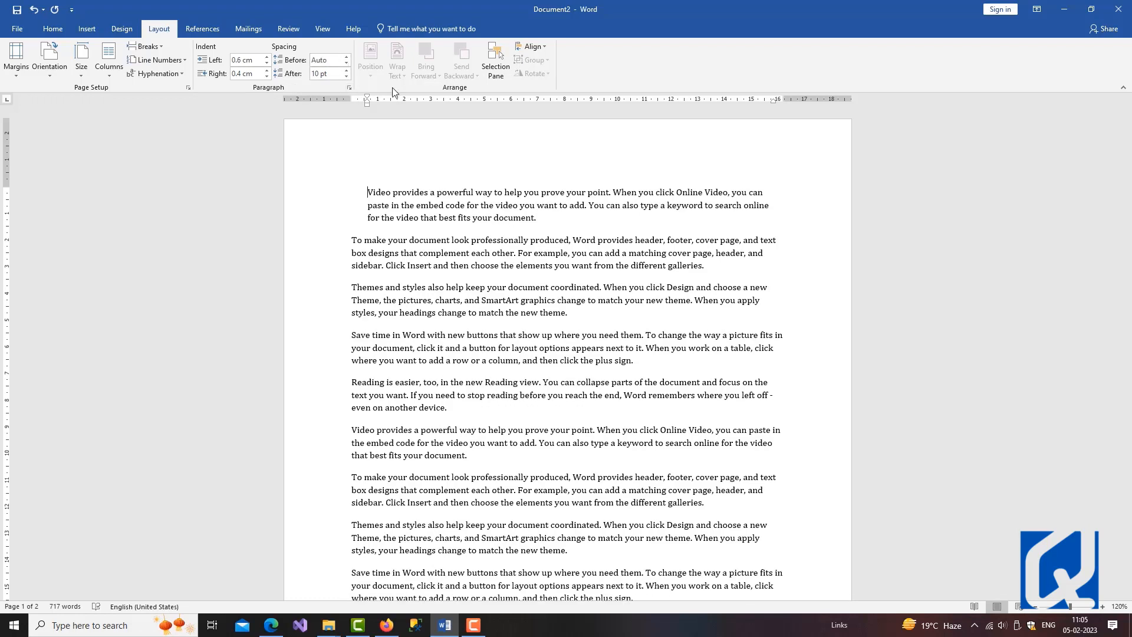
Insert a cloud shape about 4.88 cm high and 6.32 cm wide over the beginning of the first three paragraphs.
click(388, 252)
click(379, 215)
click(87, 28)
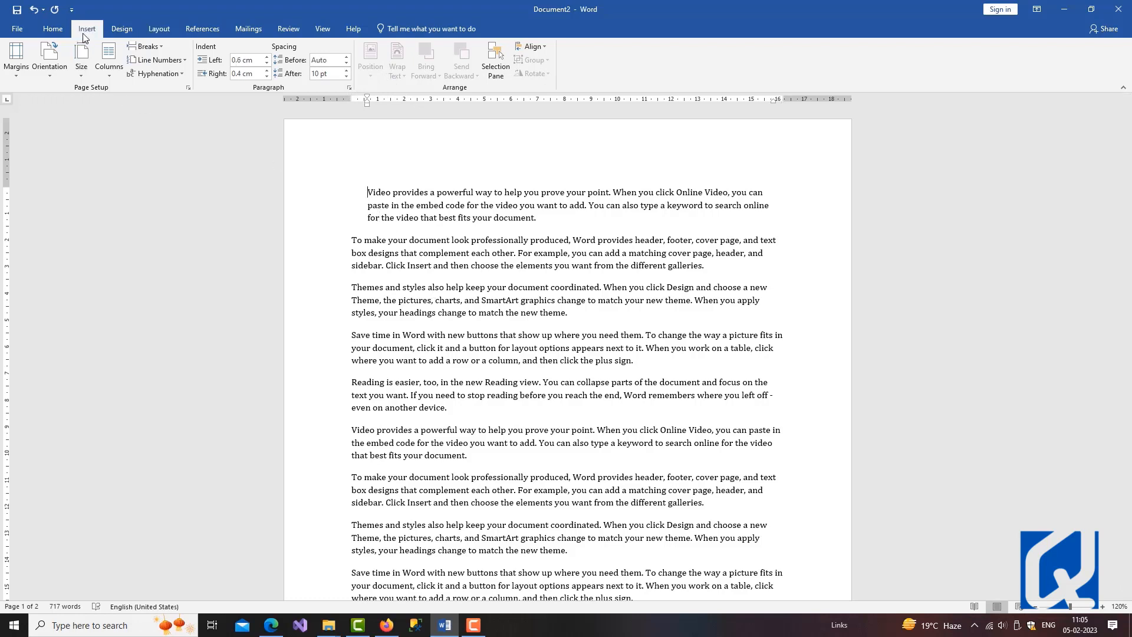
click(180, 67)
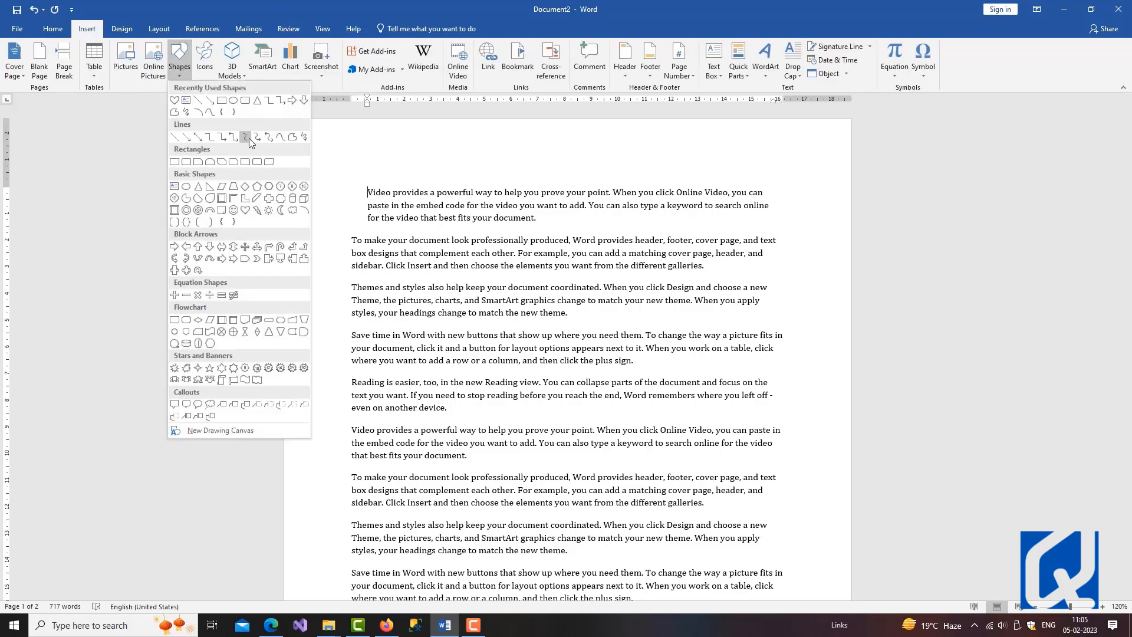
click(294, 209)
drag(351, 176, 519, 306)
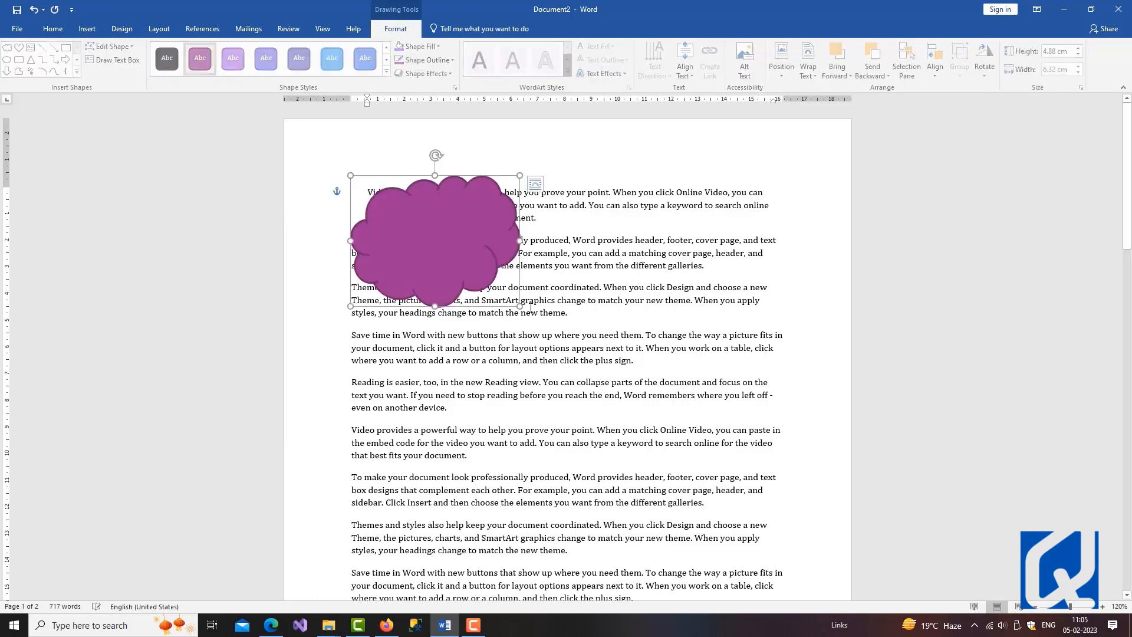
Apply Tight text wrapping to the cloud shape and deselect it.
click(811, 65)
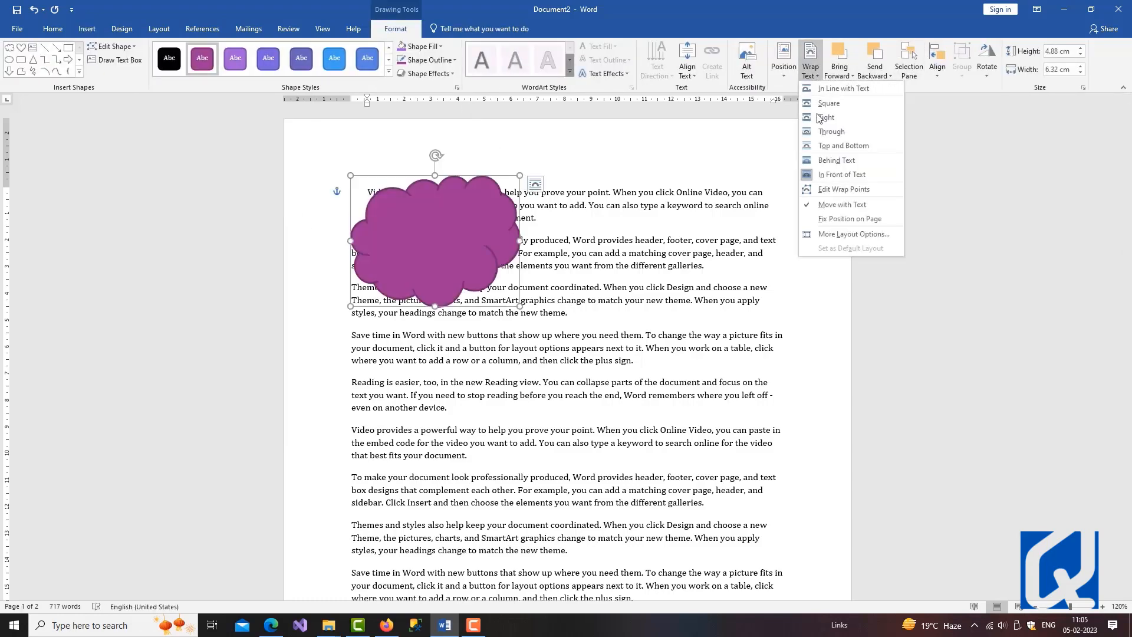
click(845, 122)
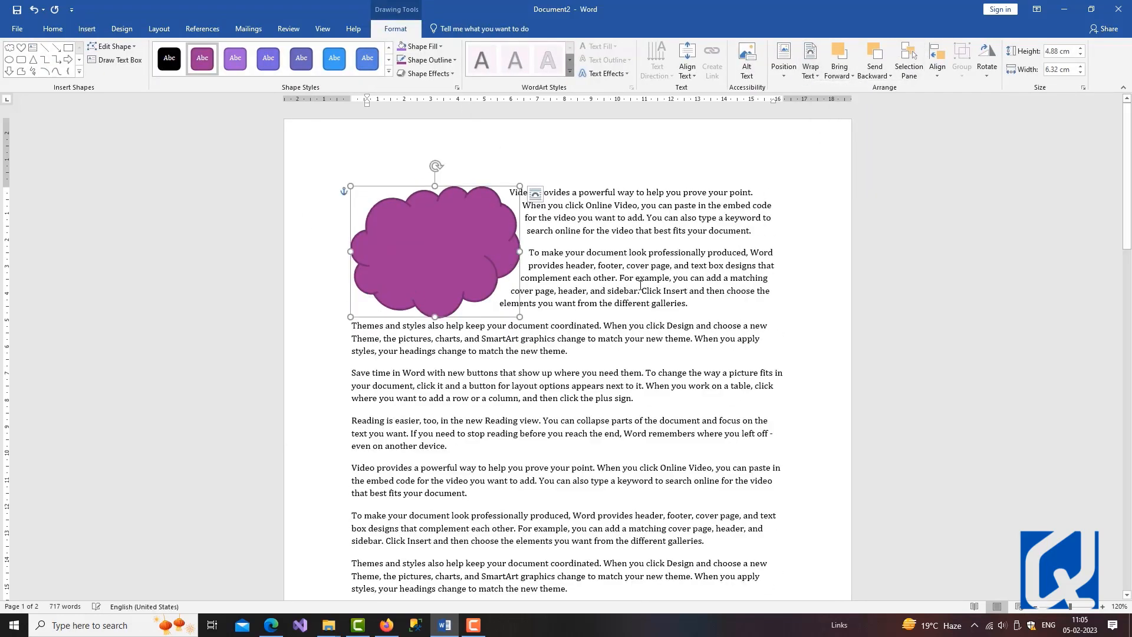
click(640, 290)
Compare the layout arrange options available for the body text and for the cloud shape, leaving the shape selected.
click(161, 30)
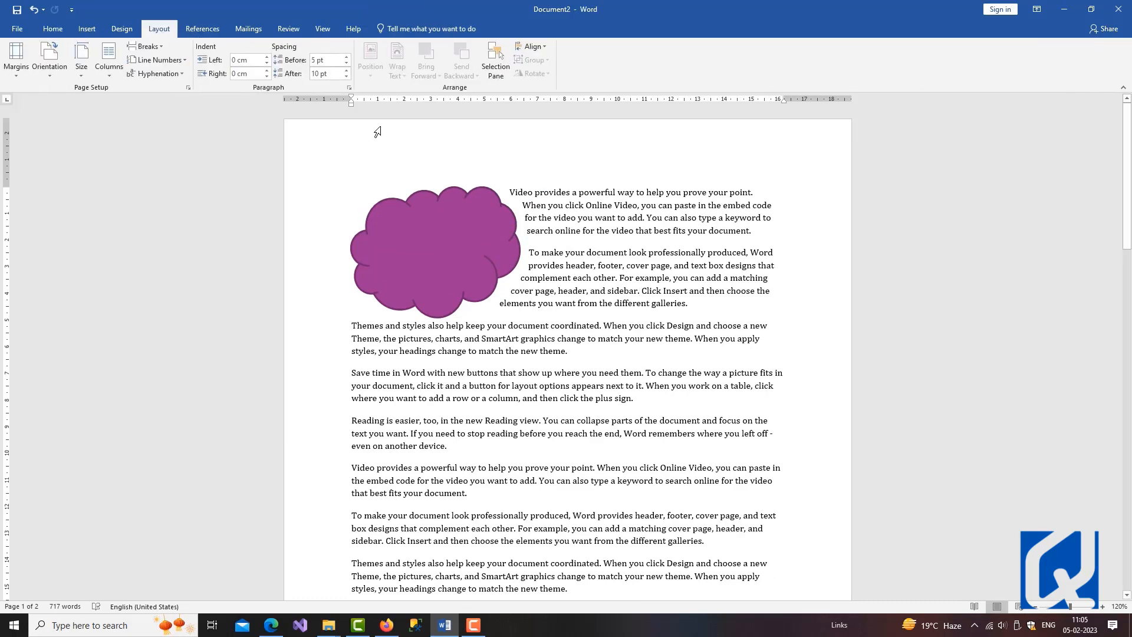
click(421, 185)
click(458, 228)
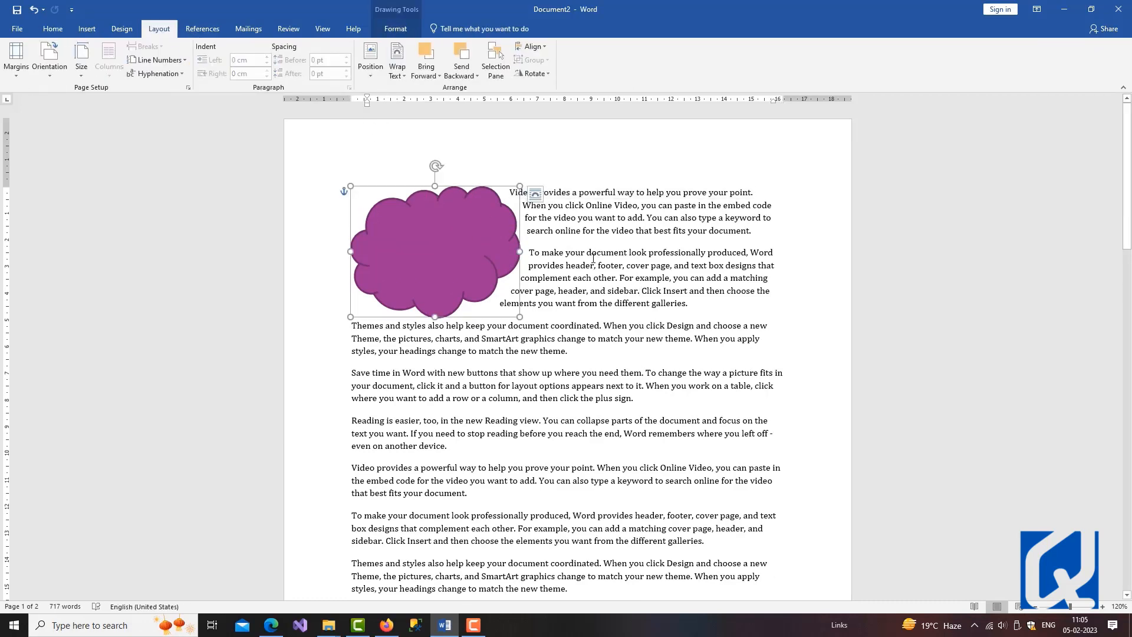
click(594, 257)
click(436, 238)
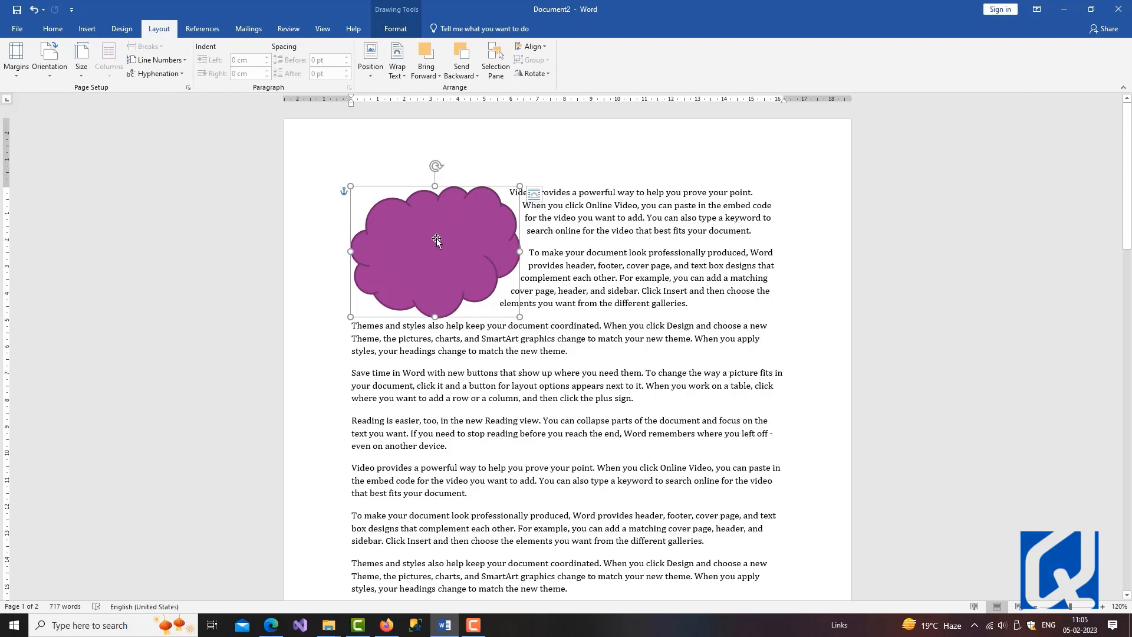
Position the cloud in the page's top-right corner with text wrapping, and set its text wrapping to Through.
click(370, 59)
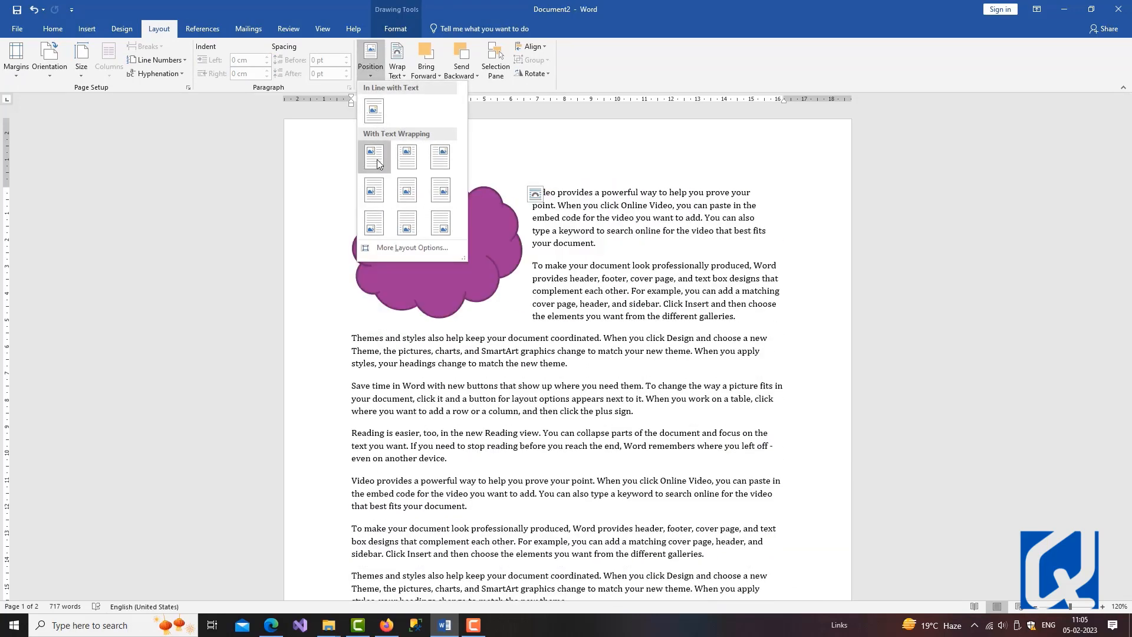
click(439, 170)
click(397, 65)
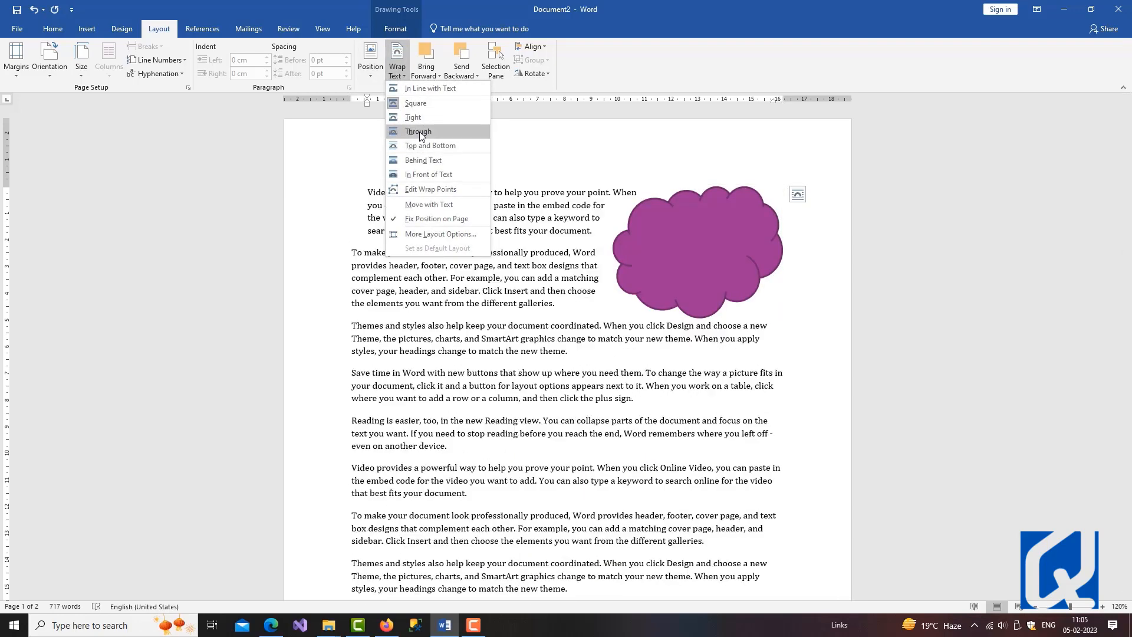
click(419, 132)
click(439, 77)
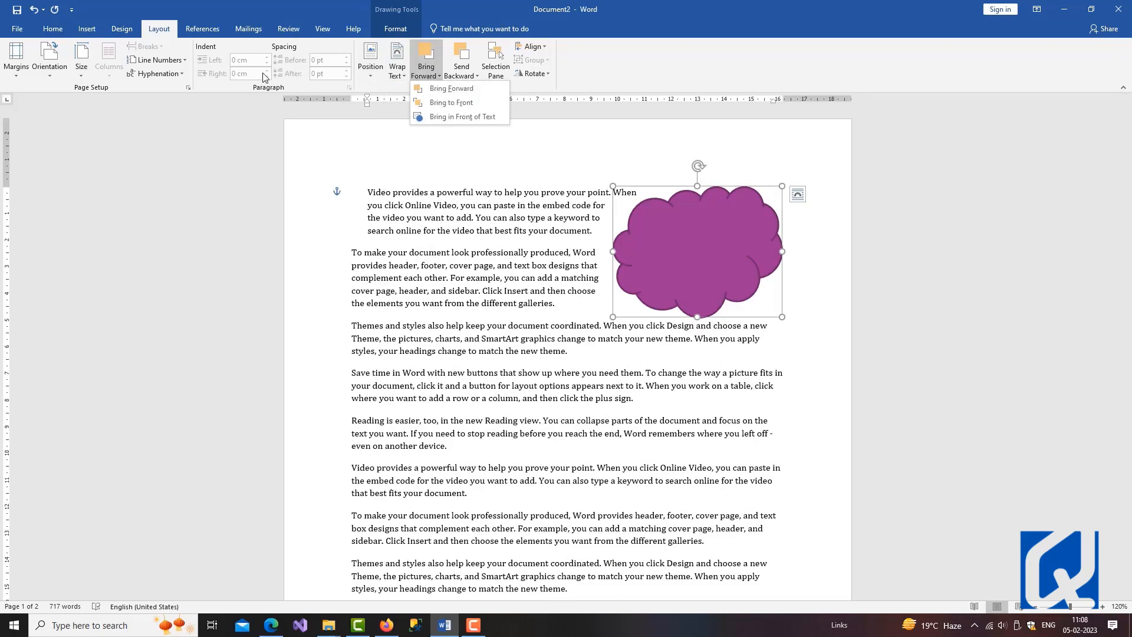
click(761, 394)
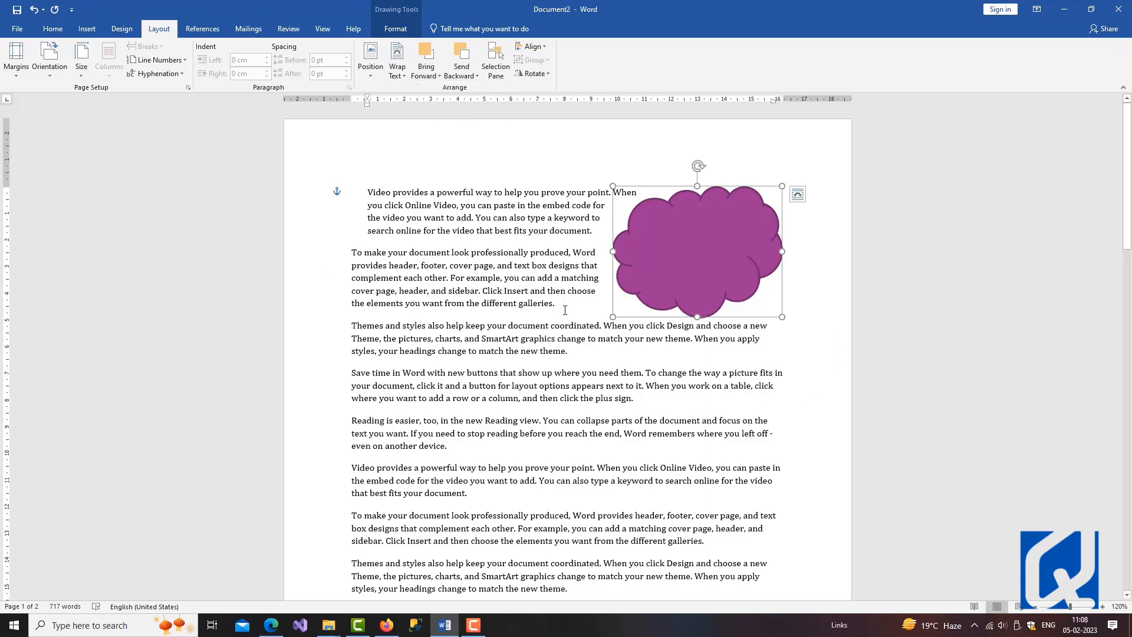
Insert a heart shape about 5.06 cm high and 5.17 cm wide beside the cloud, and apply the blue filled shape style.
click(86, 28)
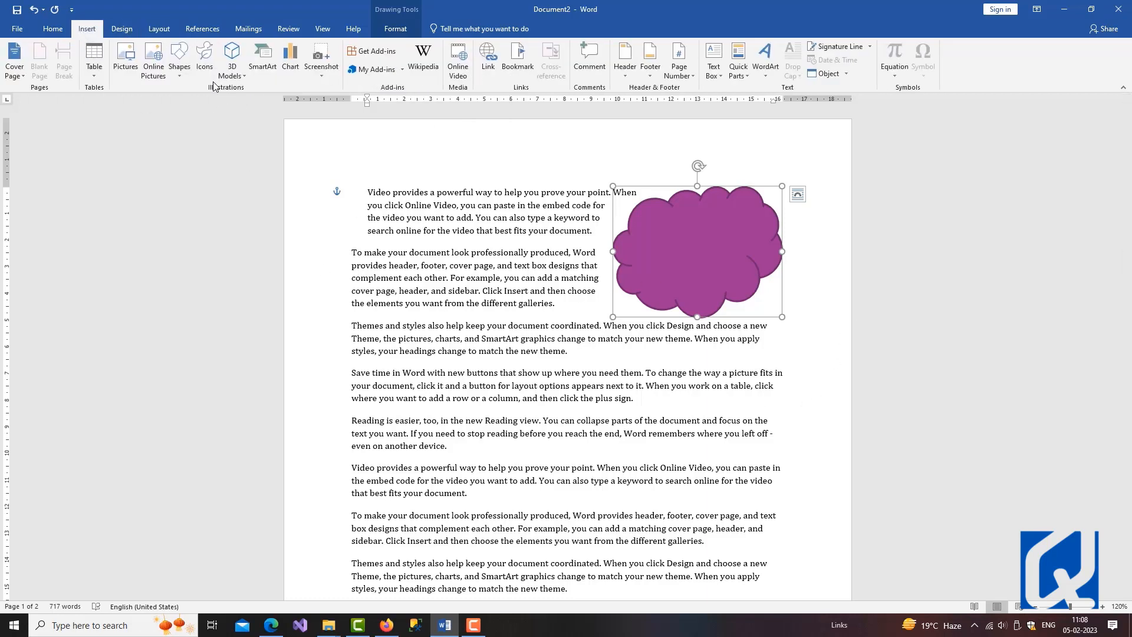
click(180, 66)
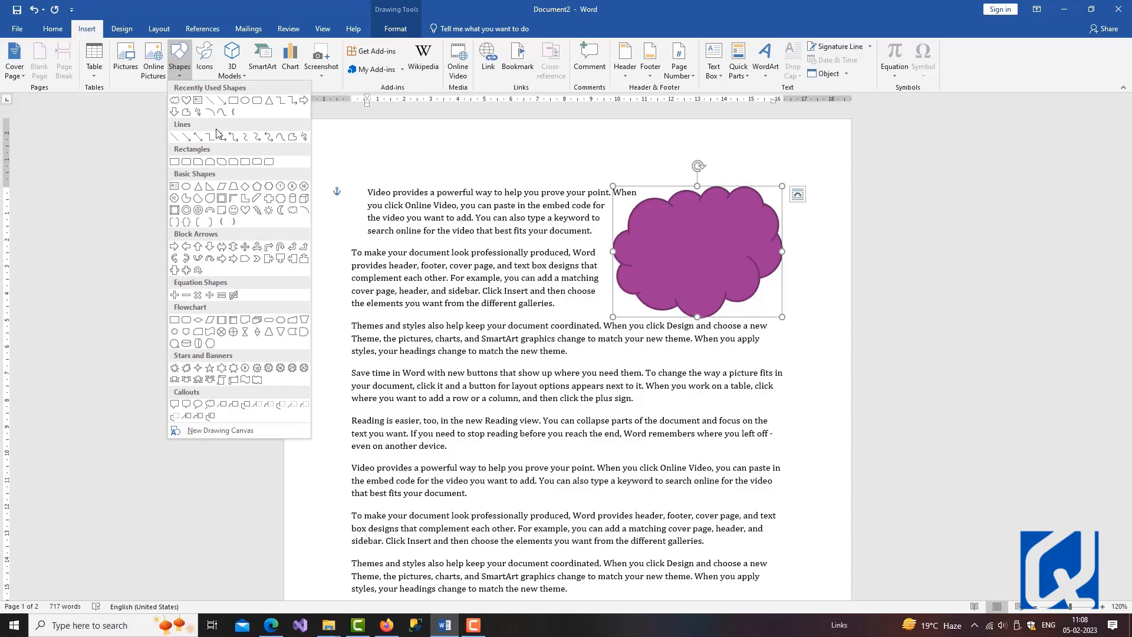
click(187, 100)
drag(475, 194, 615, 329)
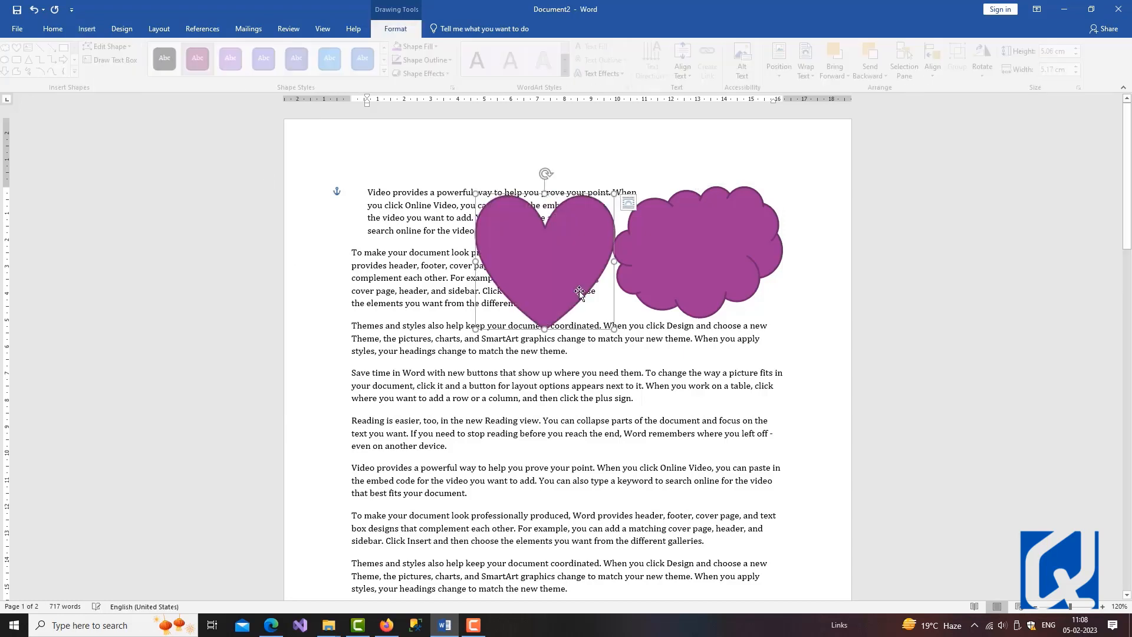
click(334, 57)
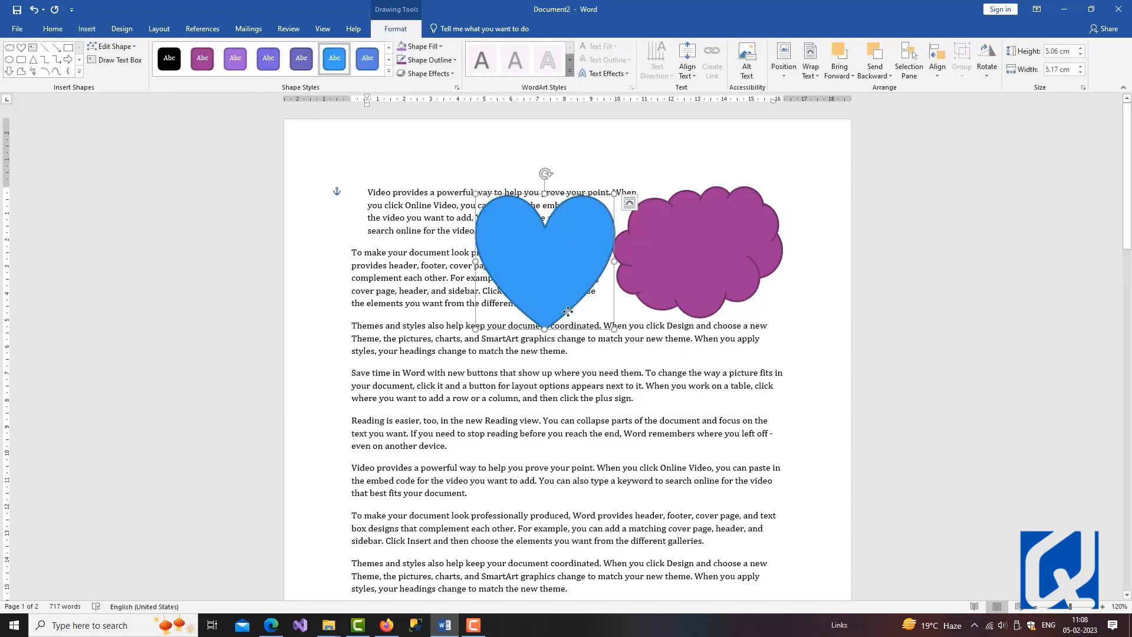
Move the heart over the cloud's lower part and alternate Send Backward and Bring Forward, leaving the heart behind the cloud.
drag(520, 267, 675, 296)
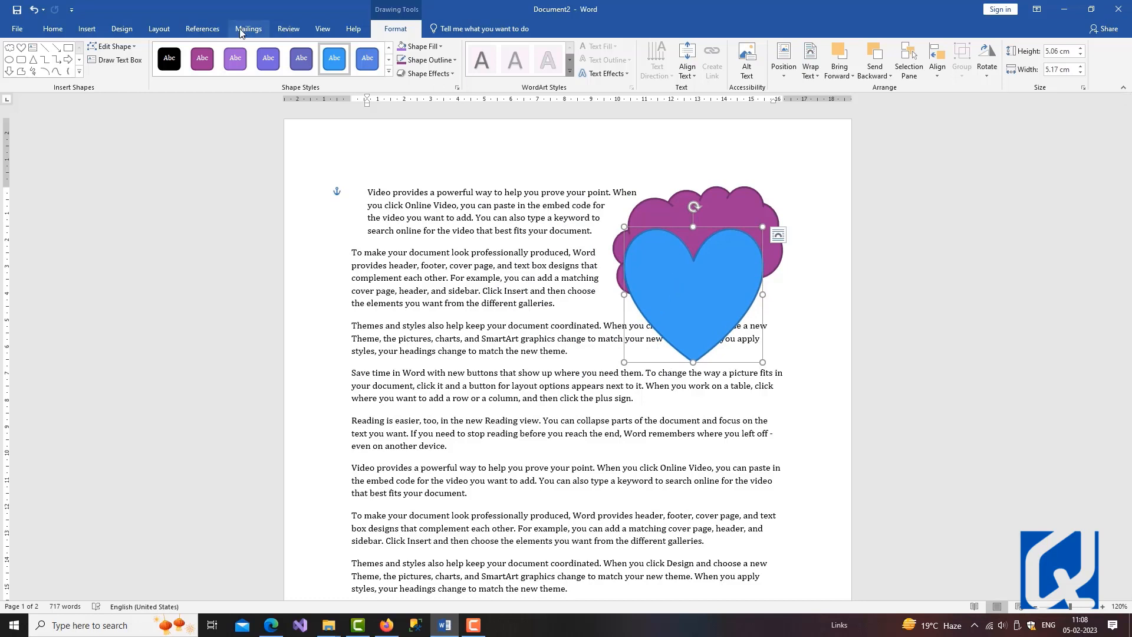
click(159, 28)
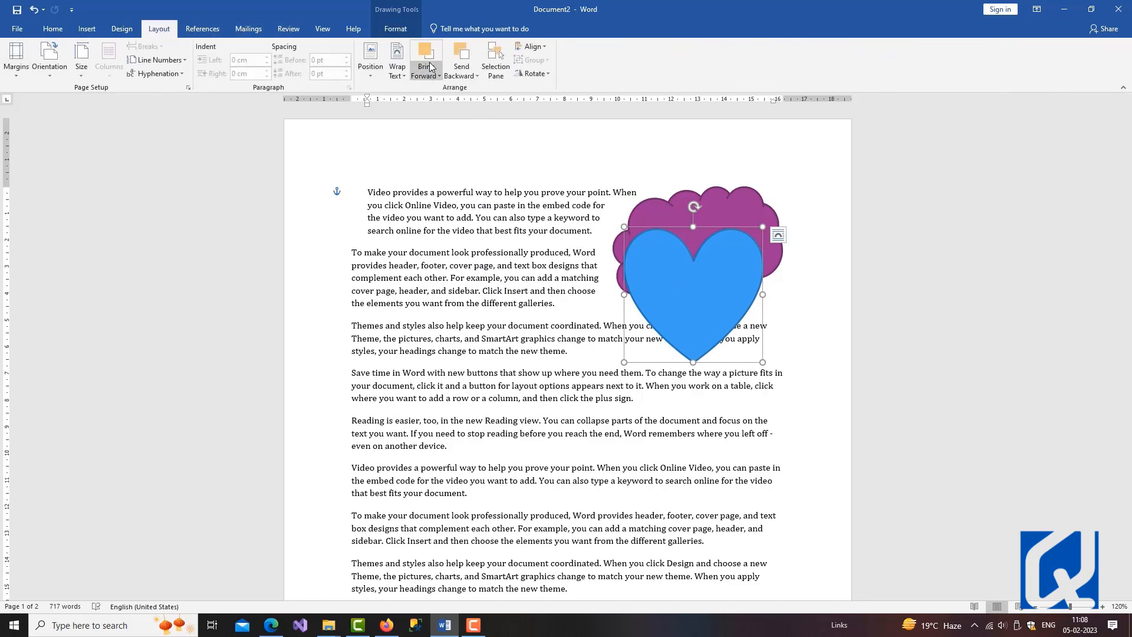
click(460, 69)
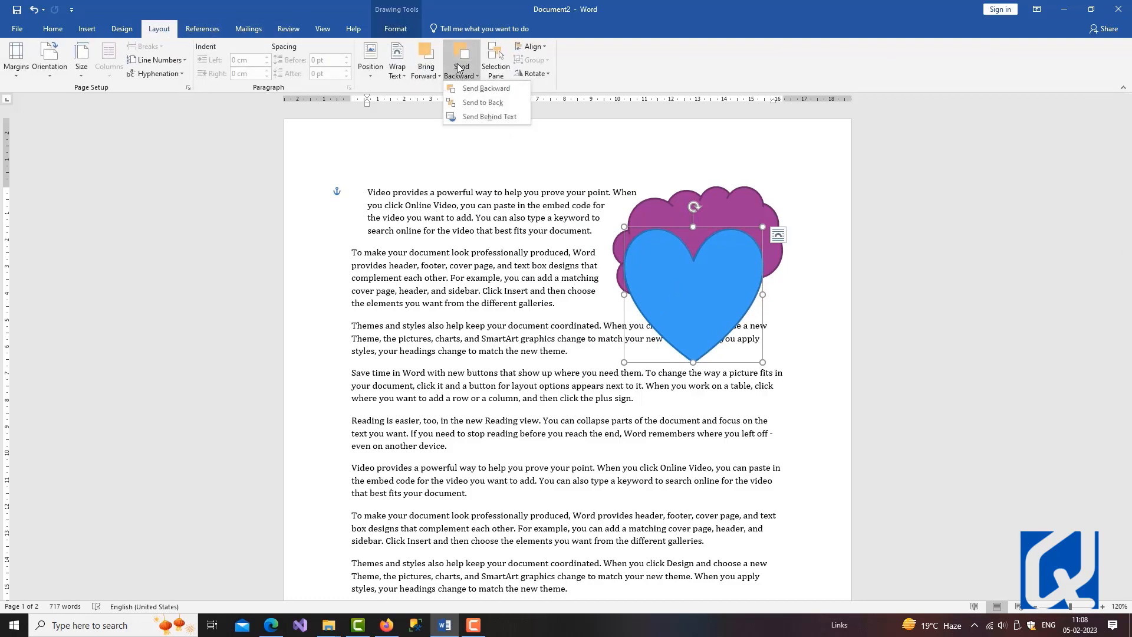
click(464, 68)
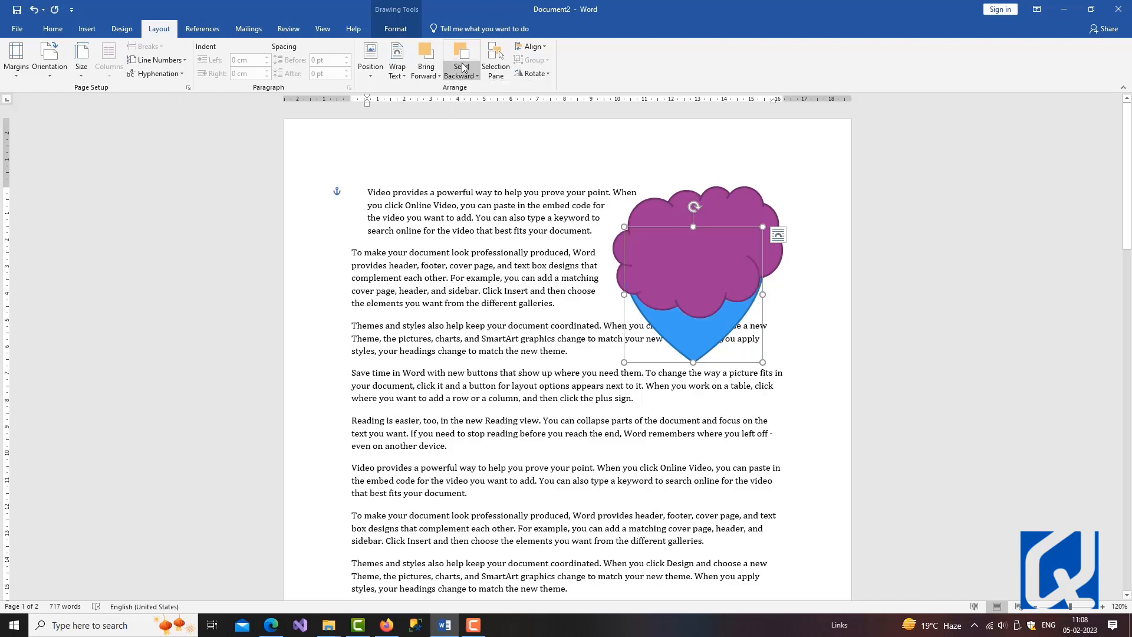
click(426, 59)
click(464, 75)
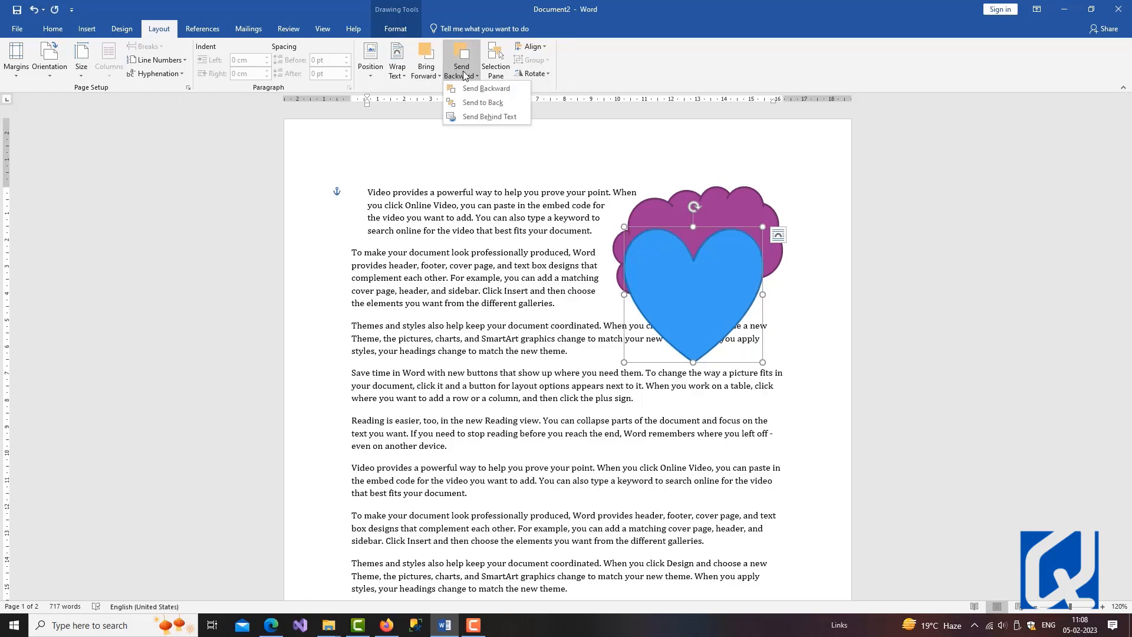
click(466, 76)
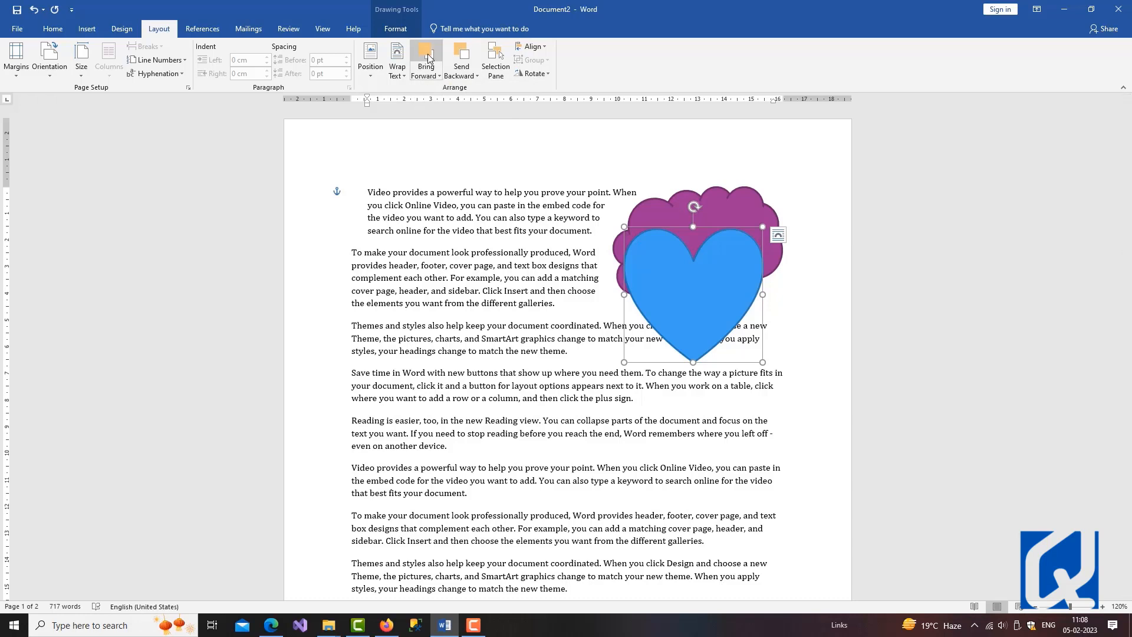
click(466, 57)
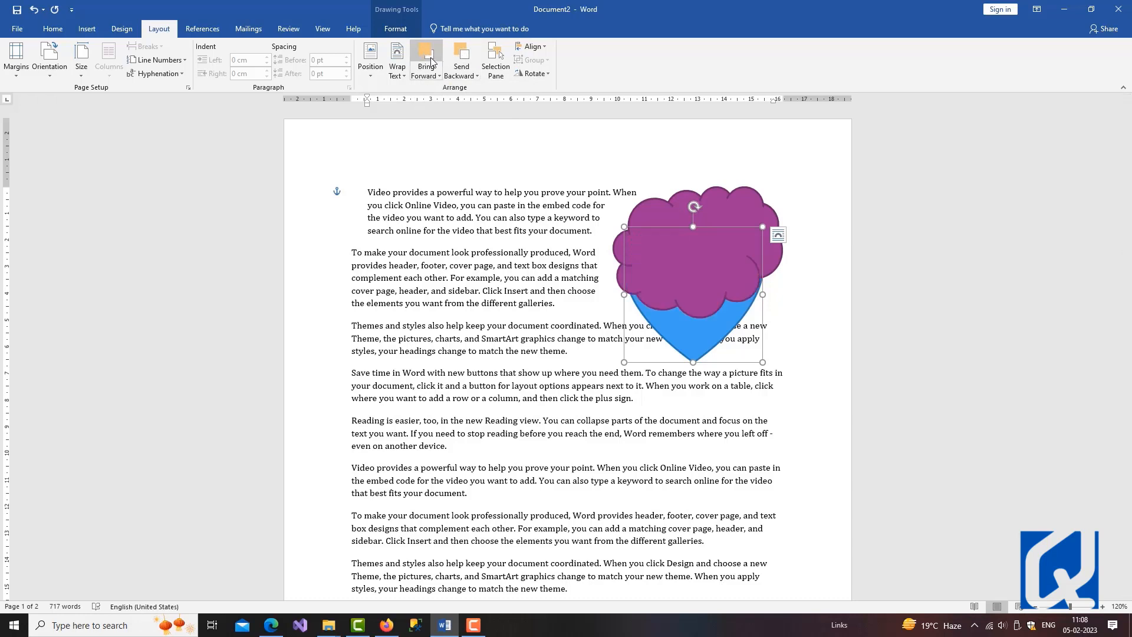
Show the Selection pane and switch the visibility of the heart and the cloud off and on again.
click(495, 59)
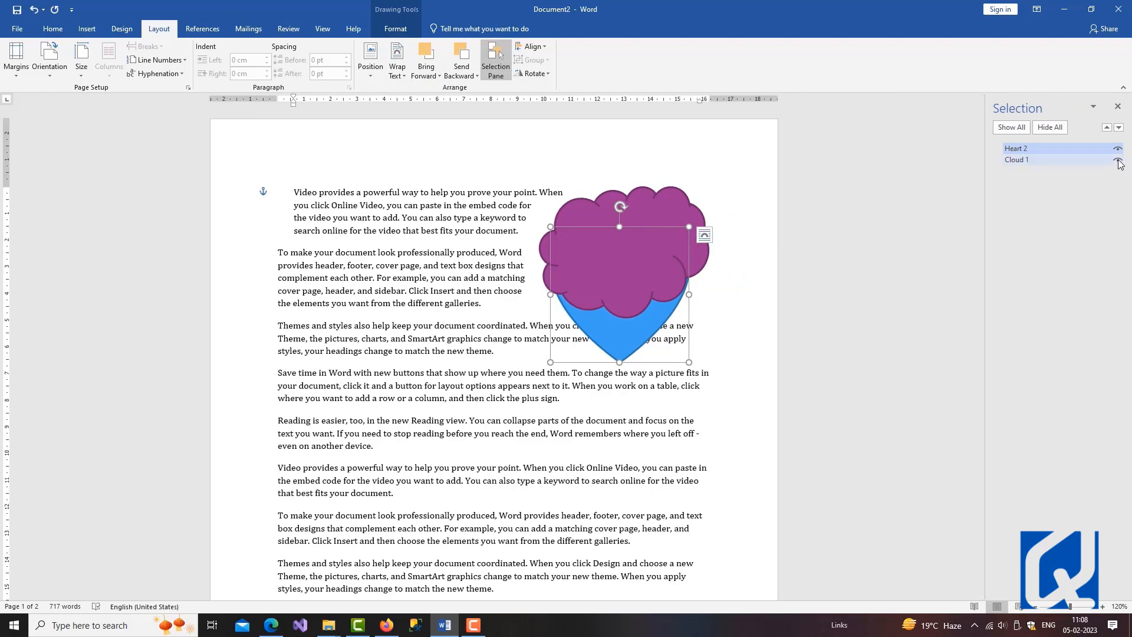
click(1118, 149)
click(1120, 150)
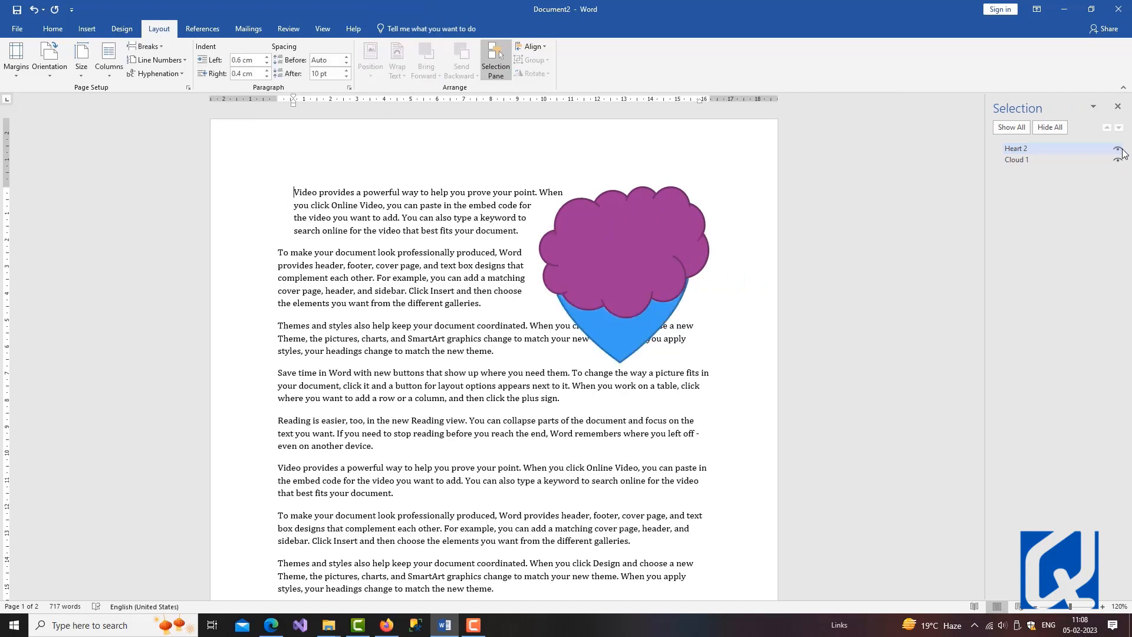
click(1119, 150)
click(1119, 150)
click(1121, 158)
click(1121, 158)
Align the cloud to the horizontal center and to the bottom of the page margins.
click(542, 50)
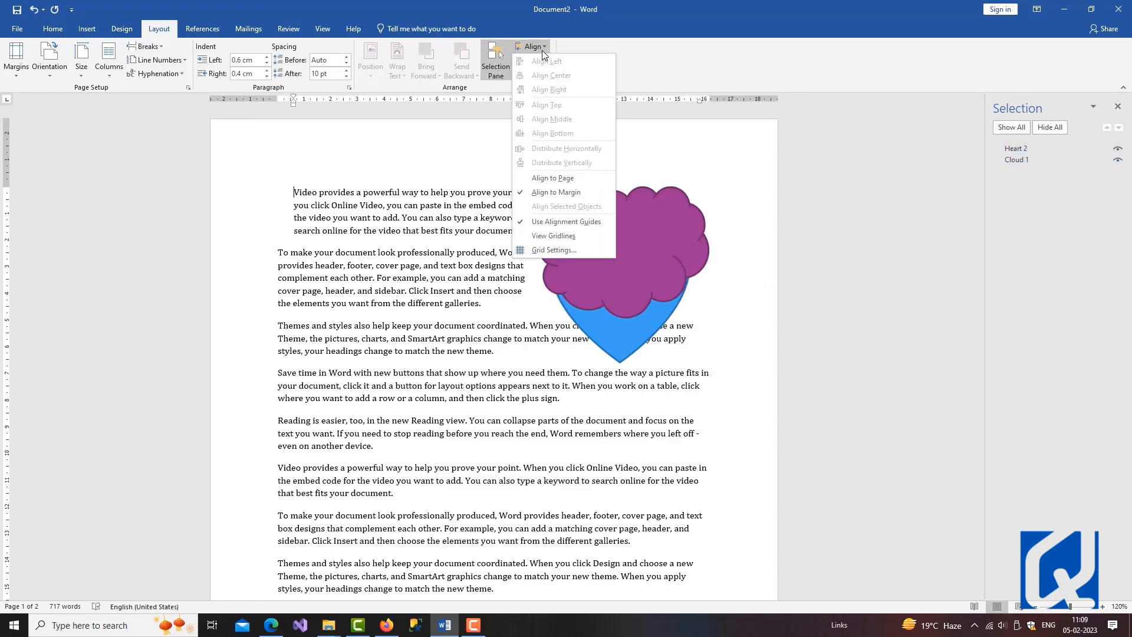
click(659, 263)
click(642, 239)
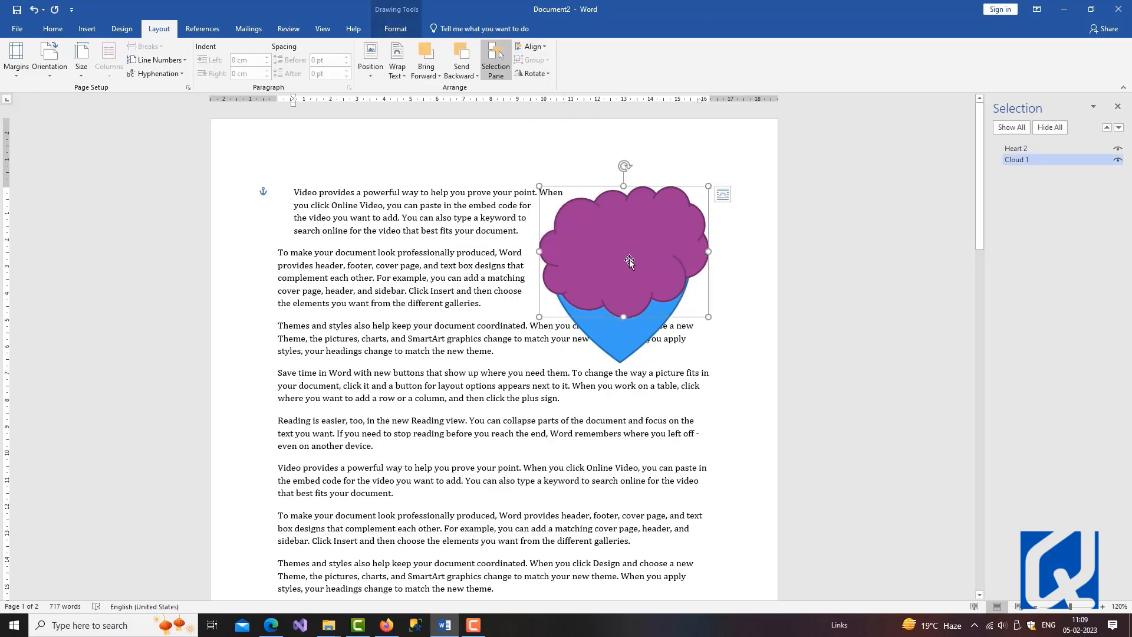
click(546, 46)
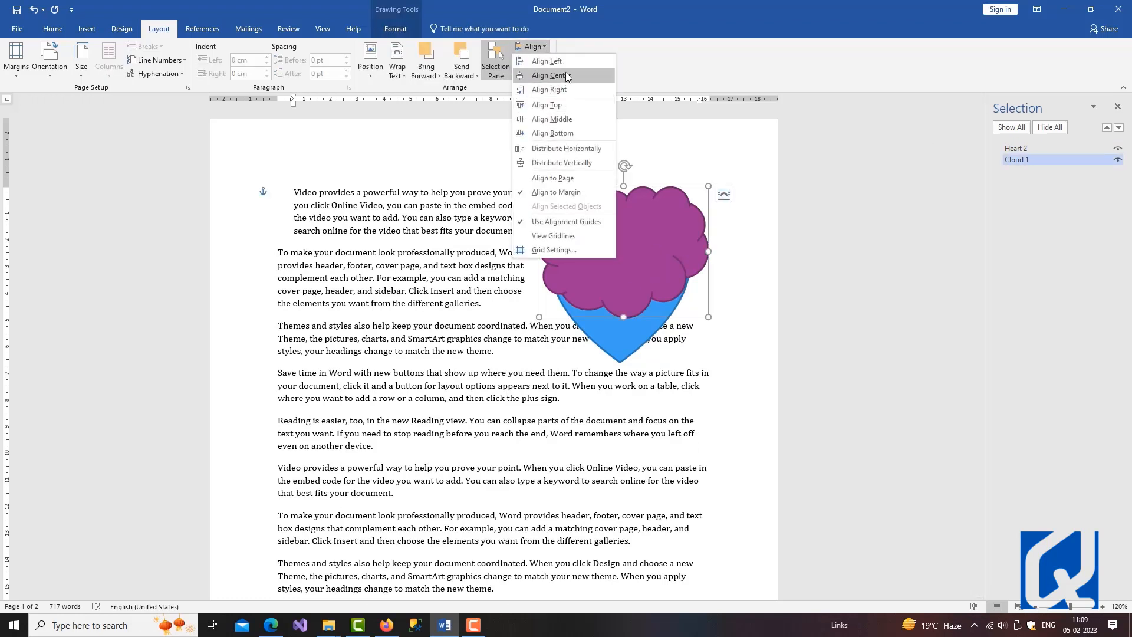
click(566, 77)
click(542, 46)
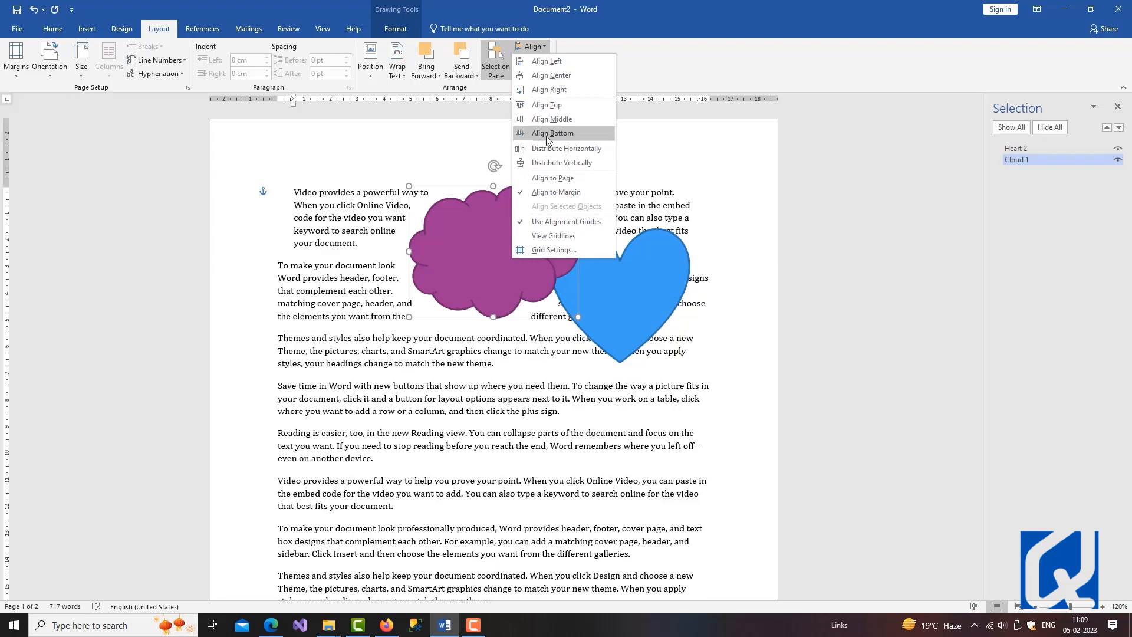
click(551, 133)
Align the cloud to the vertical middle and right margin, and move it left over the sixth and seventh paragraphs.
click(542, 50)
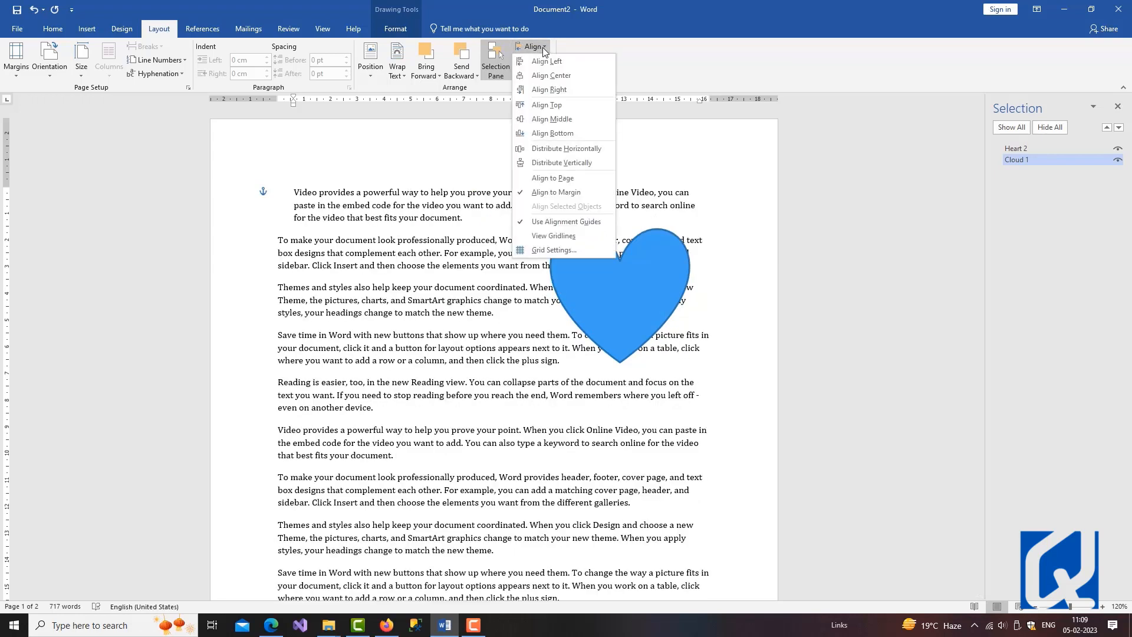
click(558, 120)
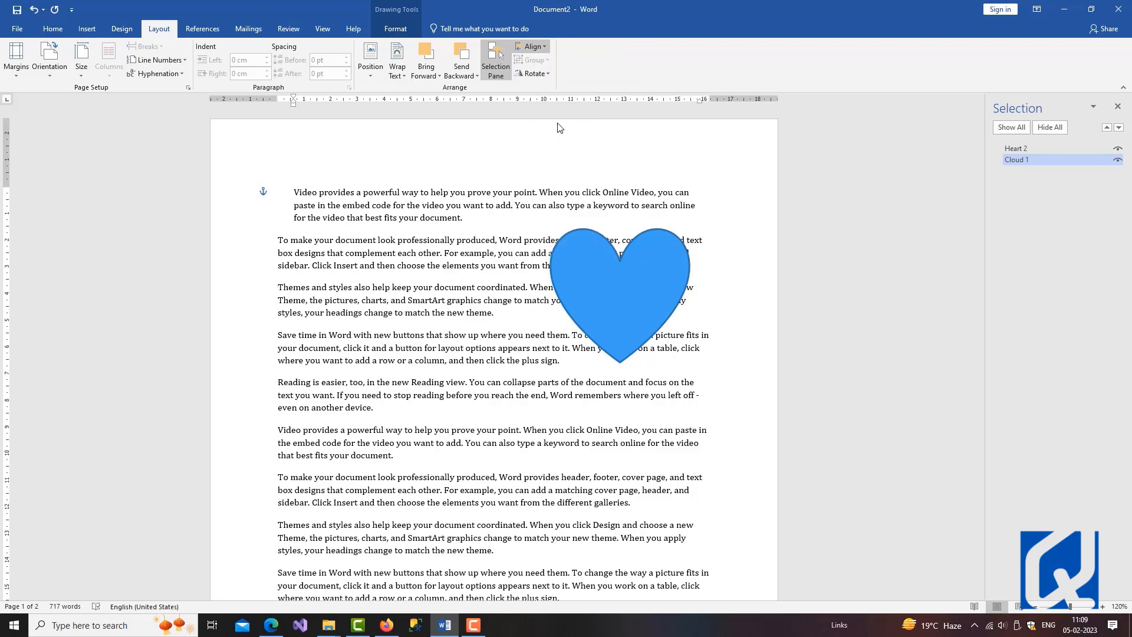
click(539, 49)
click(536, 119)
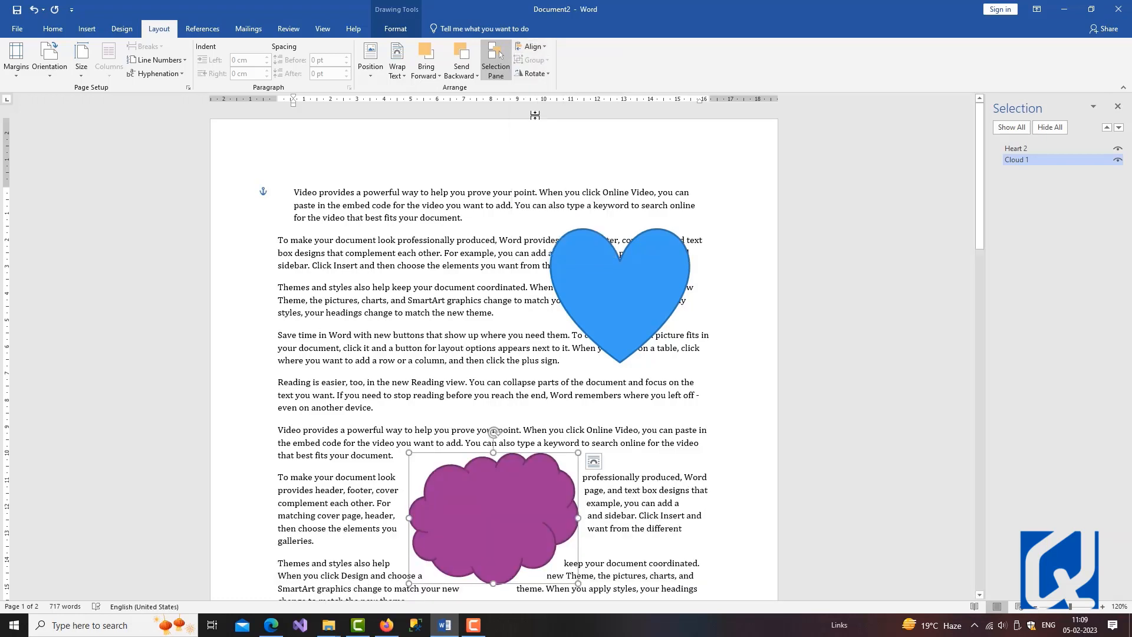
click(541, 50)
click(534, 120)
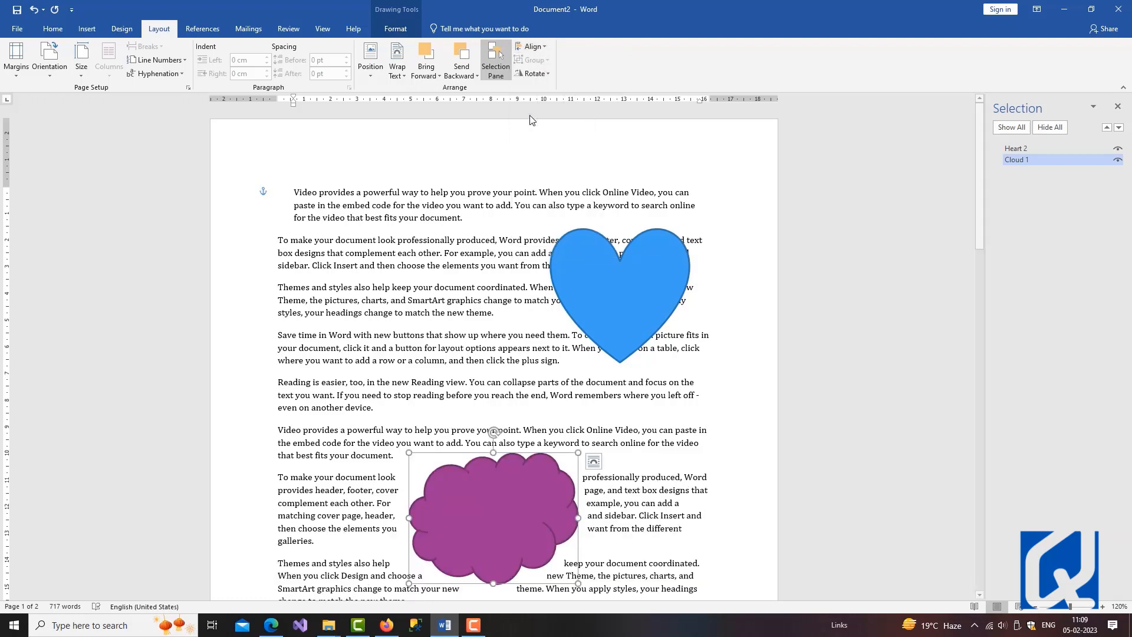
click(533, 47)
click(548, 90)
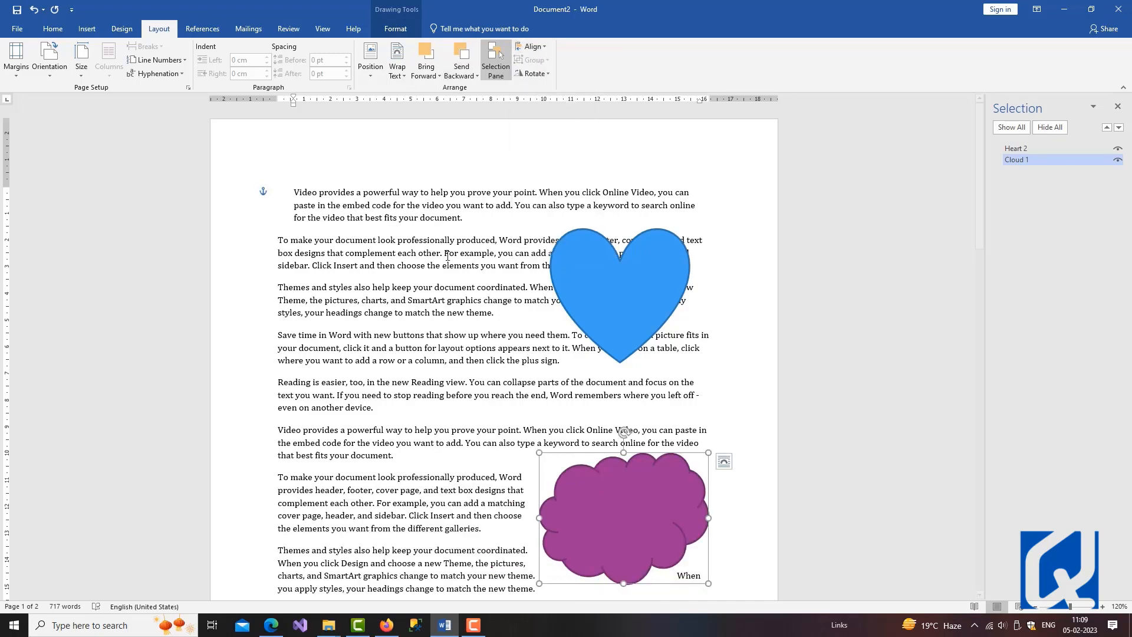
drag(627, 537, 426, 506)
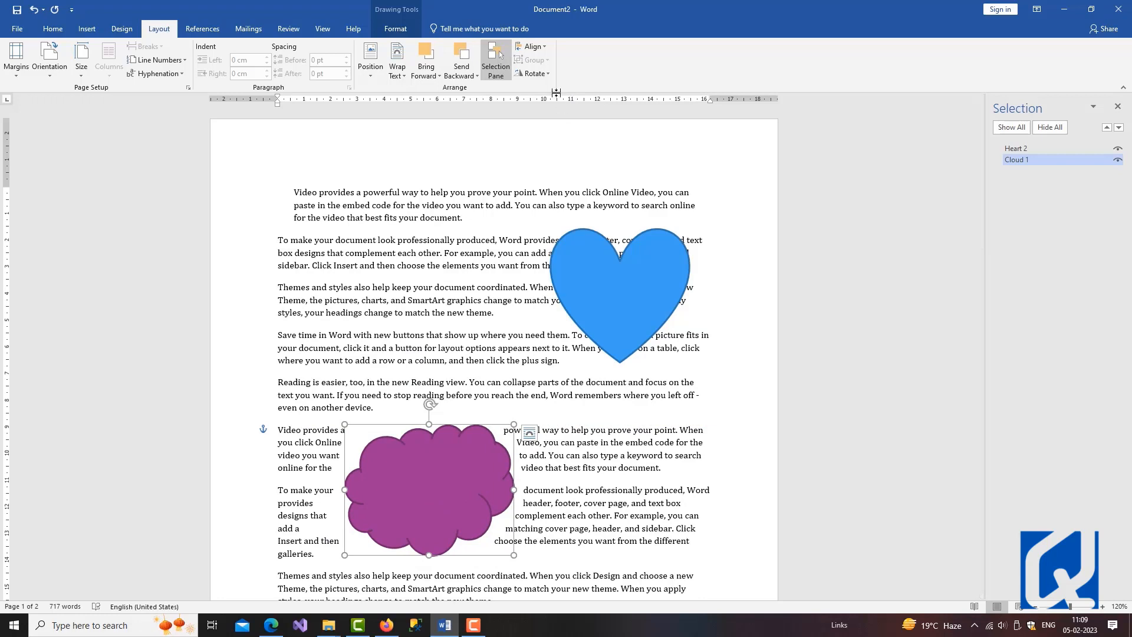
Group the heart and the cloud, and shift the group slightly up and to the left.
click(608, 304)
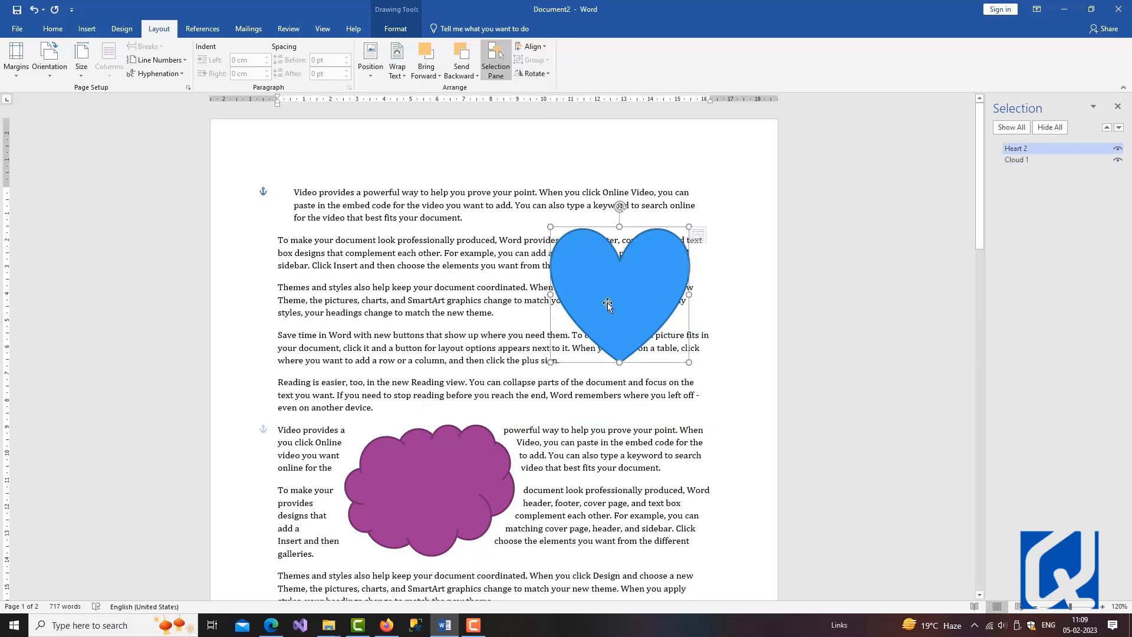
shift+click(437, 470)
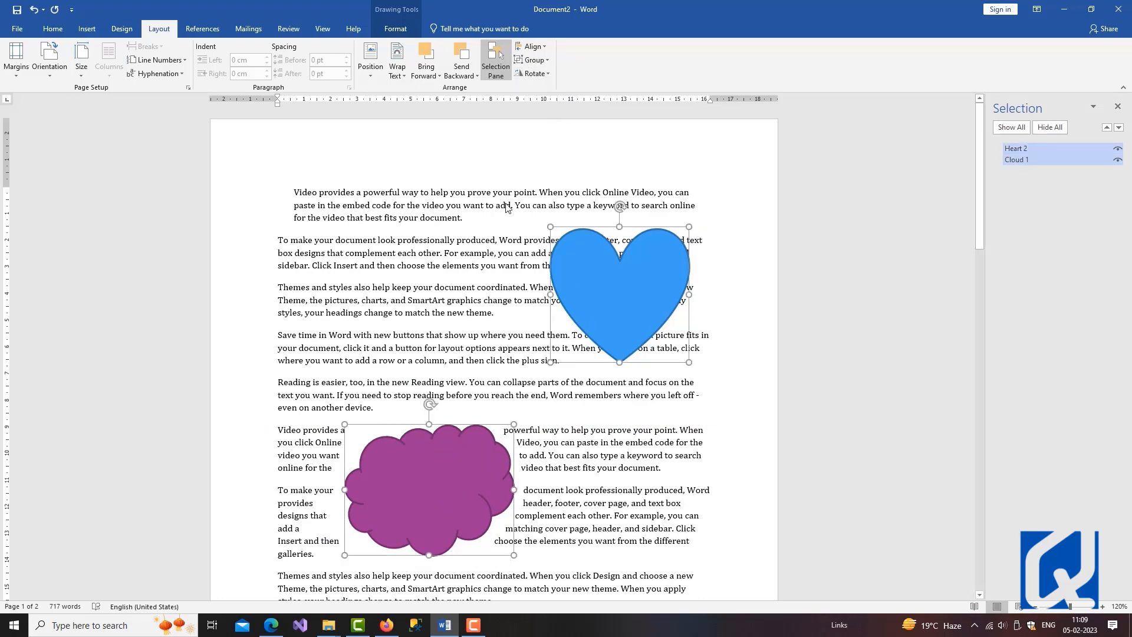
click(543, 61)
click(540, 74)
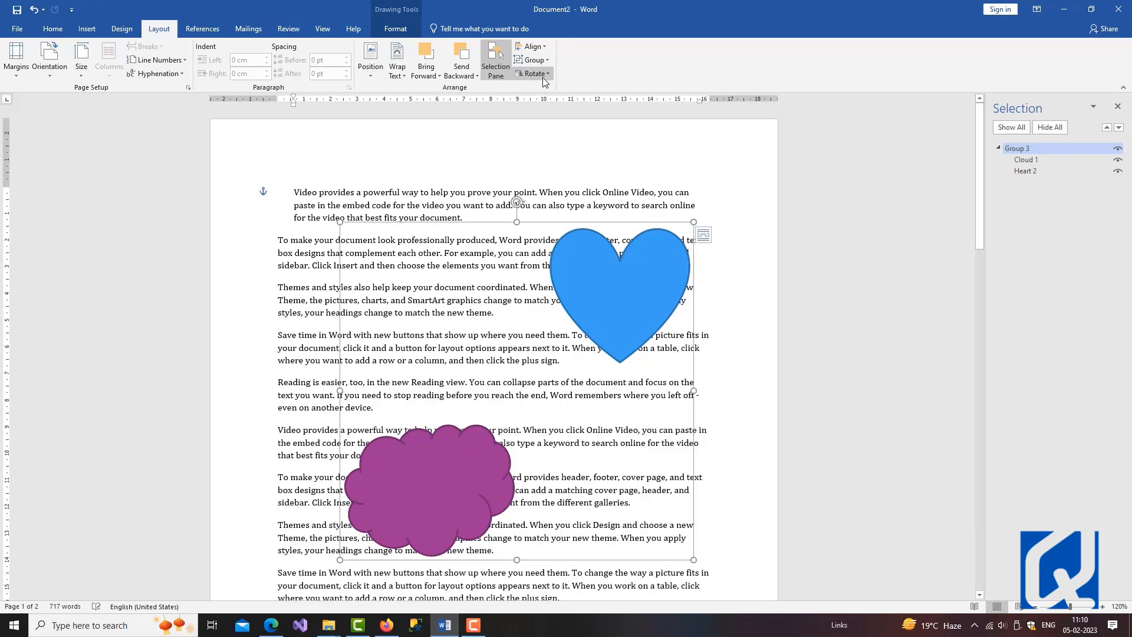
drag(588, 282, 582, 360)
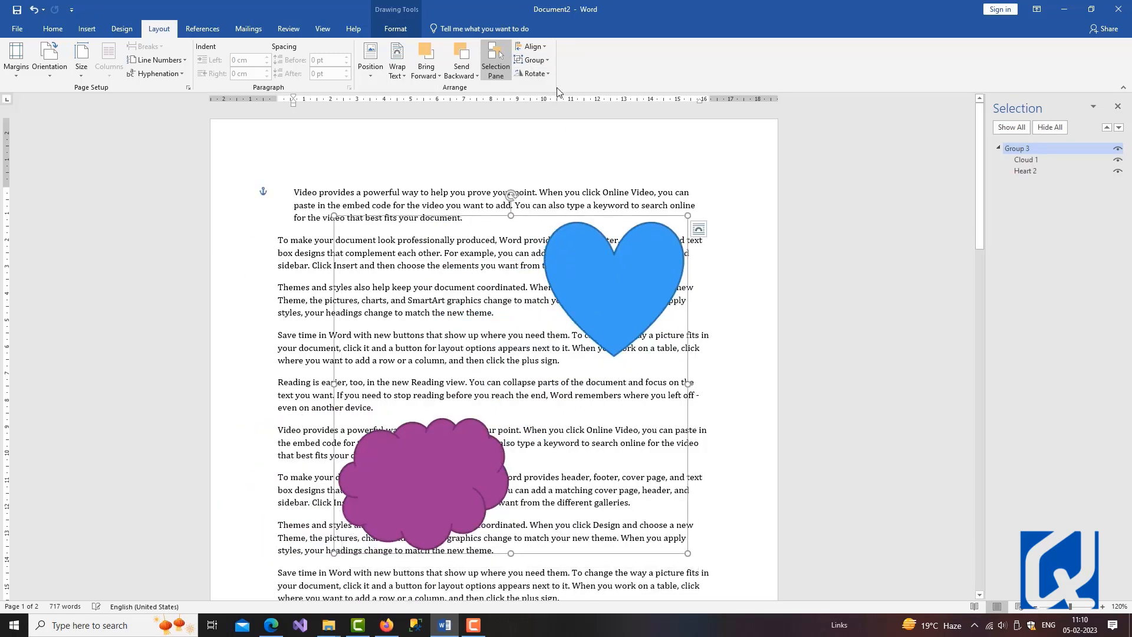
Rotate the grouped shapes left 90° and flip the group horizontally twice.
click(535, 73)
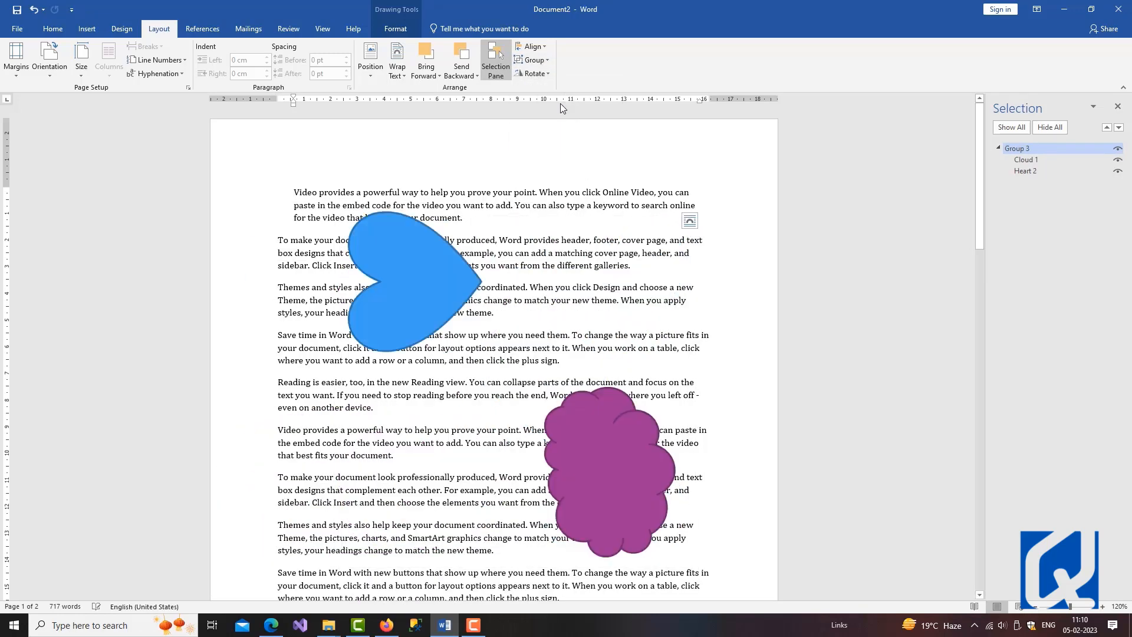
click(560, 103)
click(545, 76)
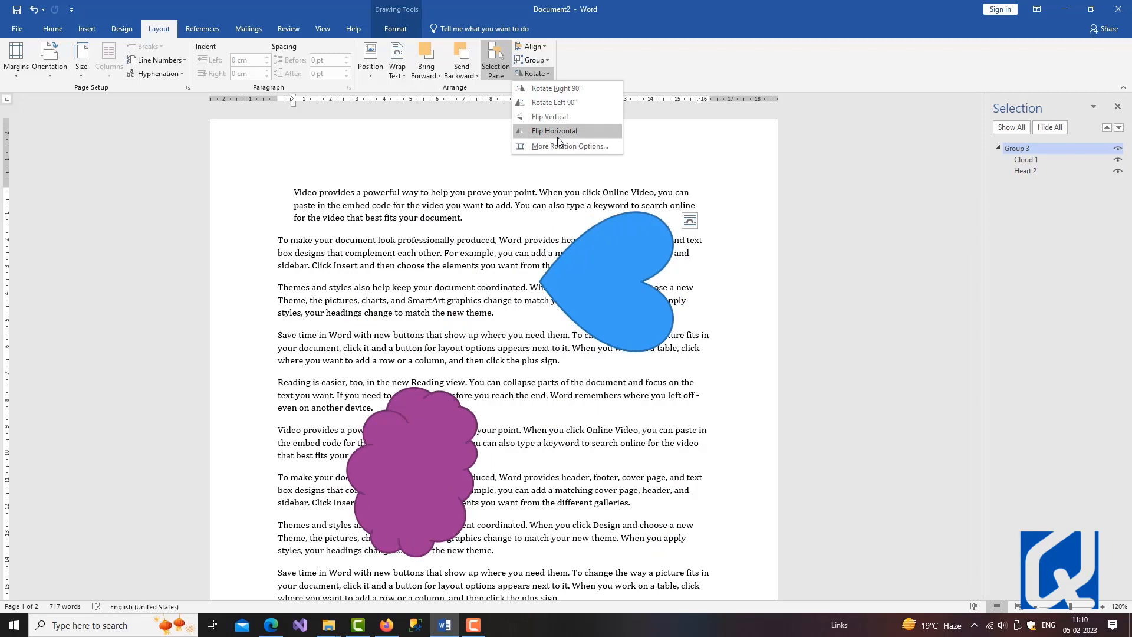
click(558, 131)
click(536, 74)
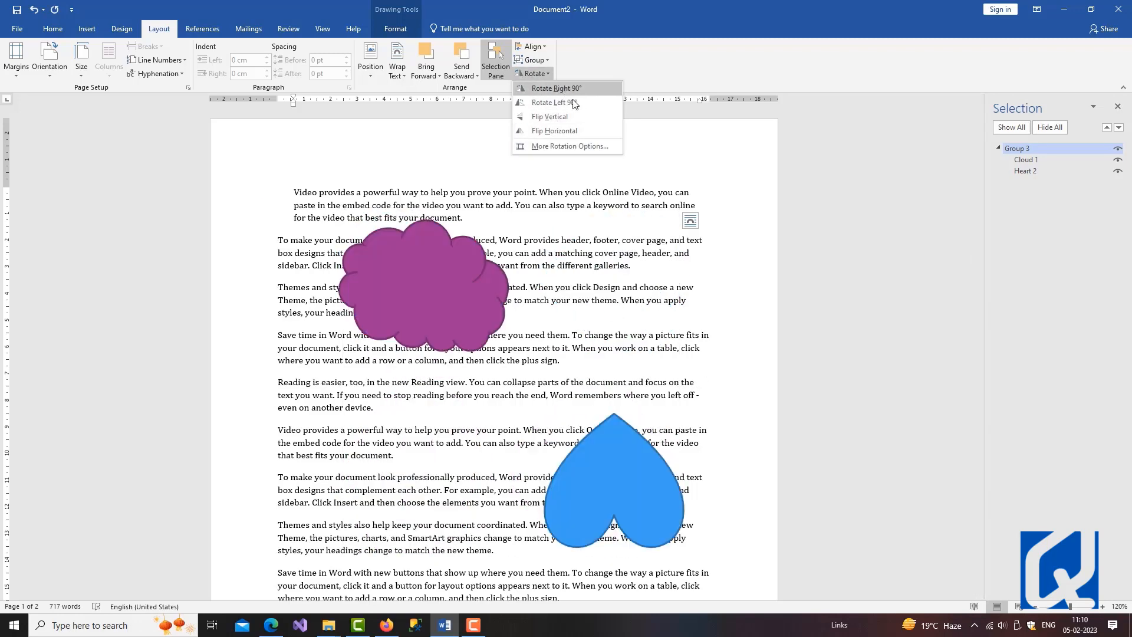
click(561, 126)
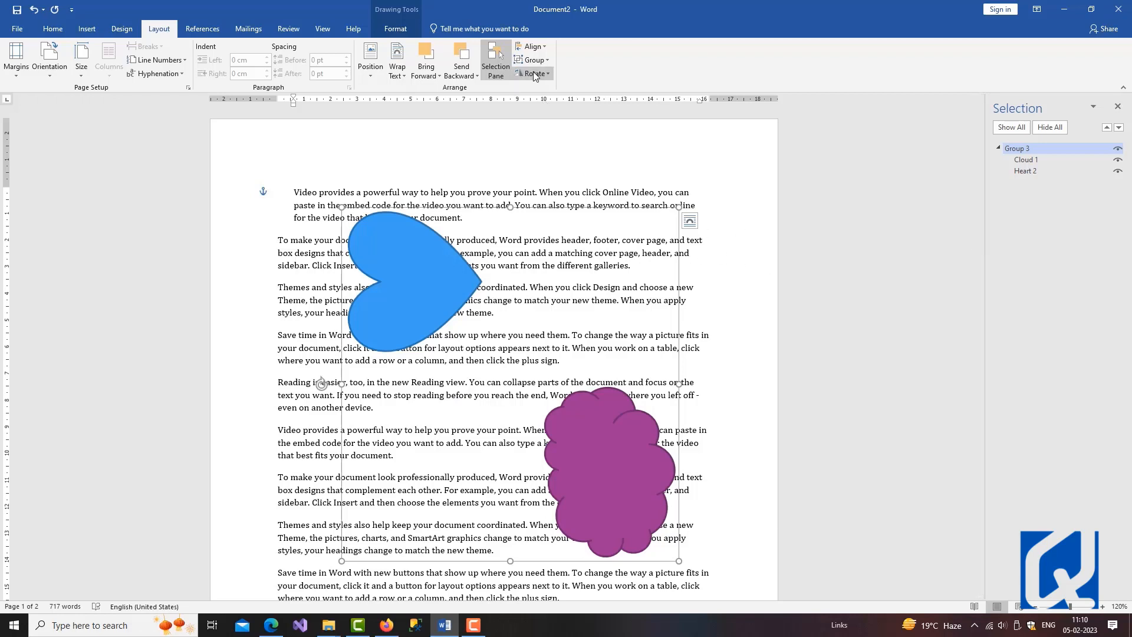
Ungroup the heart and cloud, then move the heart up and left over the first paragraphs and the cloud up beside it.
click(547, 60)
click(546, 90)
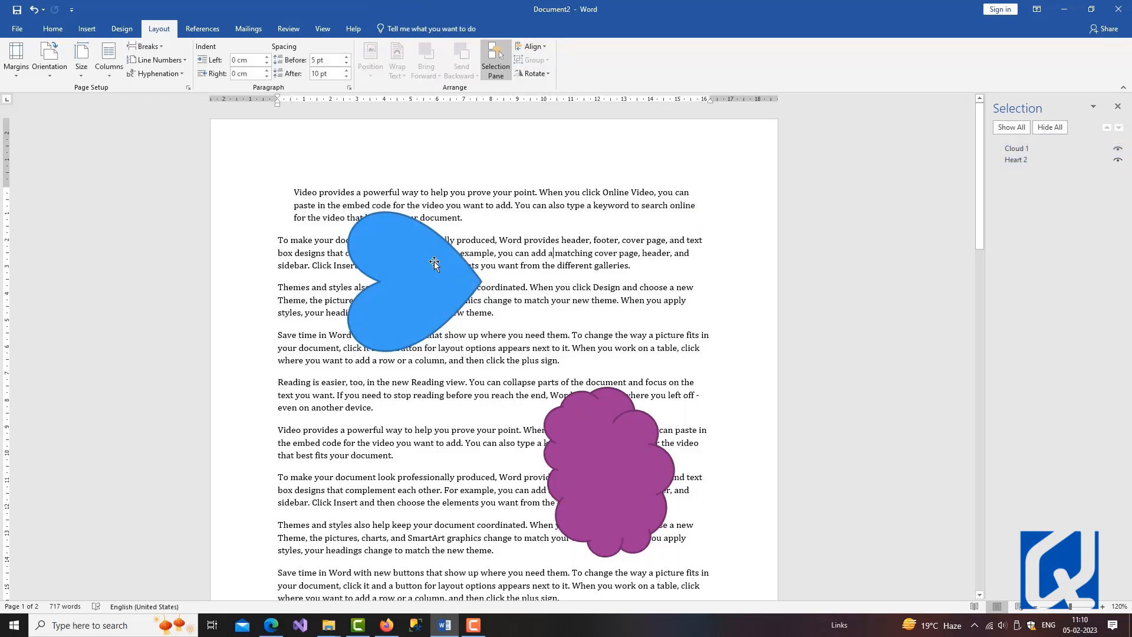
drag(434, 264, 384, 234)
drag(624, 458, 599, 323)
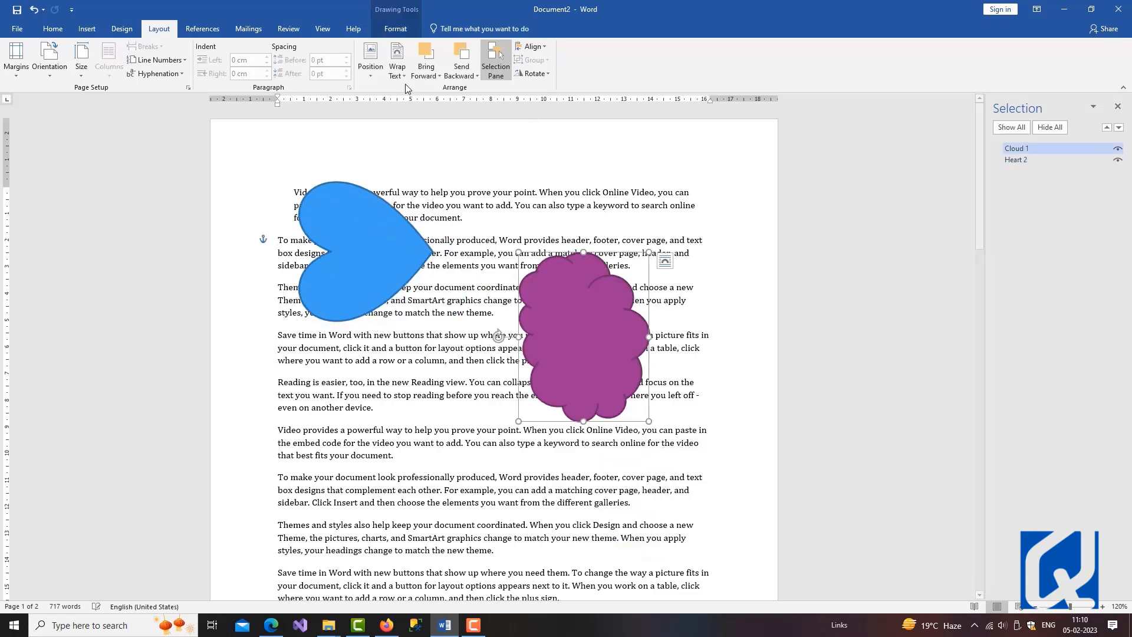
Set the text wrapping of both the cloud and the heart to Tight.
click(397, 66)
click(414, 116)
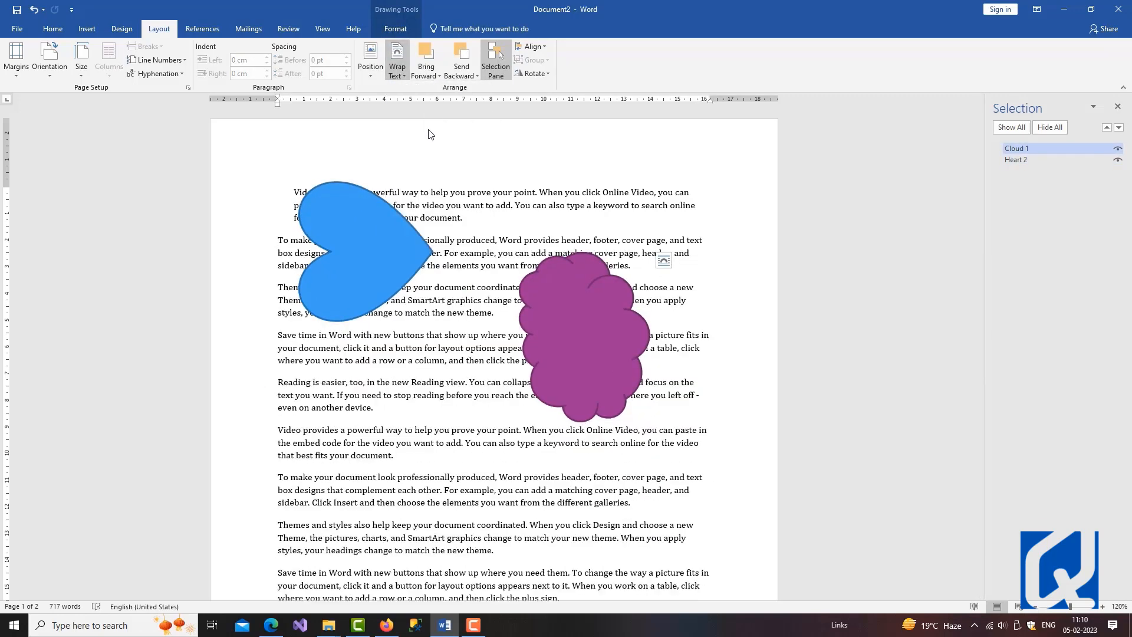
click(398, 224)
click(396, 74)
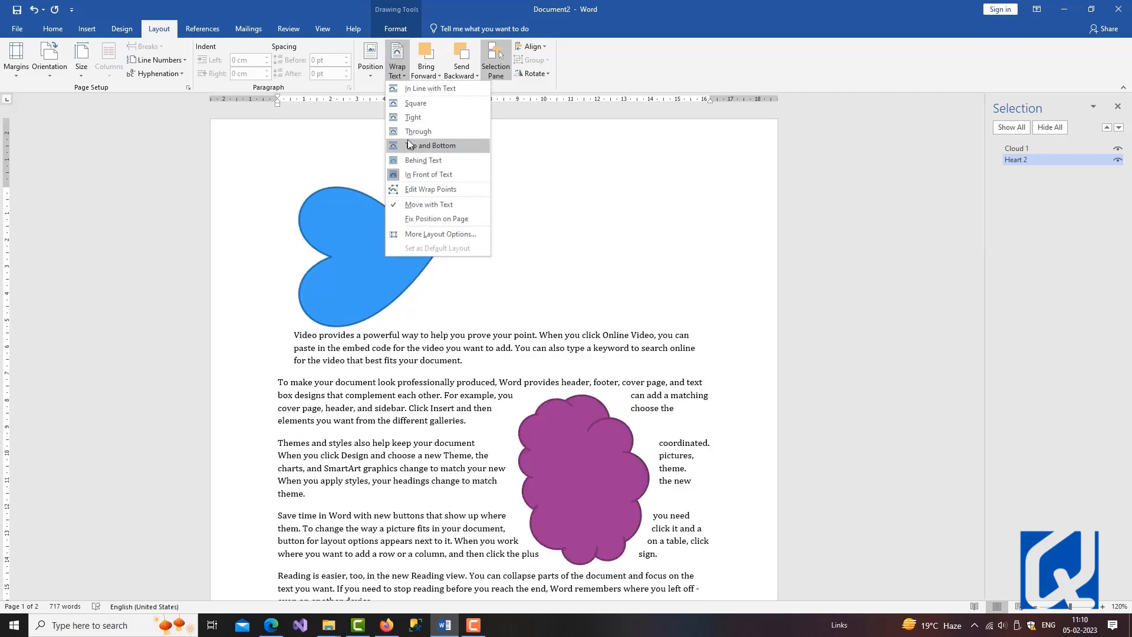
click(412, 121)
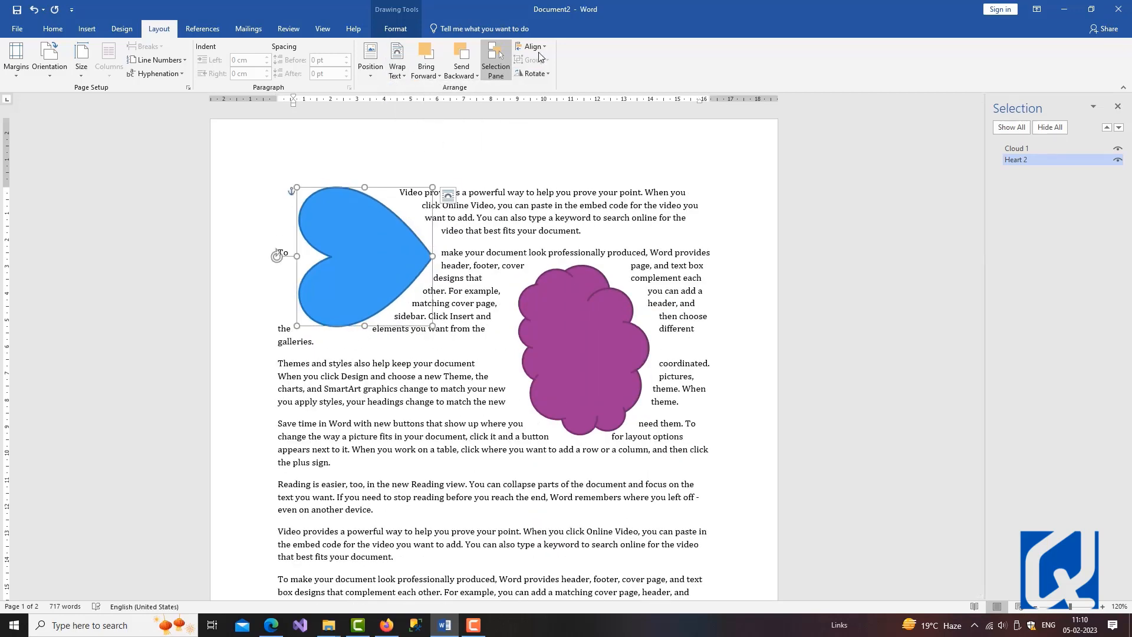
Rotate the heart left 90° and flip the cloud horizontally.
click(543, 72)
click(548, 102)
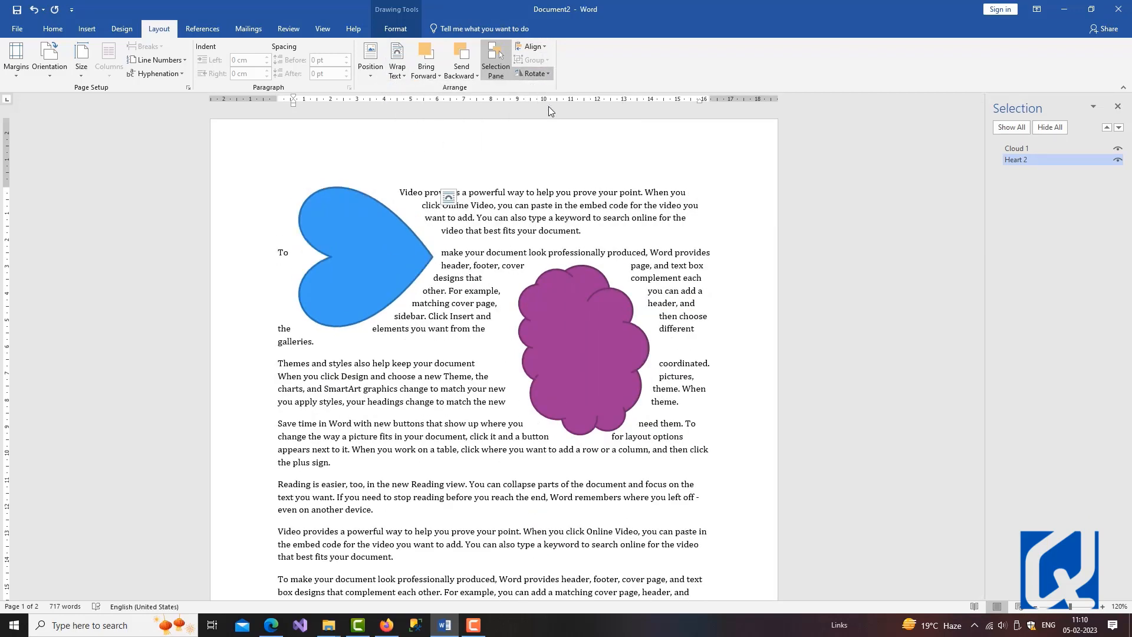
click(550, 310)
click(534, 74)
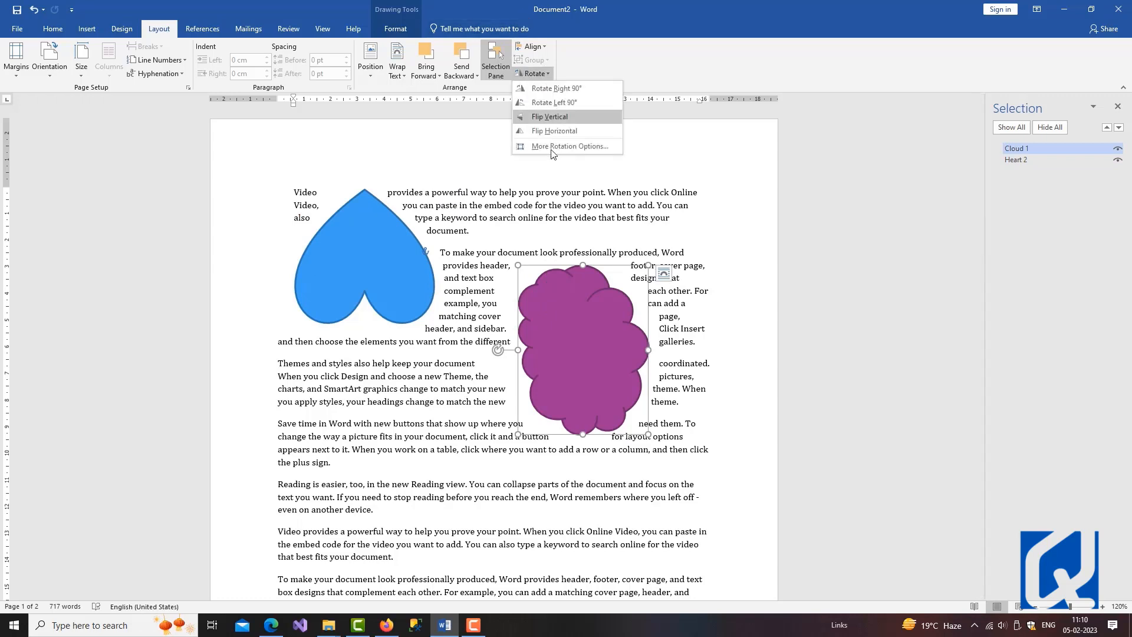
click(561, 131)
click(771, 319)
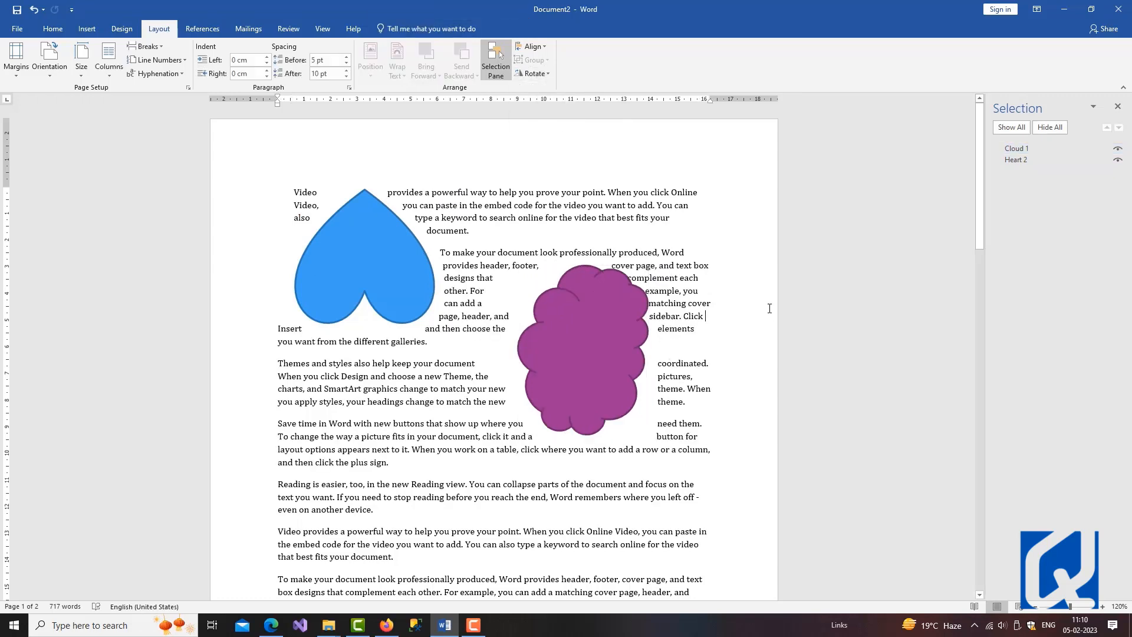